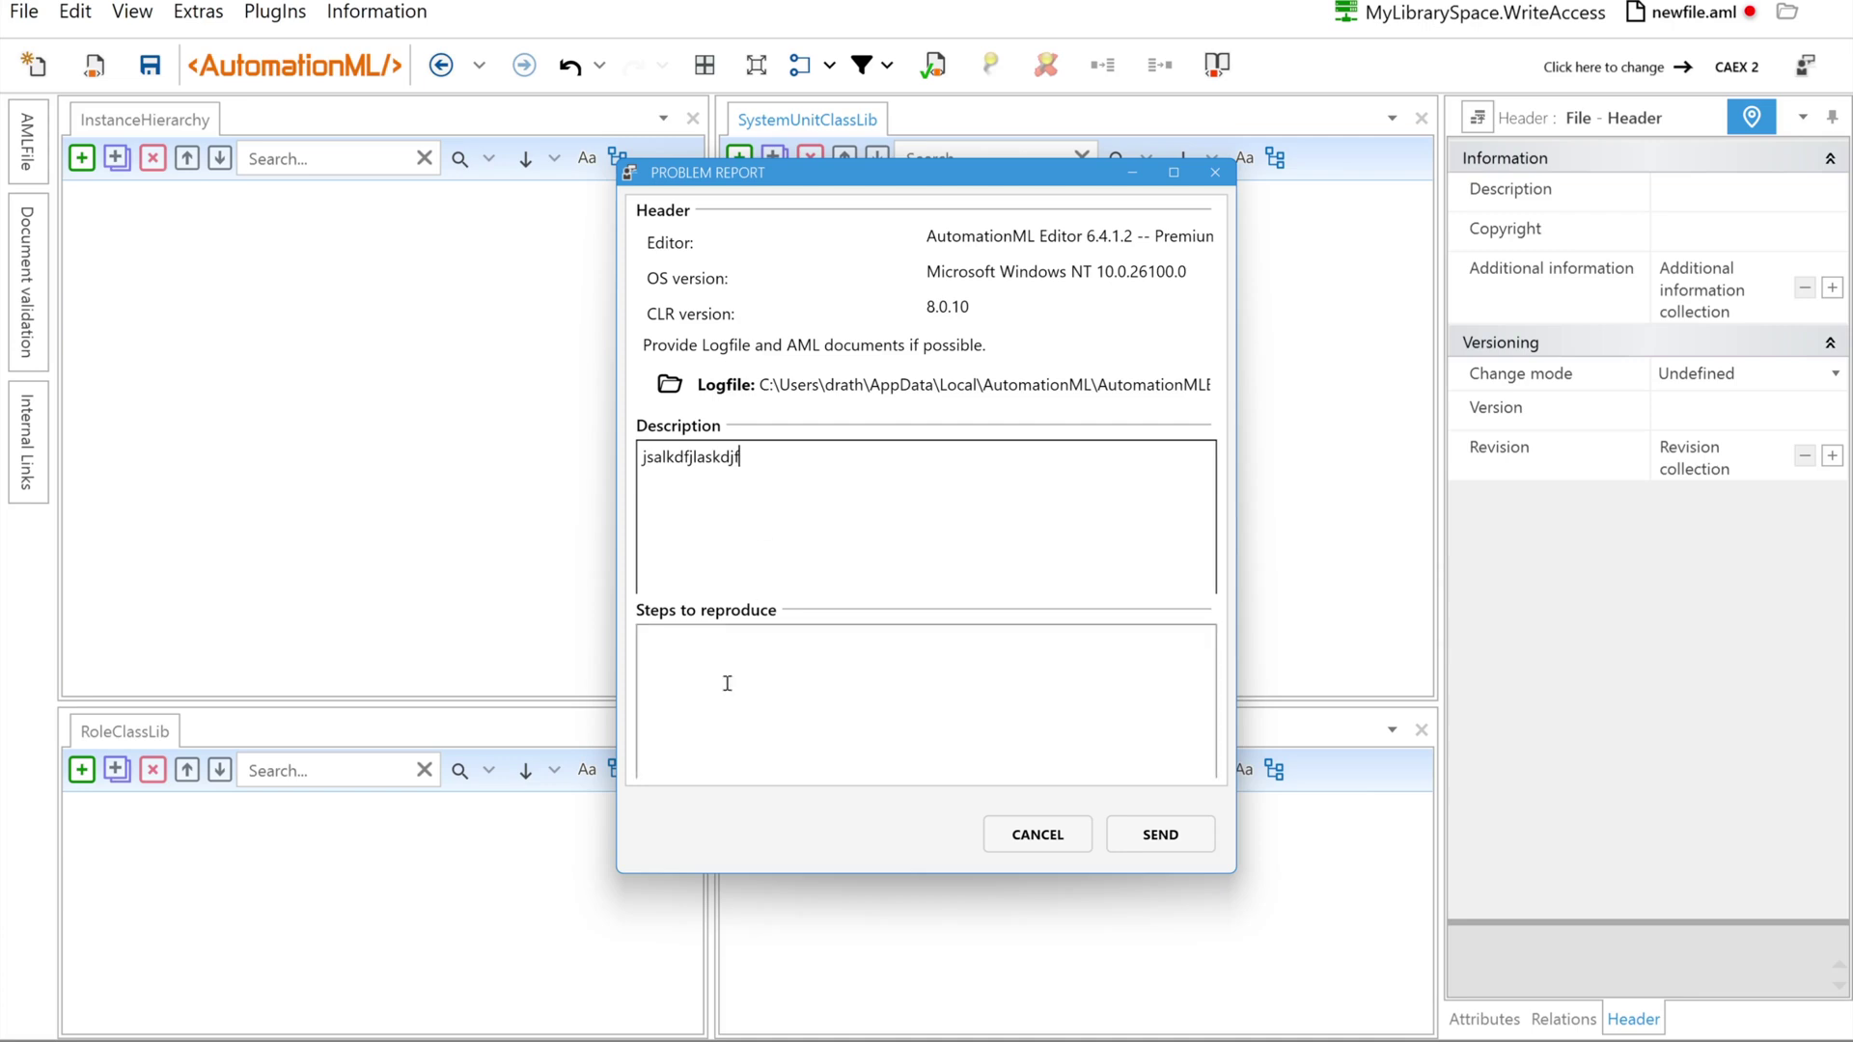
# Enter "alskdjflkasdjf" as the steps to reproduce and submit the problem report
pyautogui.write('alskdjflkasdjf')
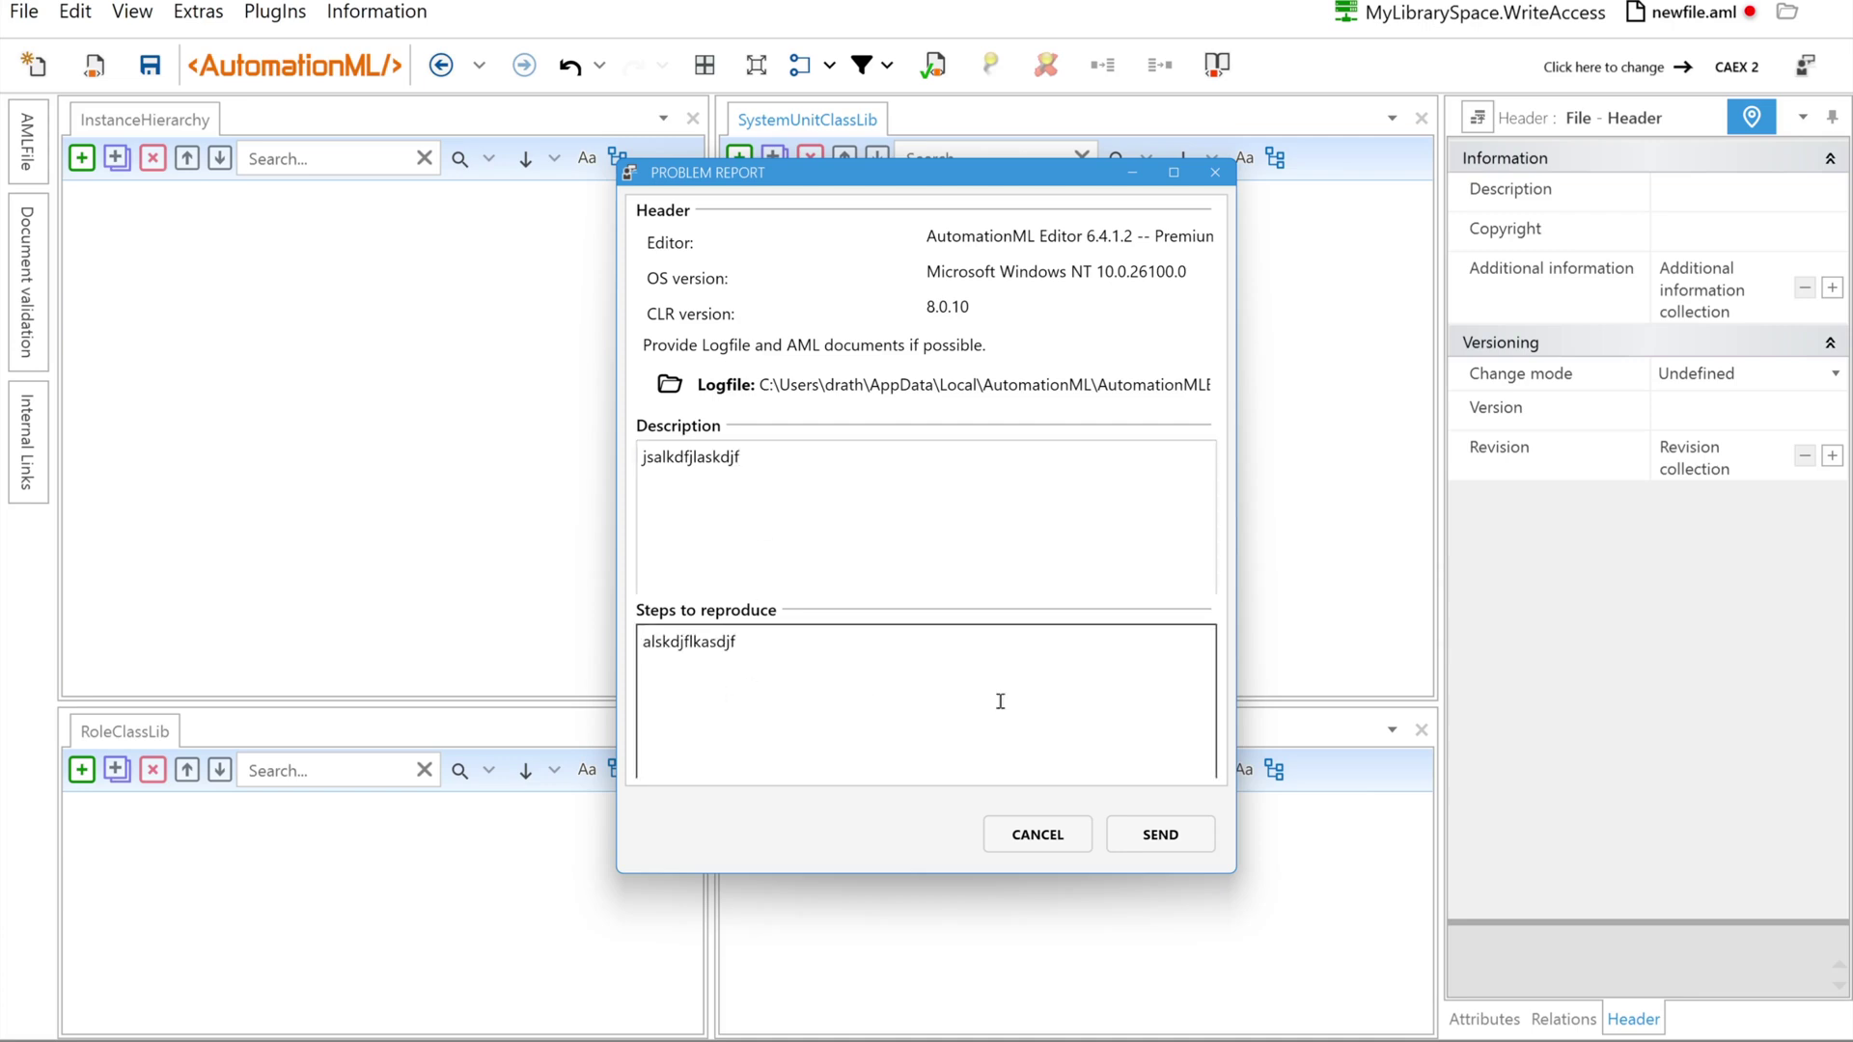
pyautogui.click(1182, 855)
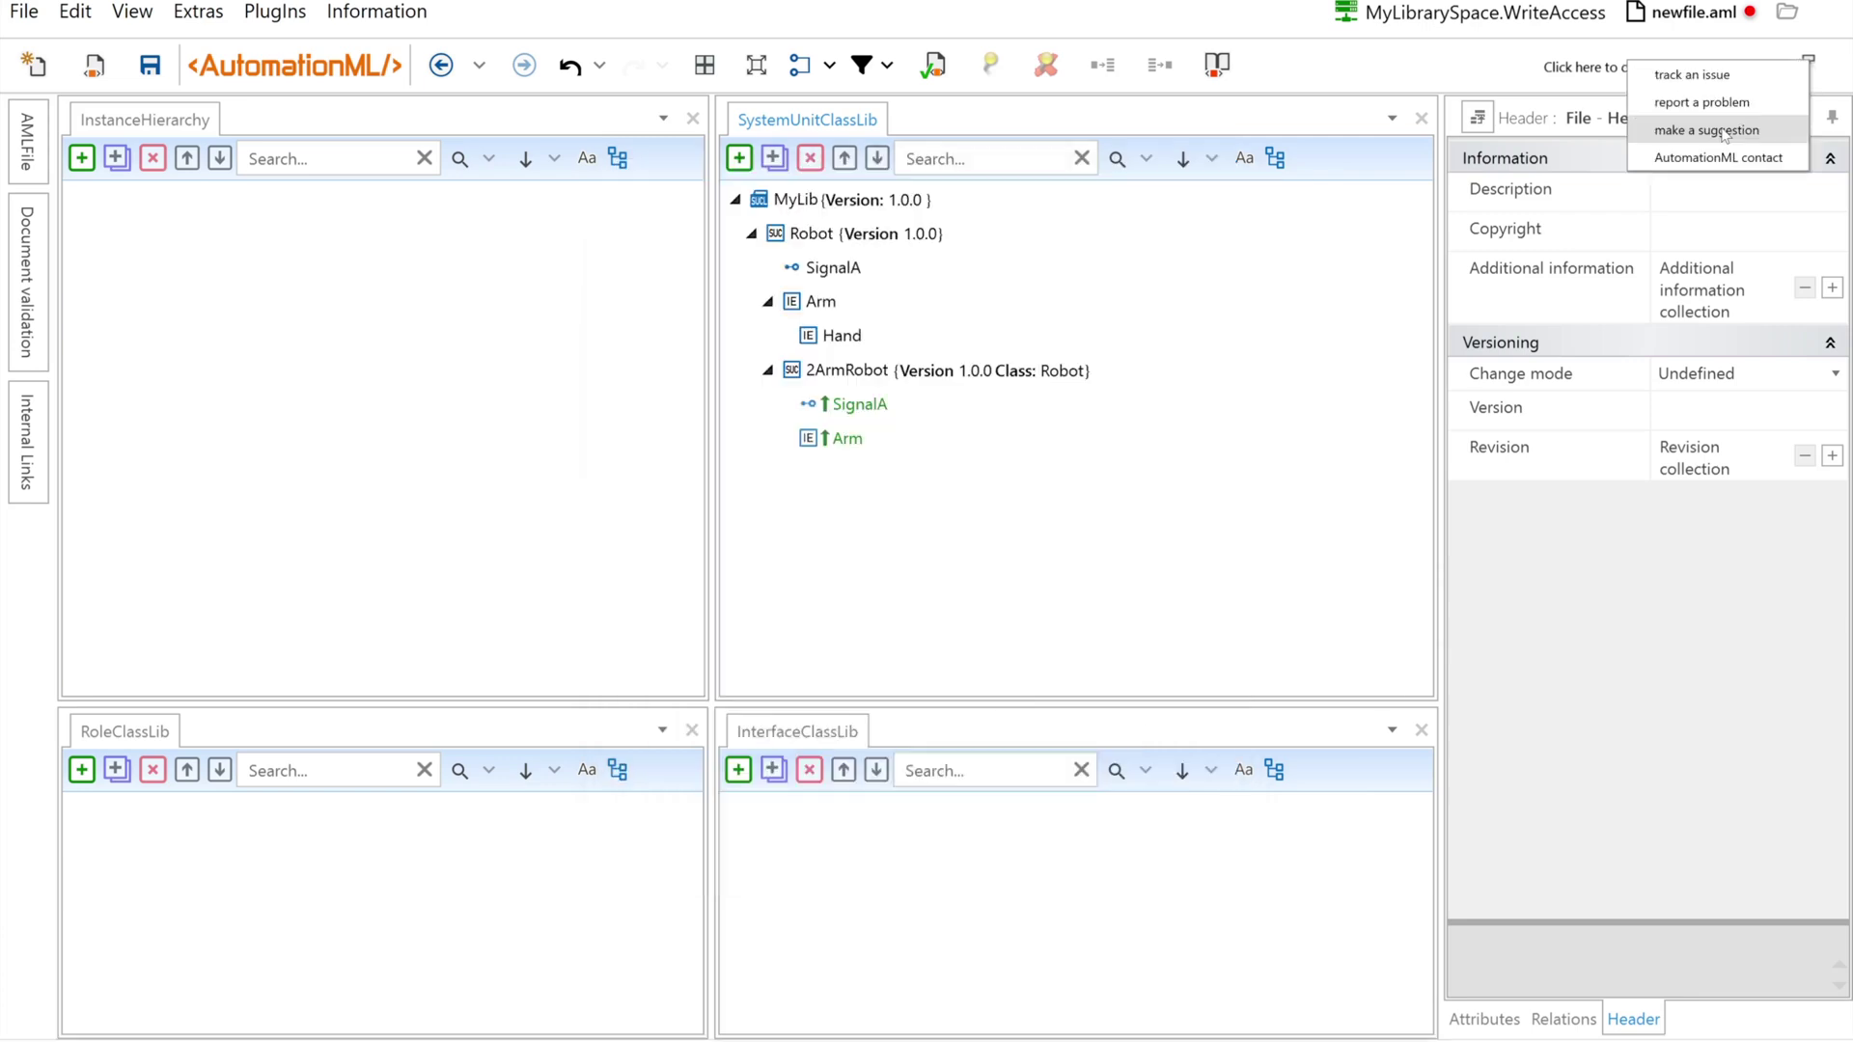
# Draft a suggestion report reading "I need a feature for 3D Printing." and discard it without sending
pyautogui.click(1706, 131)
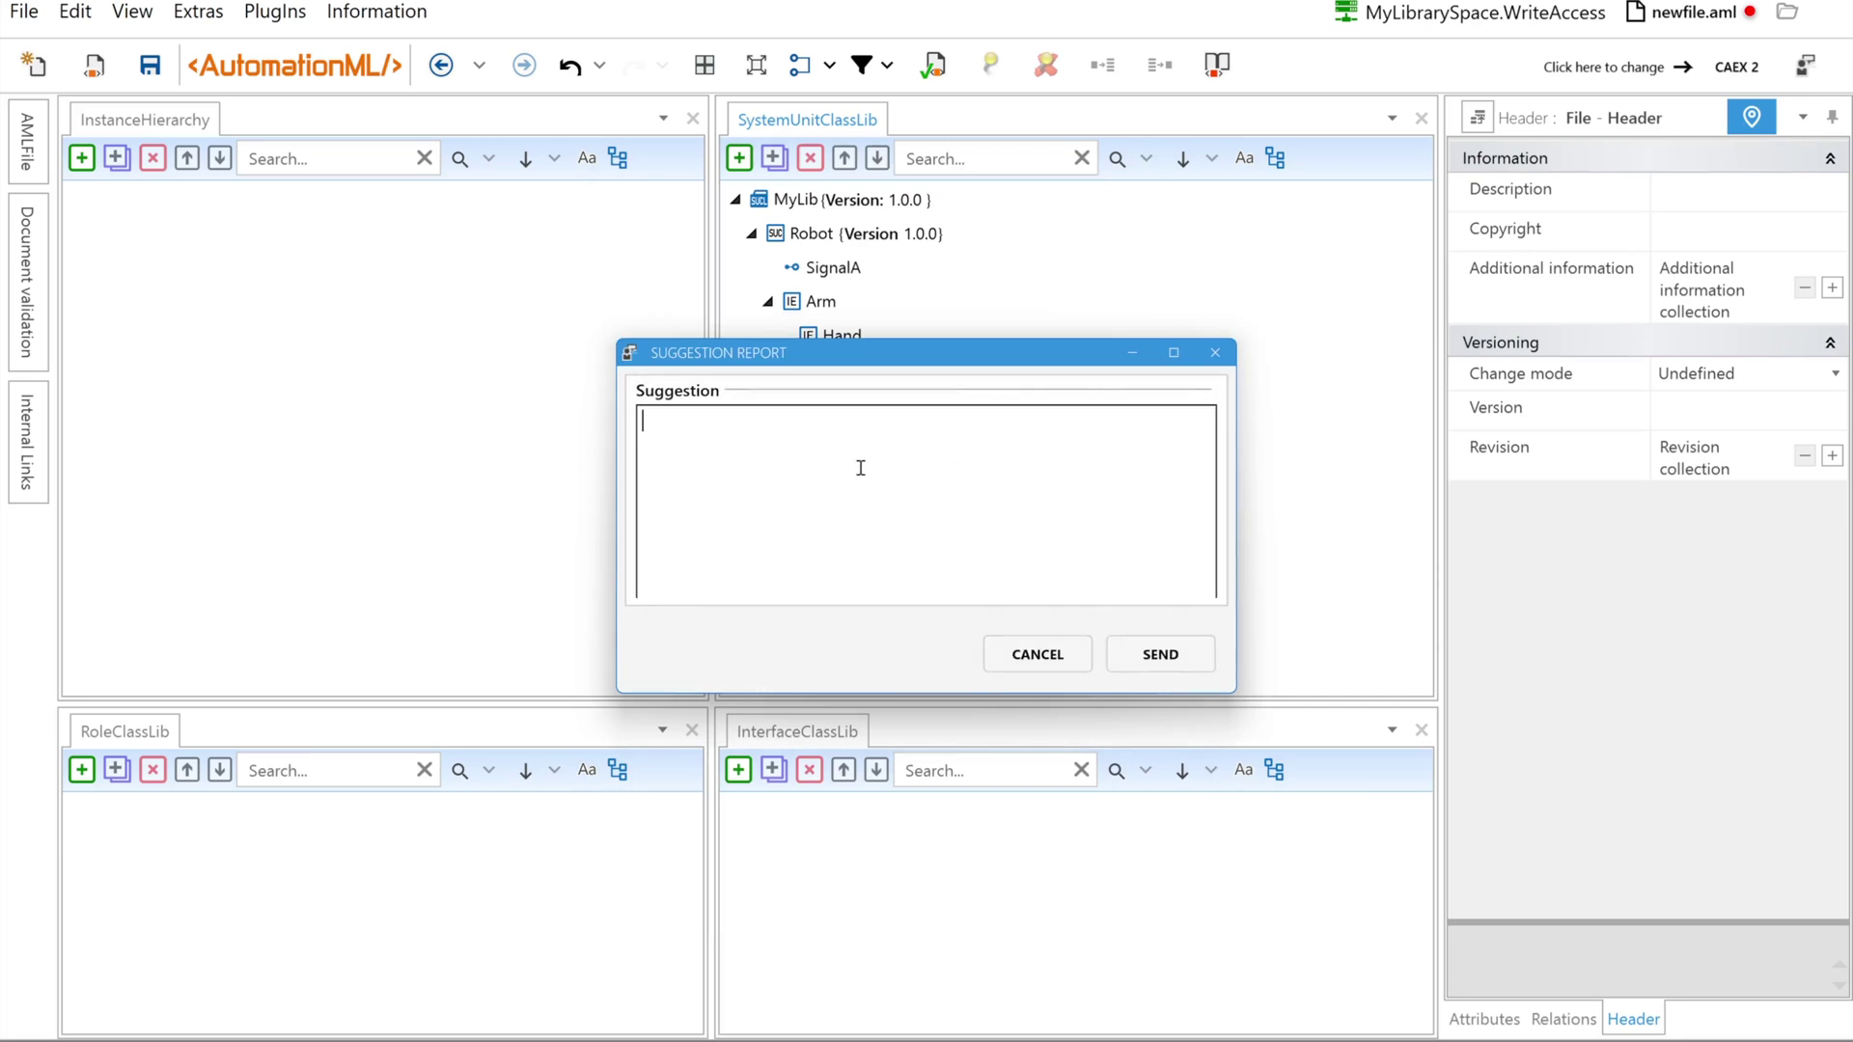
pyautogui.write('I need a feature for 3D Printing.')
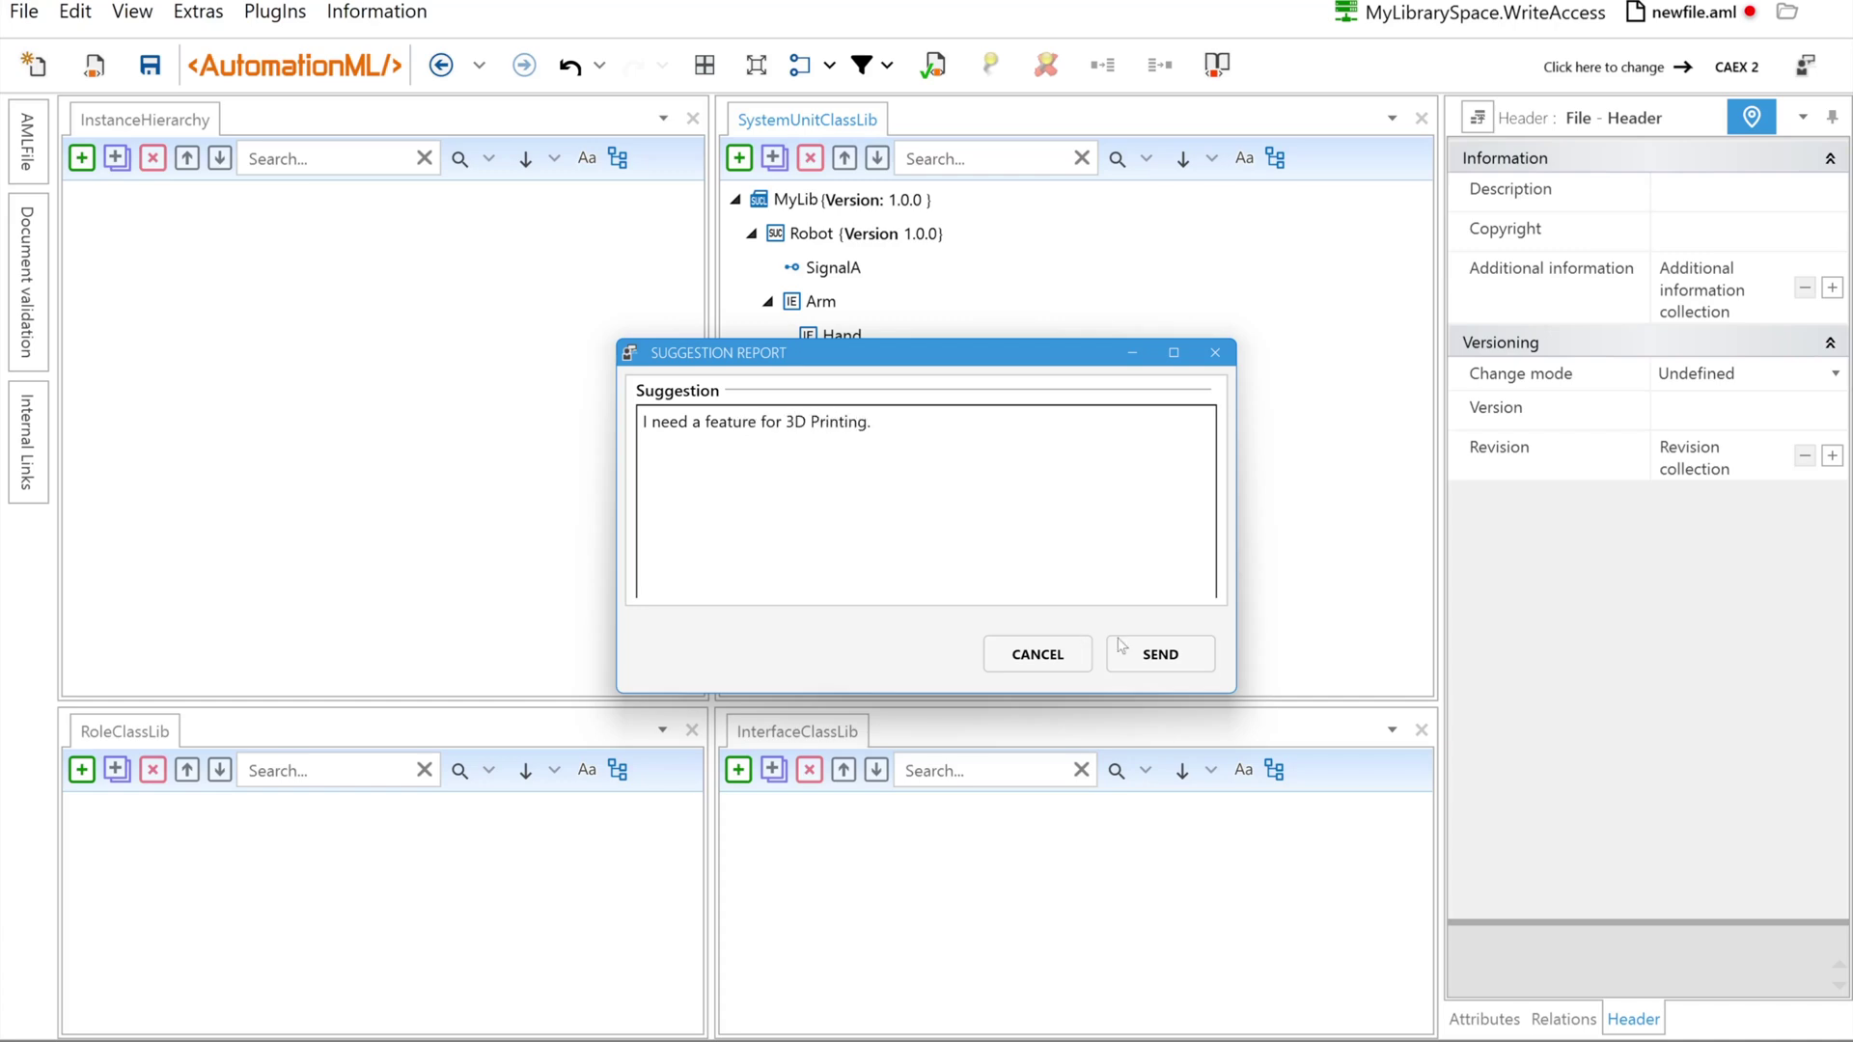
pyautogui.click(1047, 654)
# Open the AutomationML contact web page and look through its contact form
pyautogui.click(1793, 85)
pyautogui.click(1716, 162)
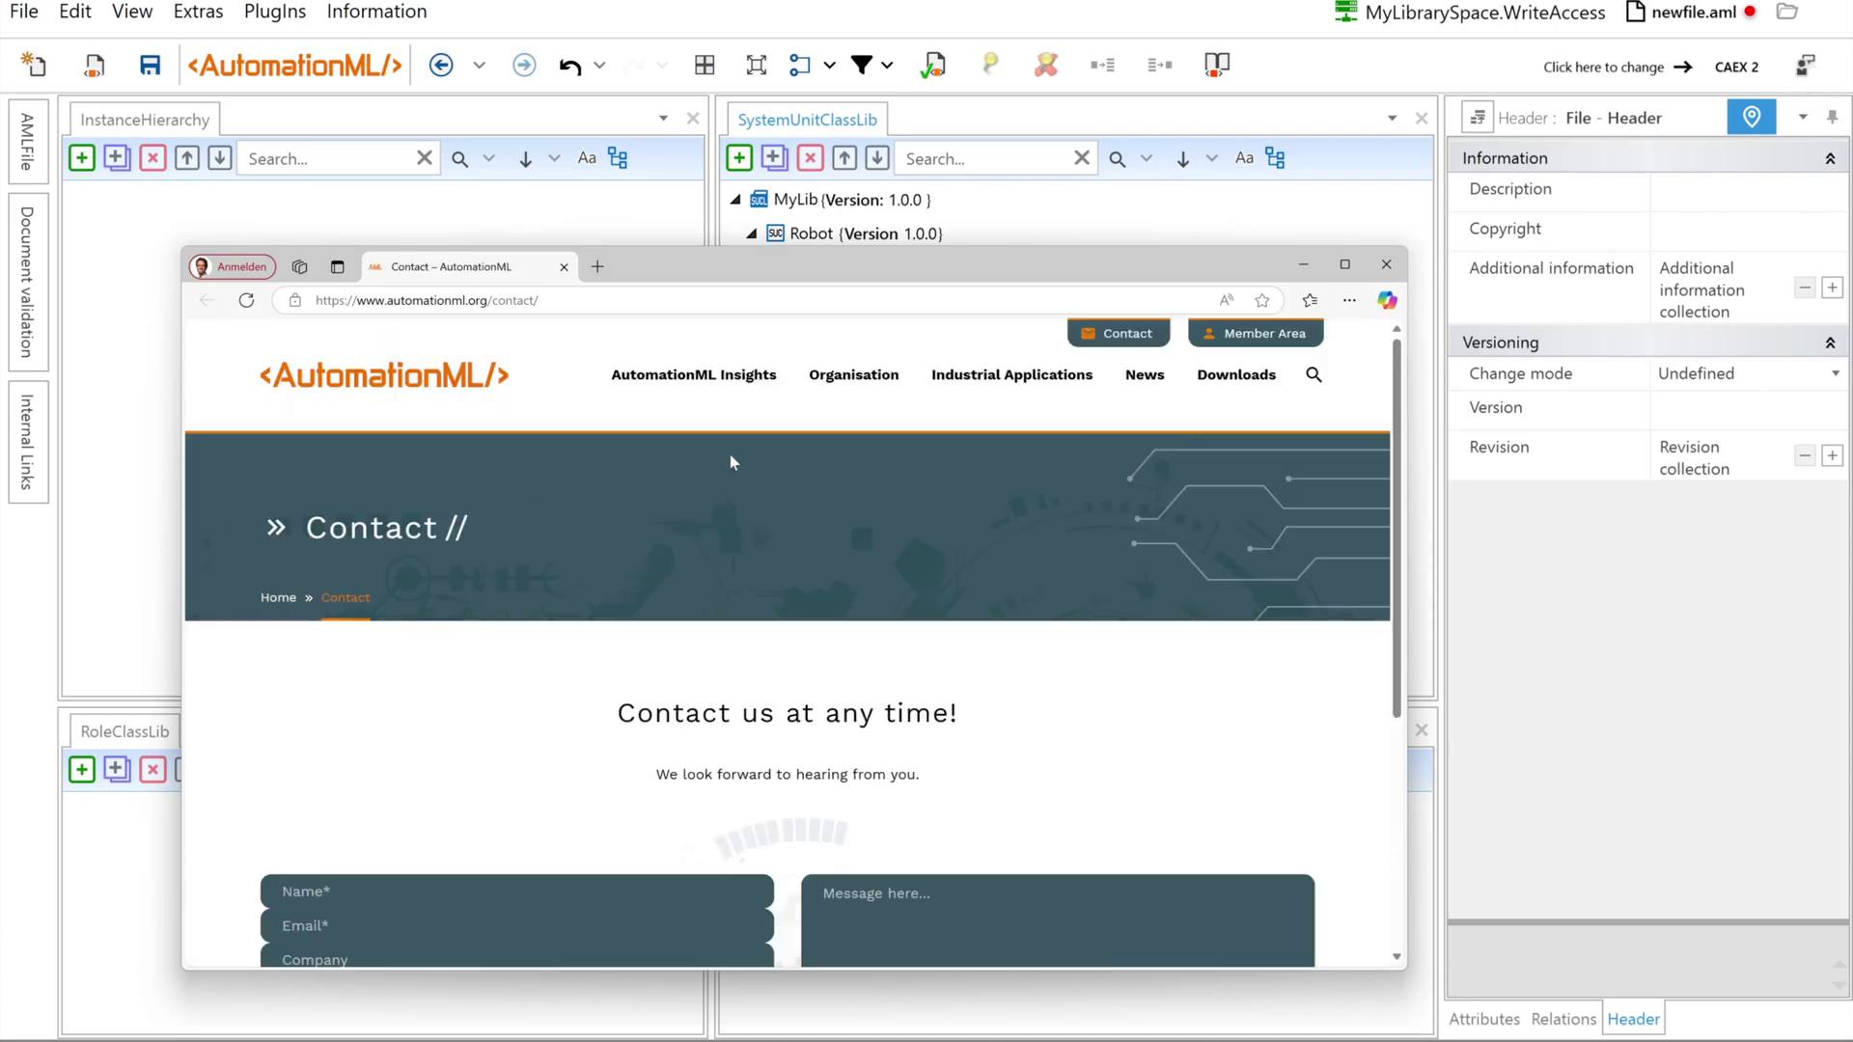
pyautogui.scroll(-4, 729, 454)
pyautogui.scroll(4, 730, 455)
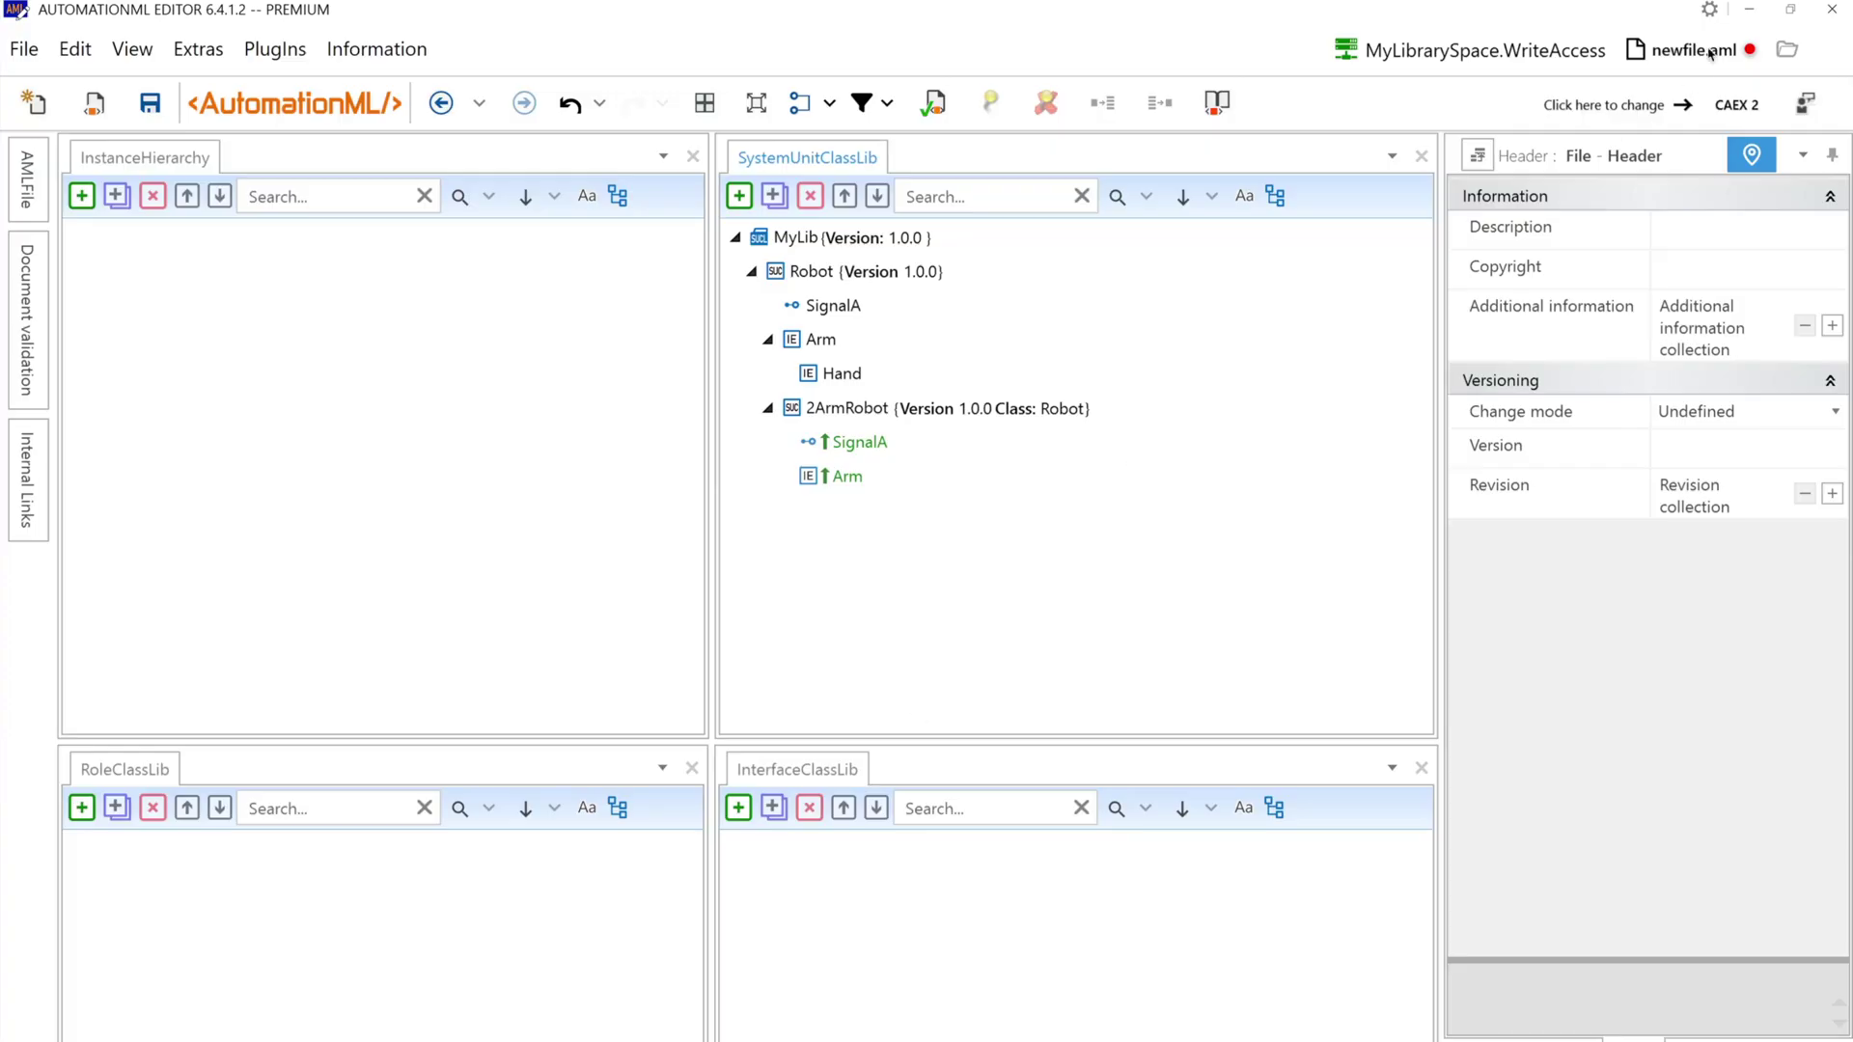
# Open the editor configuration and review the Service Profiles, Server Redirections, Backup Files, PlugIns and Error Log categories
pyautogui.click(1711, 11)
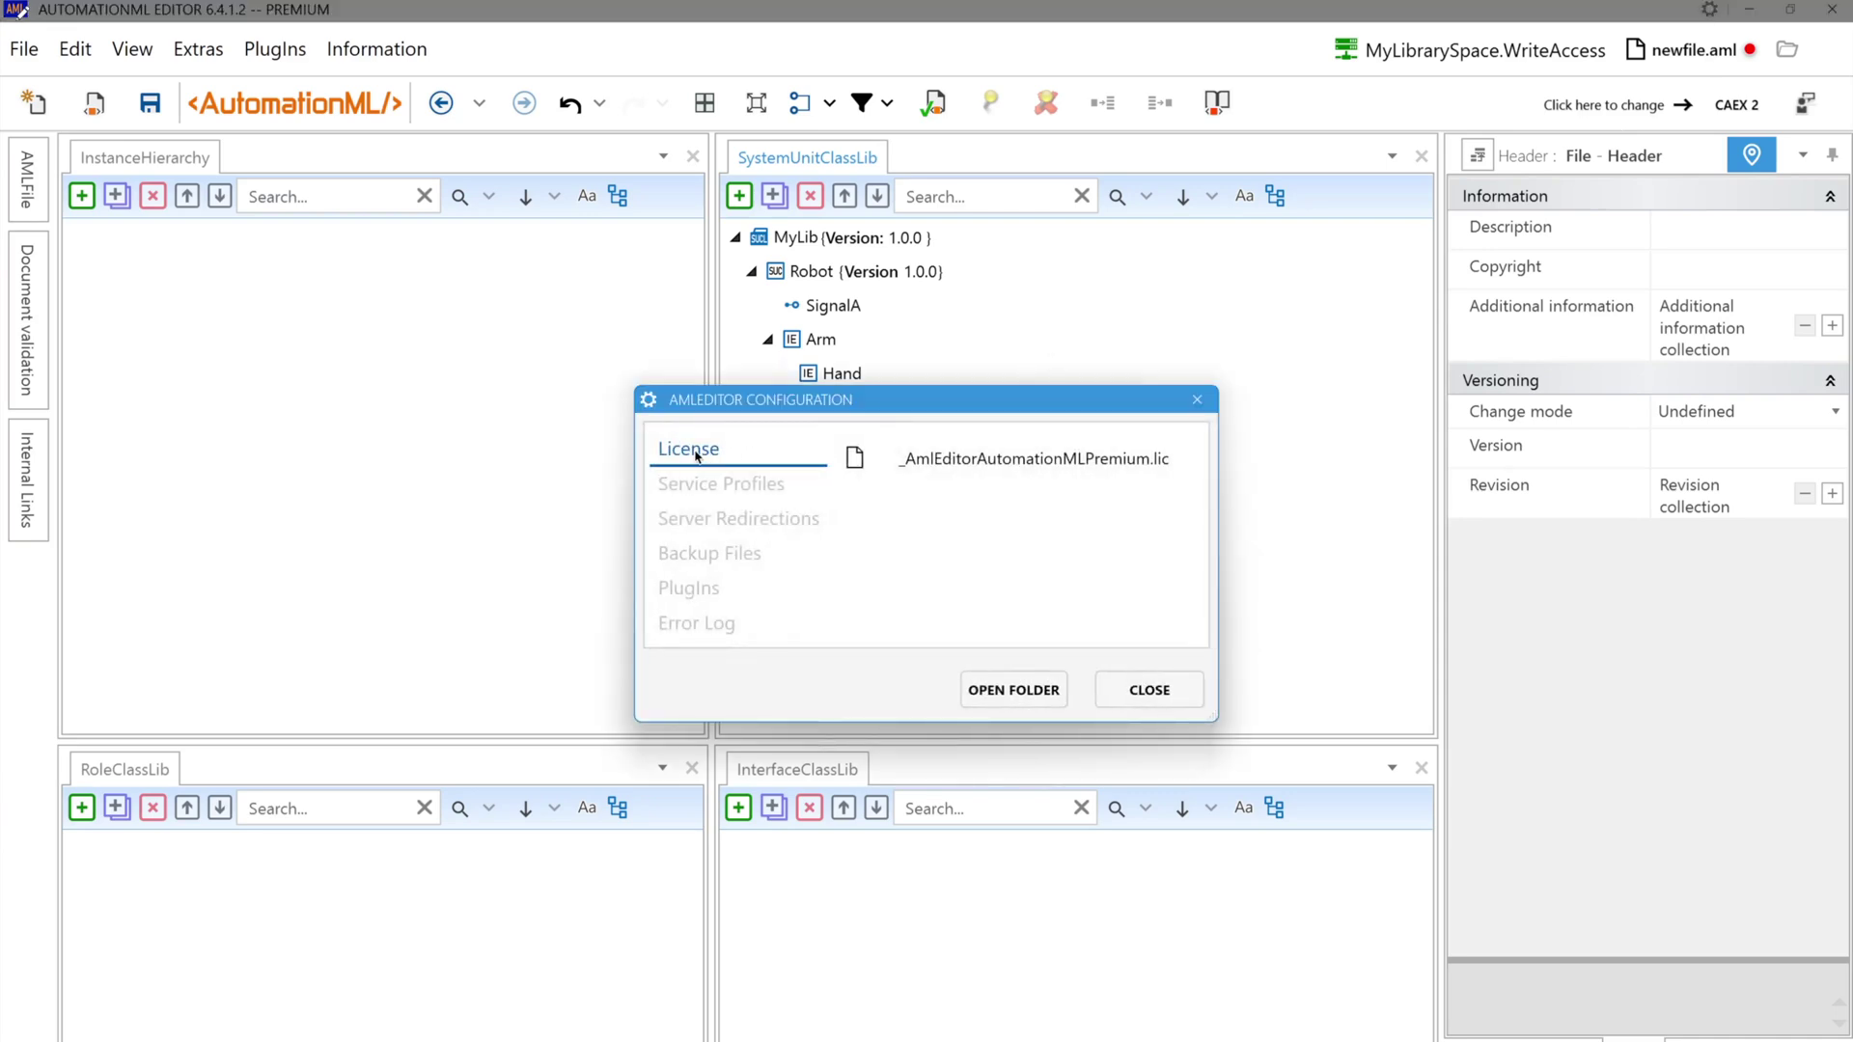
pyautogui.click(700, 489)
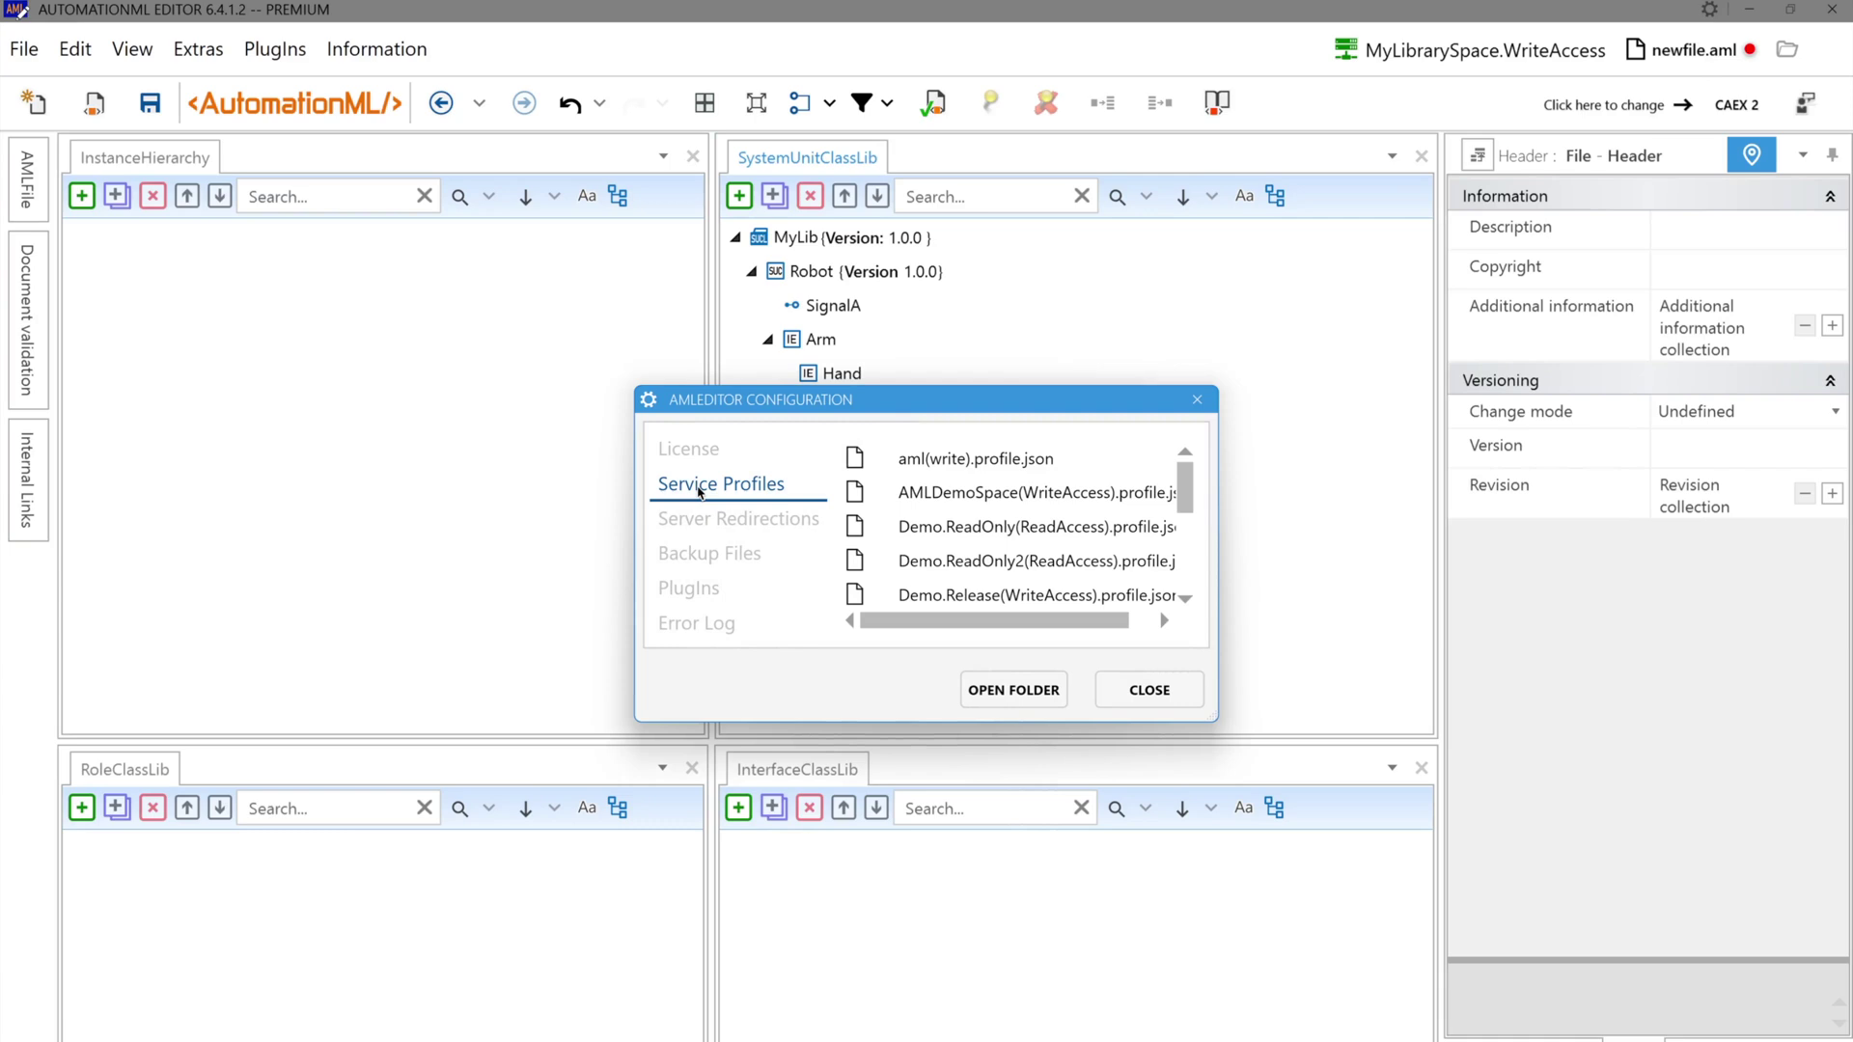
pyautogui.click(702, 521)
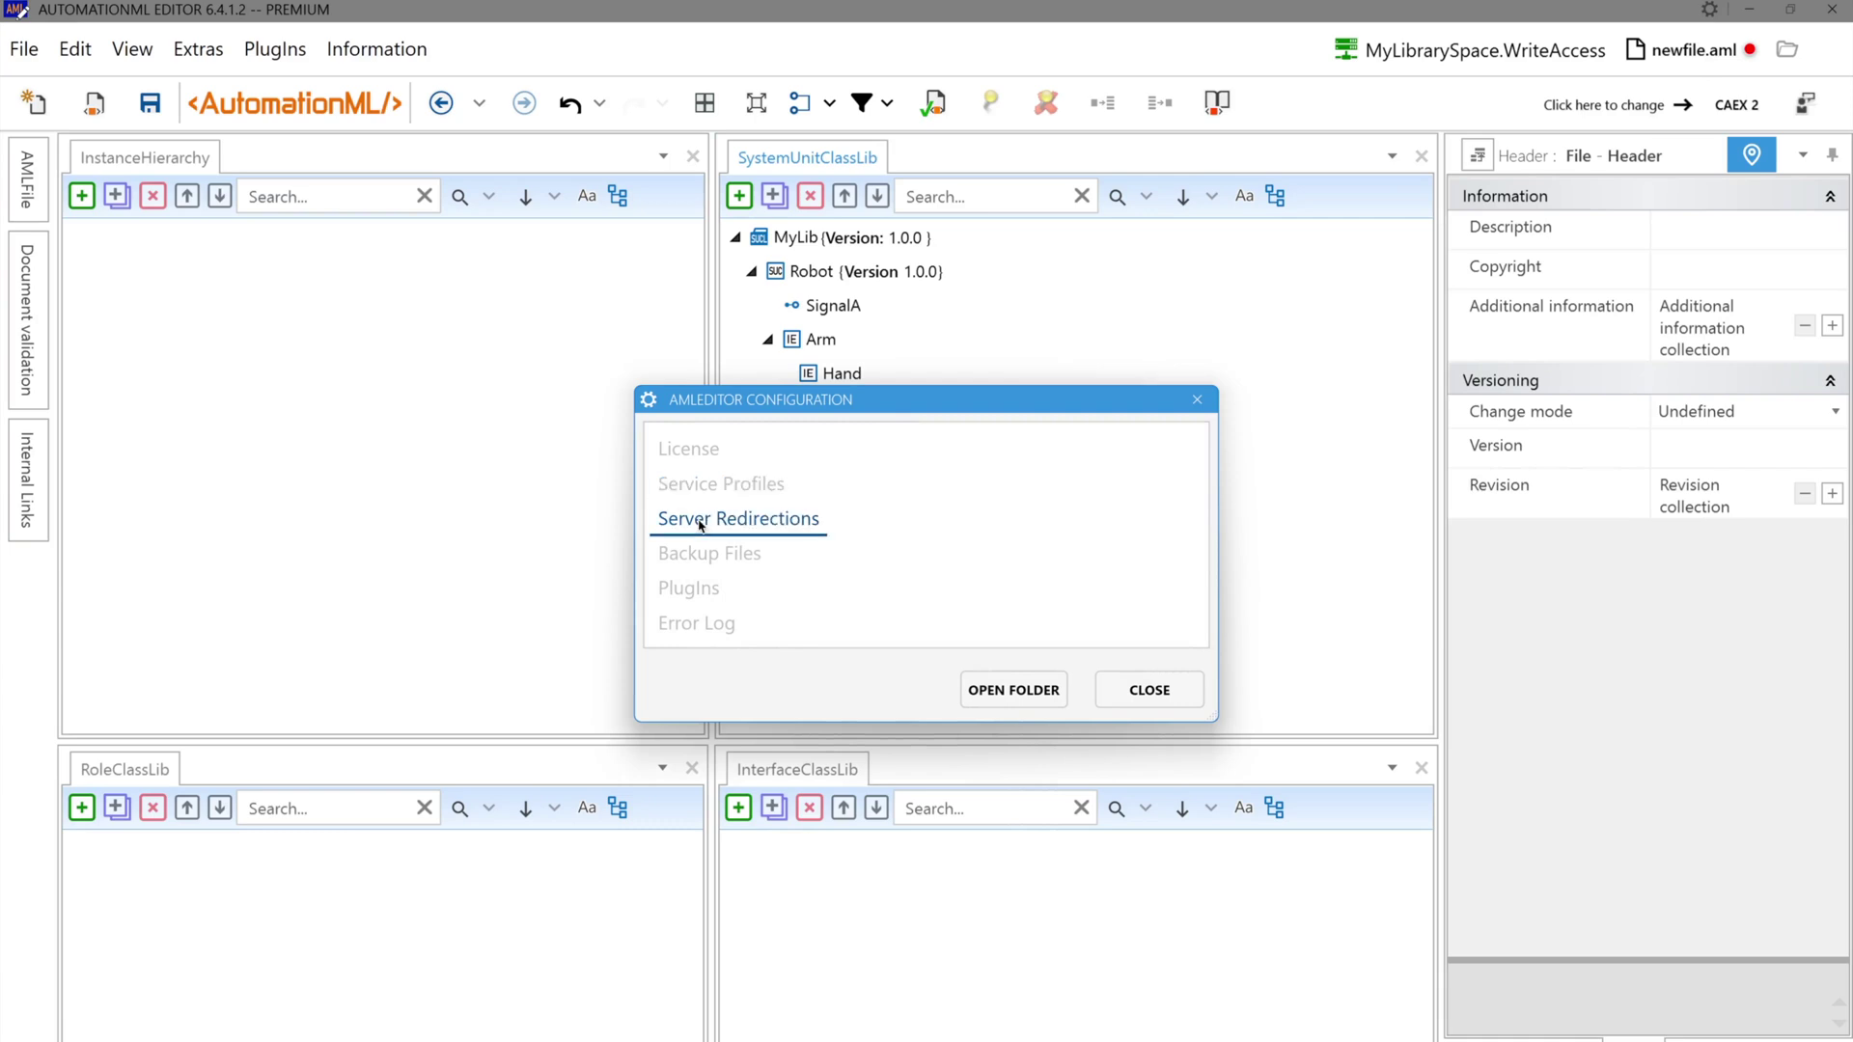
pyautogui.click(702, 556)
pyautogui.click(698, 590)
pyautogui.click(699, 625)
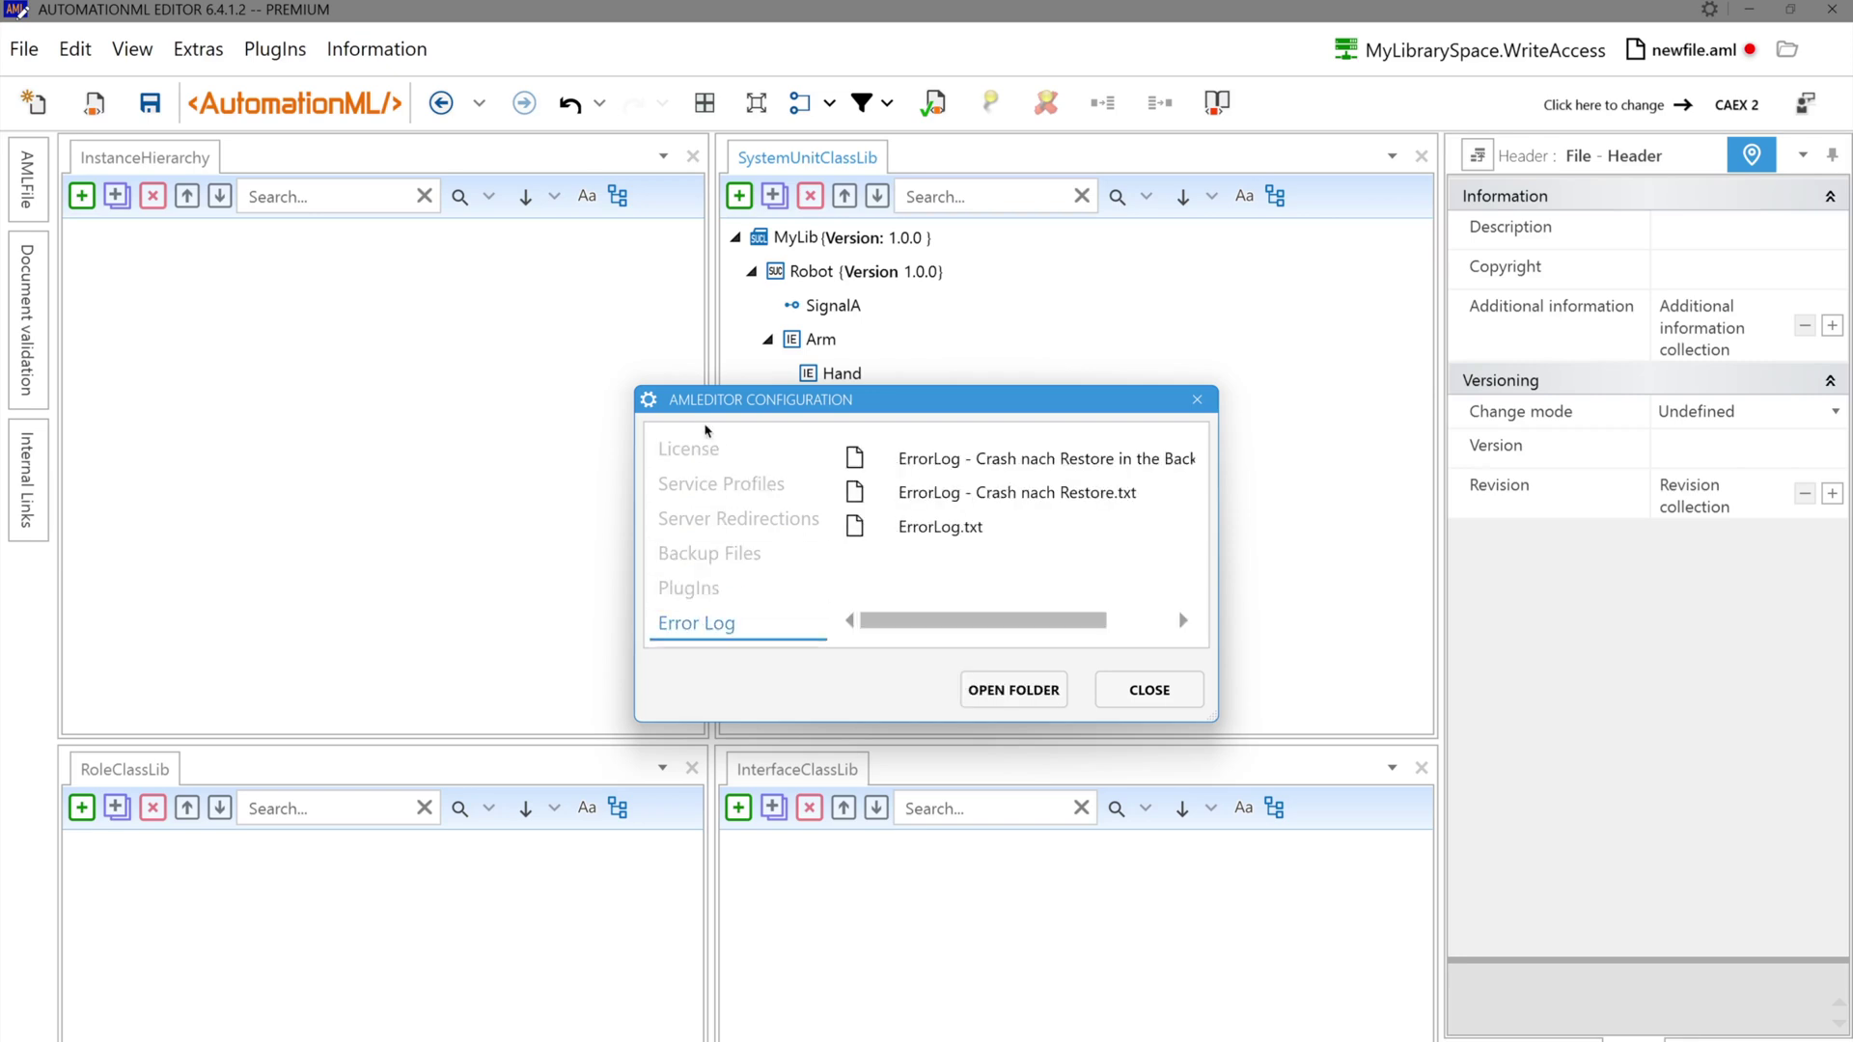
# View the folder holding the editor's license file and return to the editor configuration
pyautogui.click(704, 452)
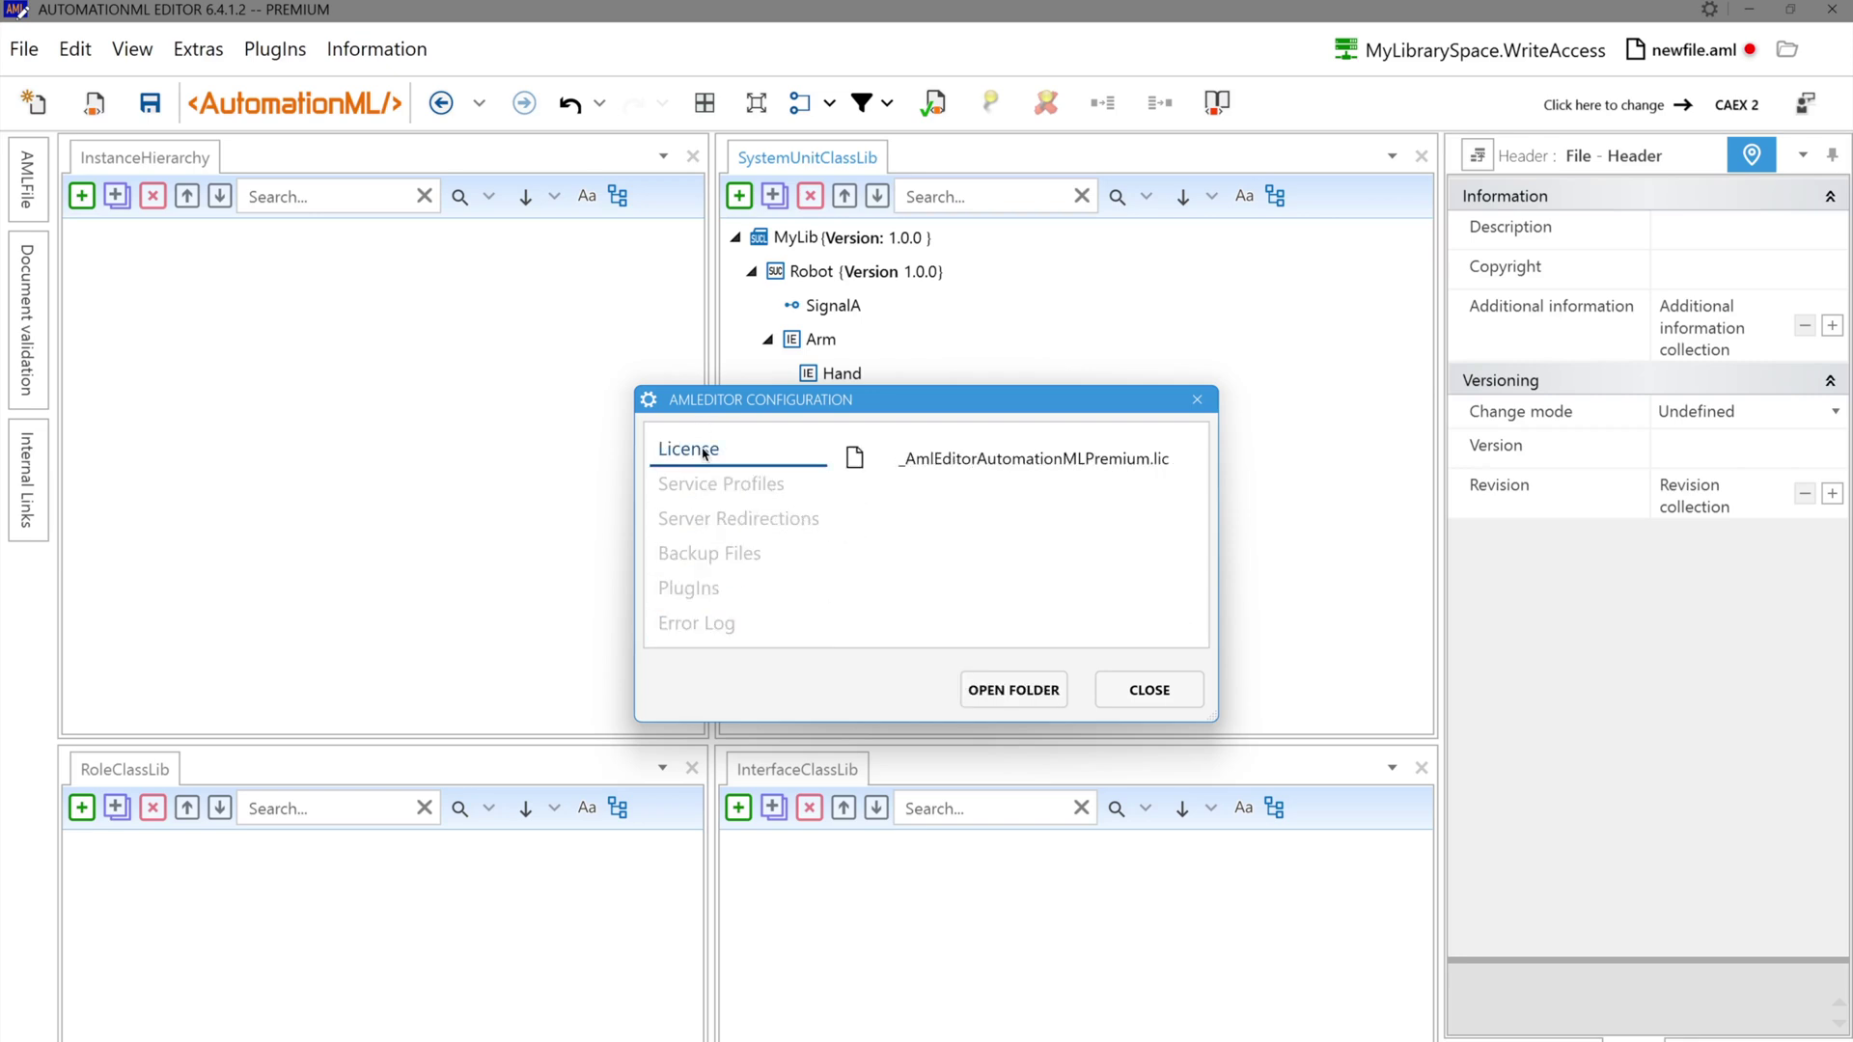
pyautogui.click(1025, 692)
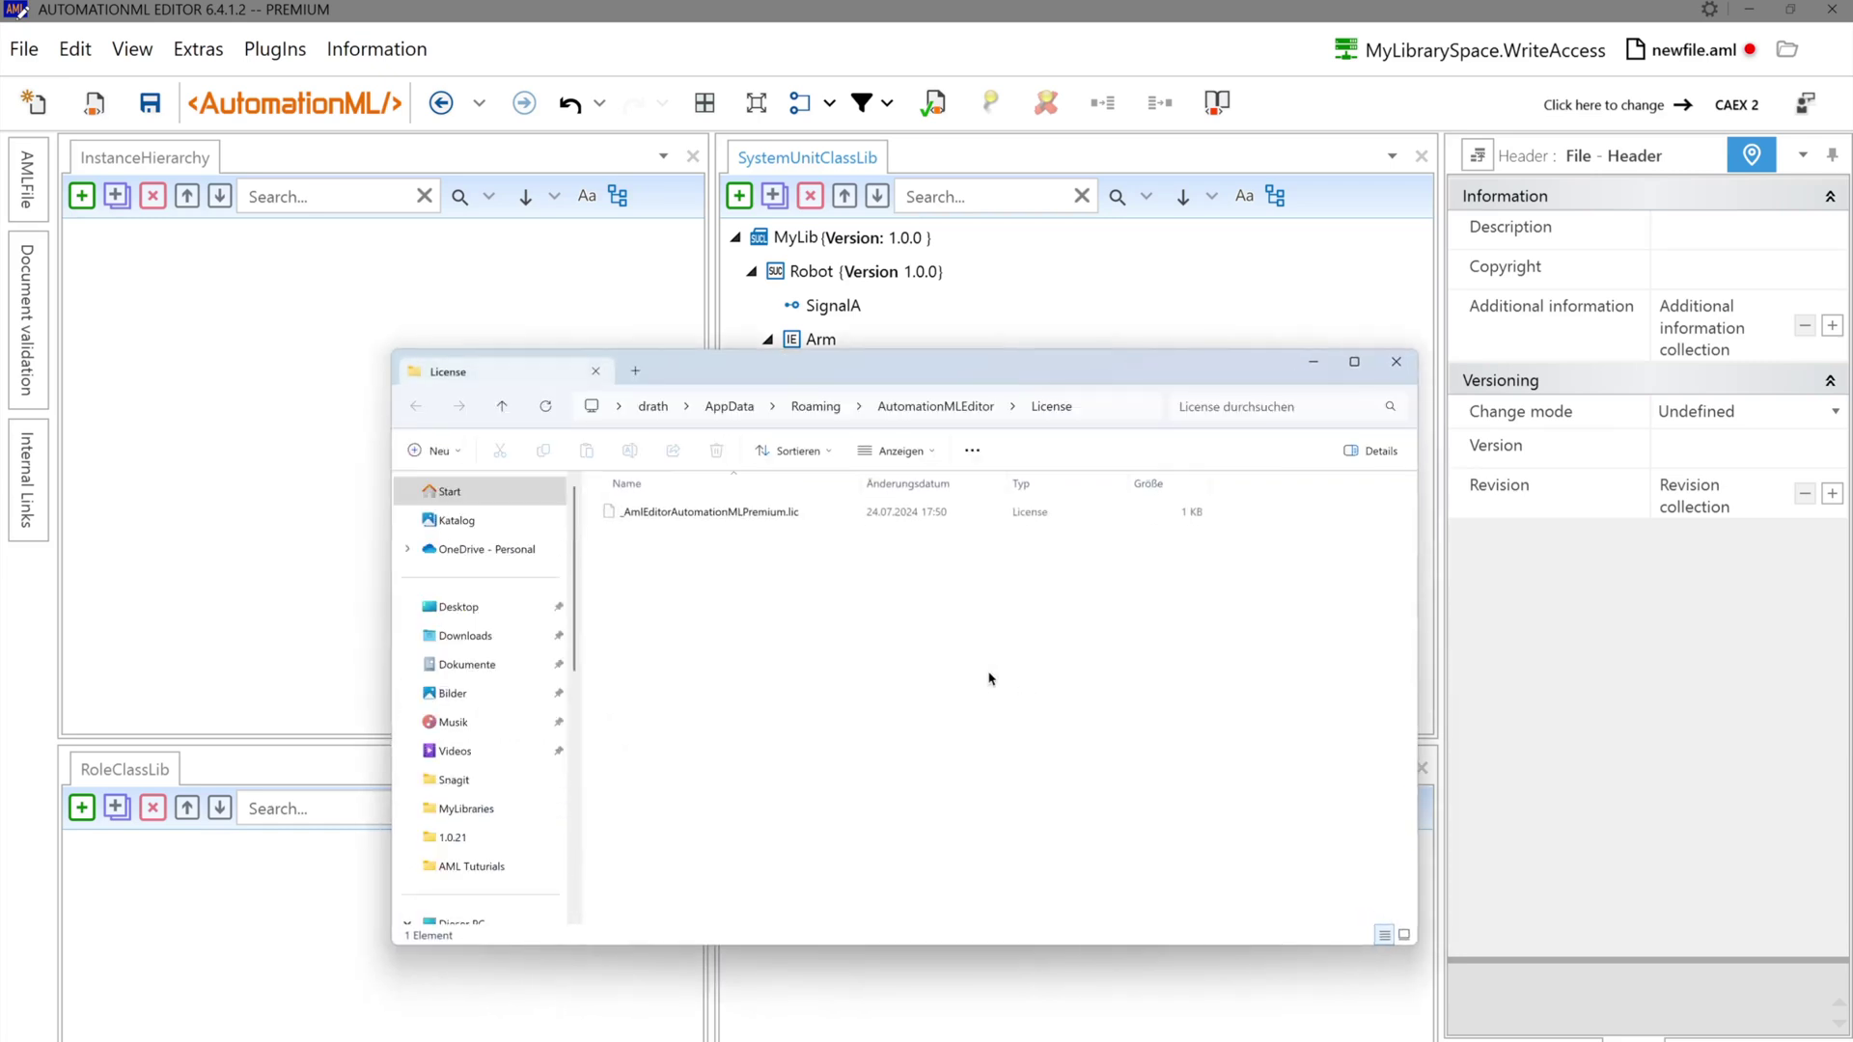
pyautogui.hotkey('alt', 'Tab')
# Inspect the folder containing the service profiles and close it again
pyautogui.click(721, 484)
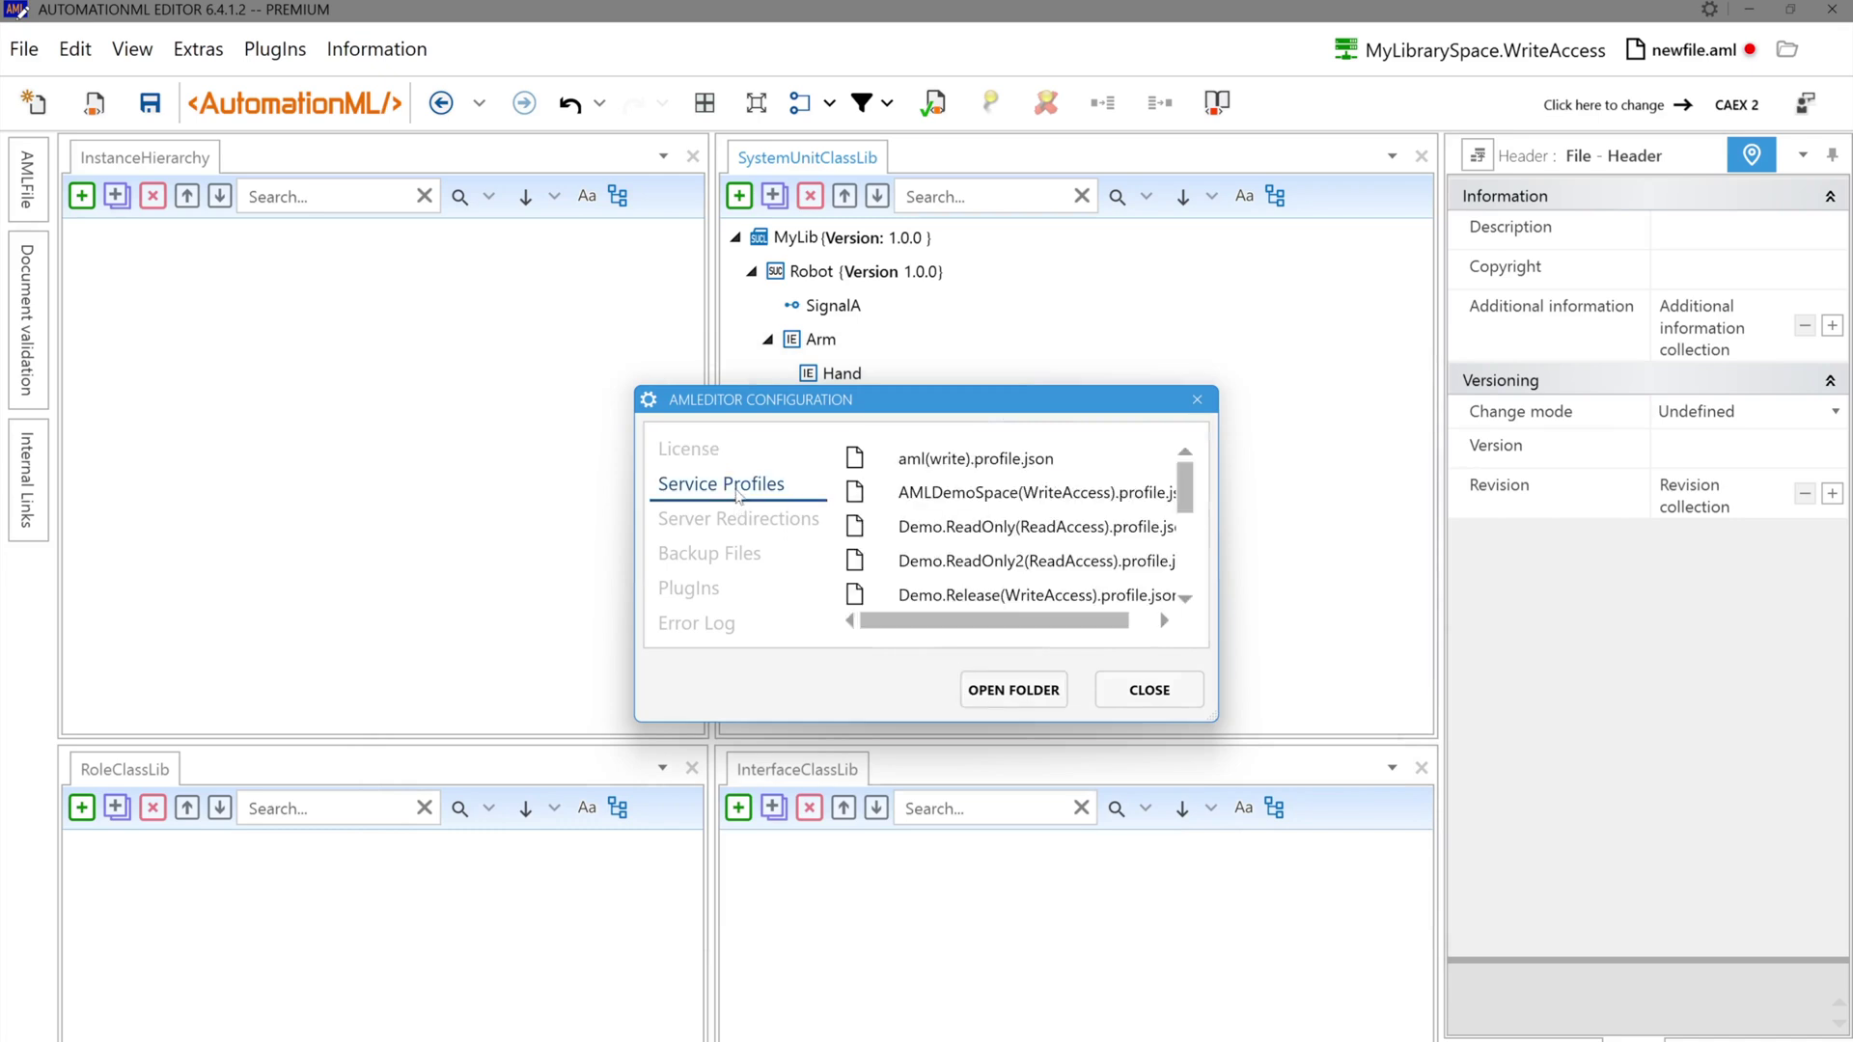
pyautogui.click(1016, 691)
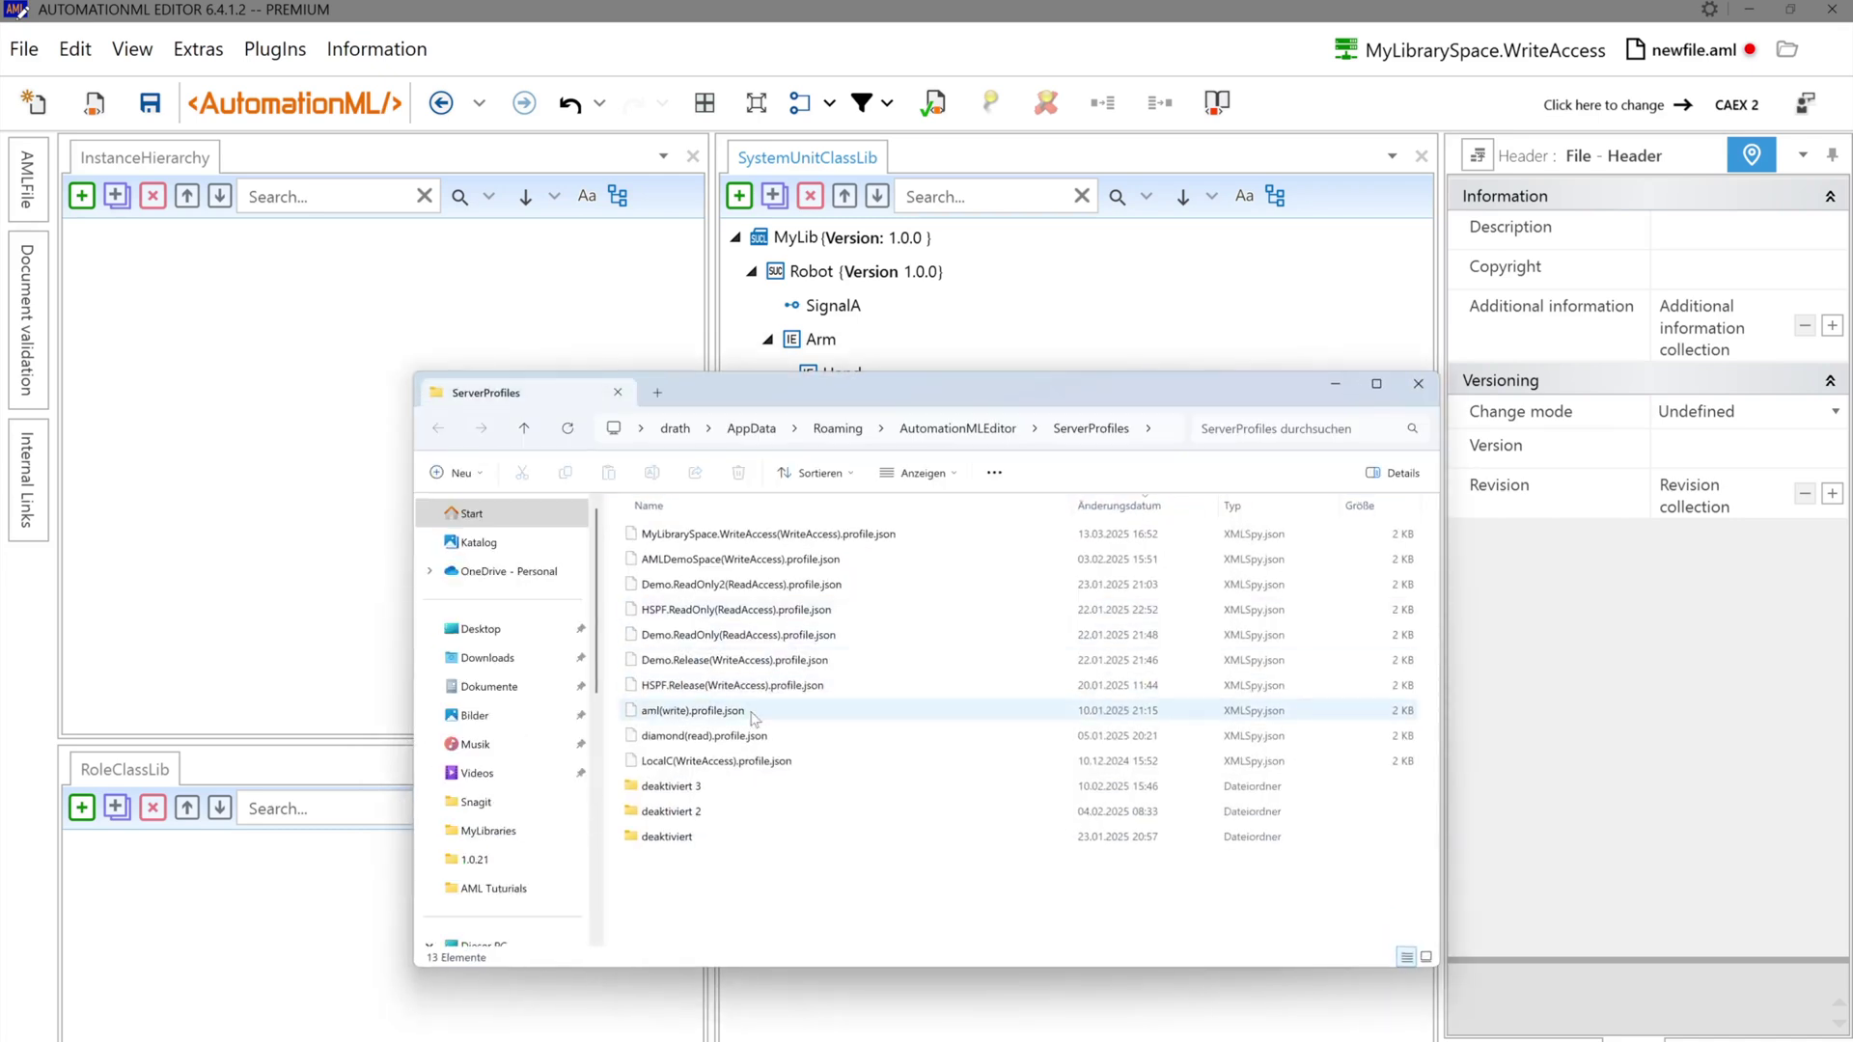
pyautogui.click(1418, 383)
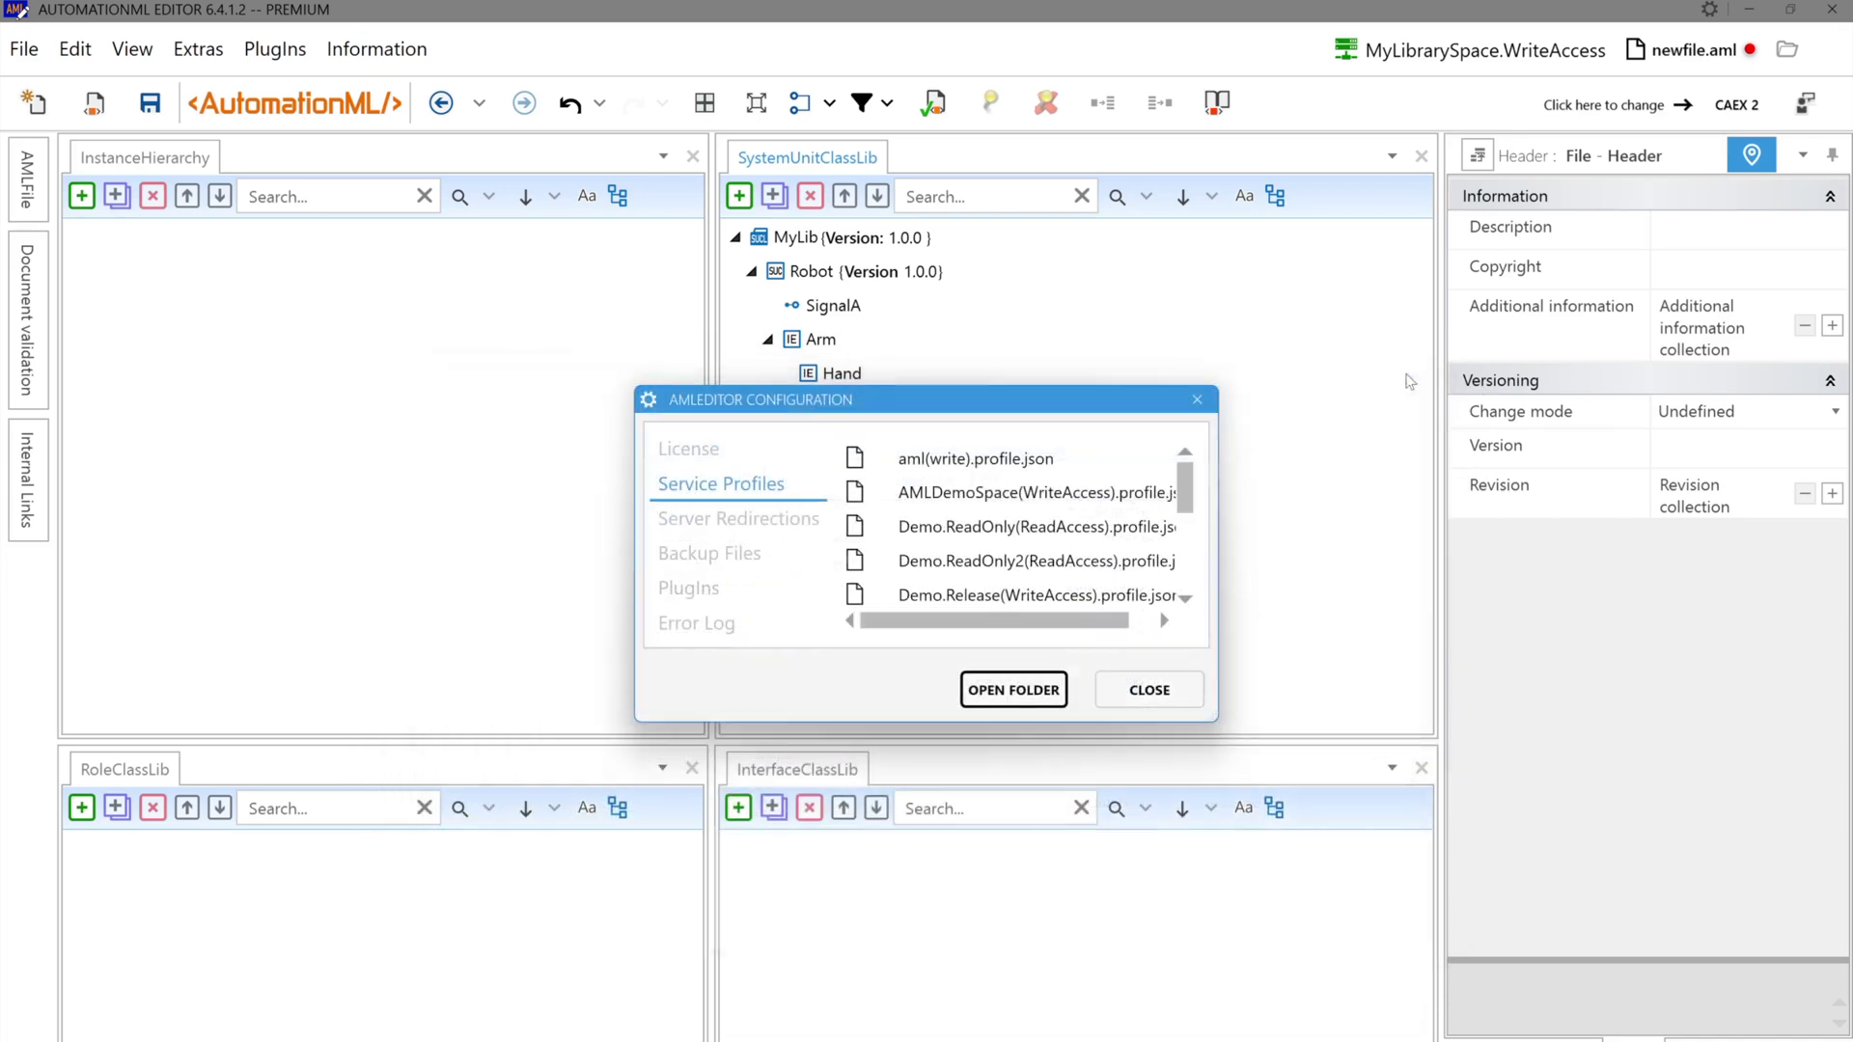
# Review the server redirections, backup files and plugins in the configuration, including a brief look at the plugin manager
pyautogui.click(752, 521)
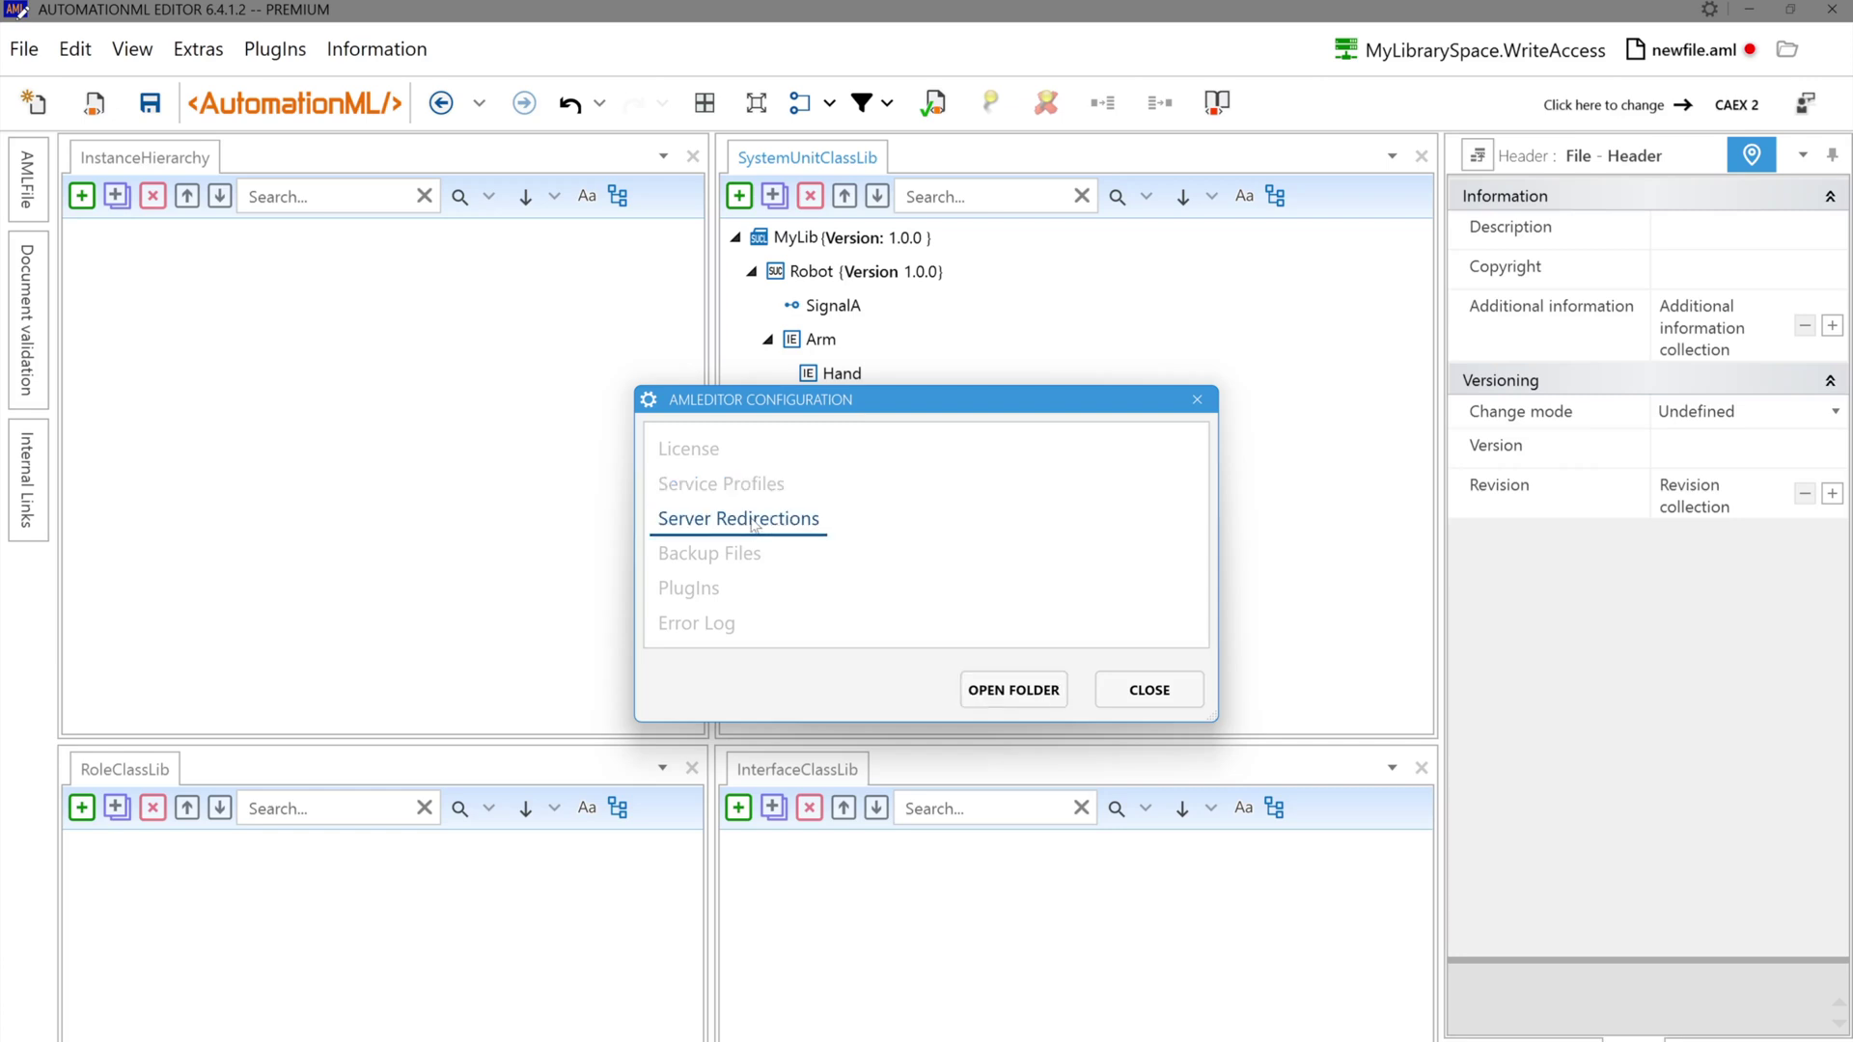
pyautogui.click(743, 554)
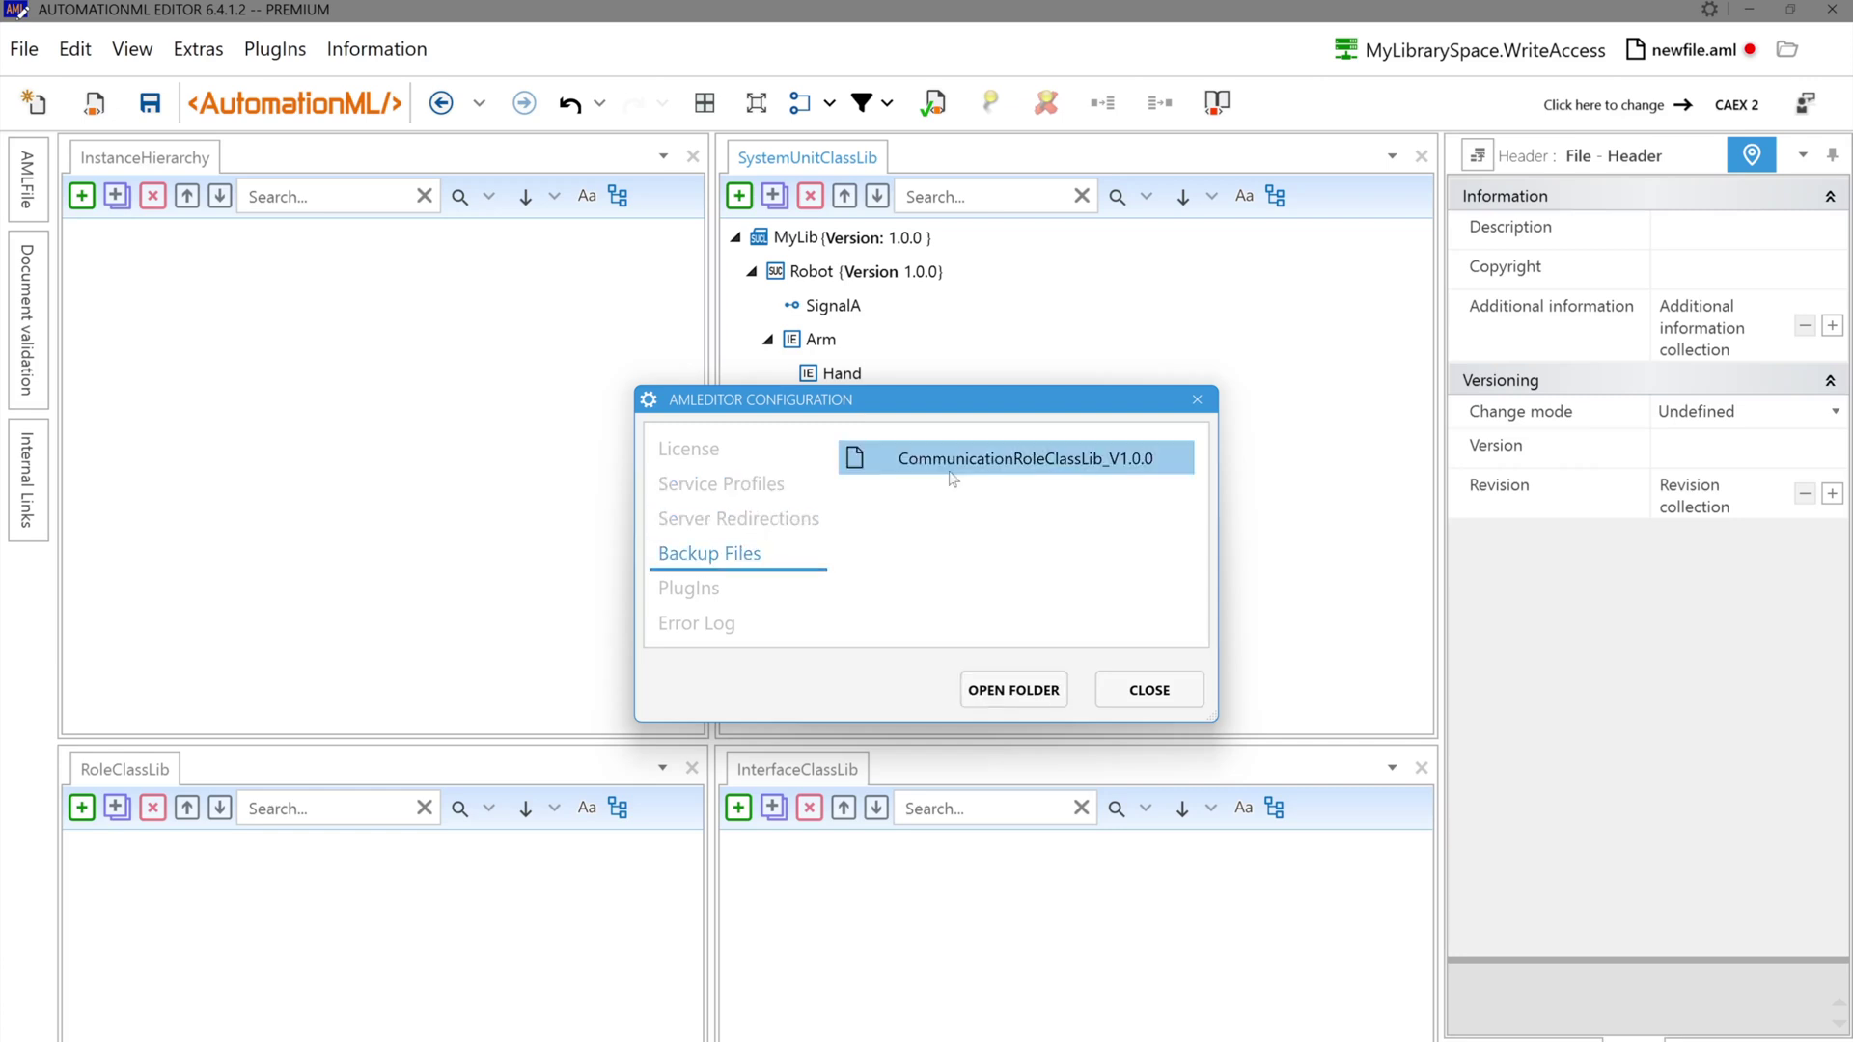
pyautogui.click(689, 587)
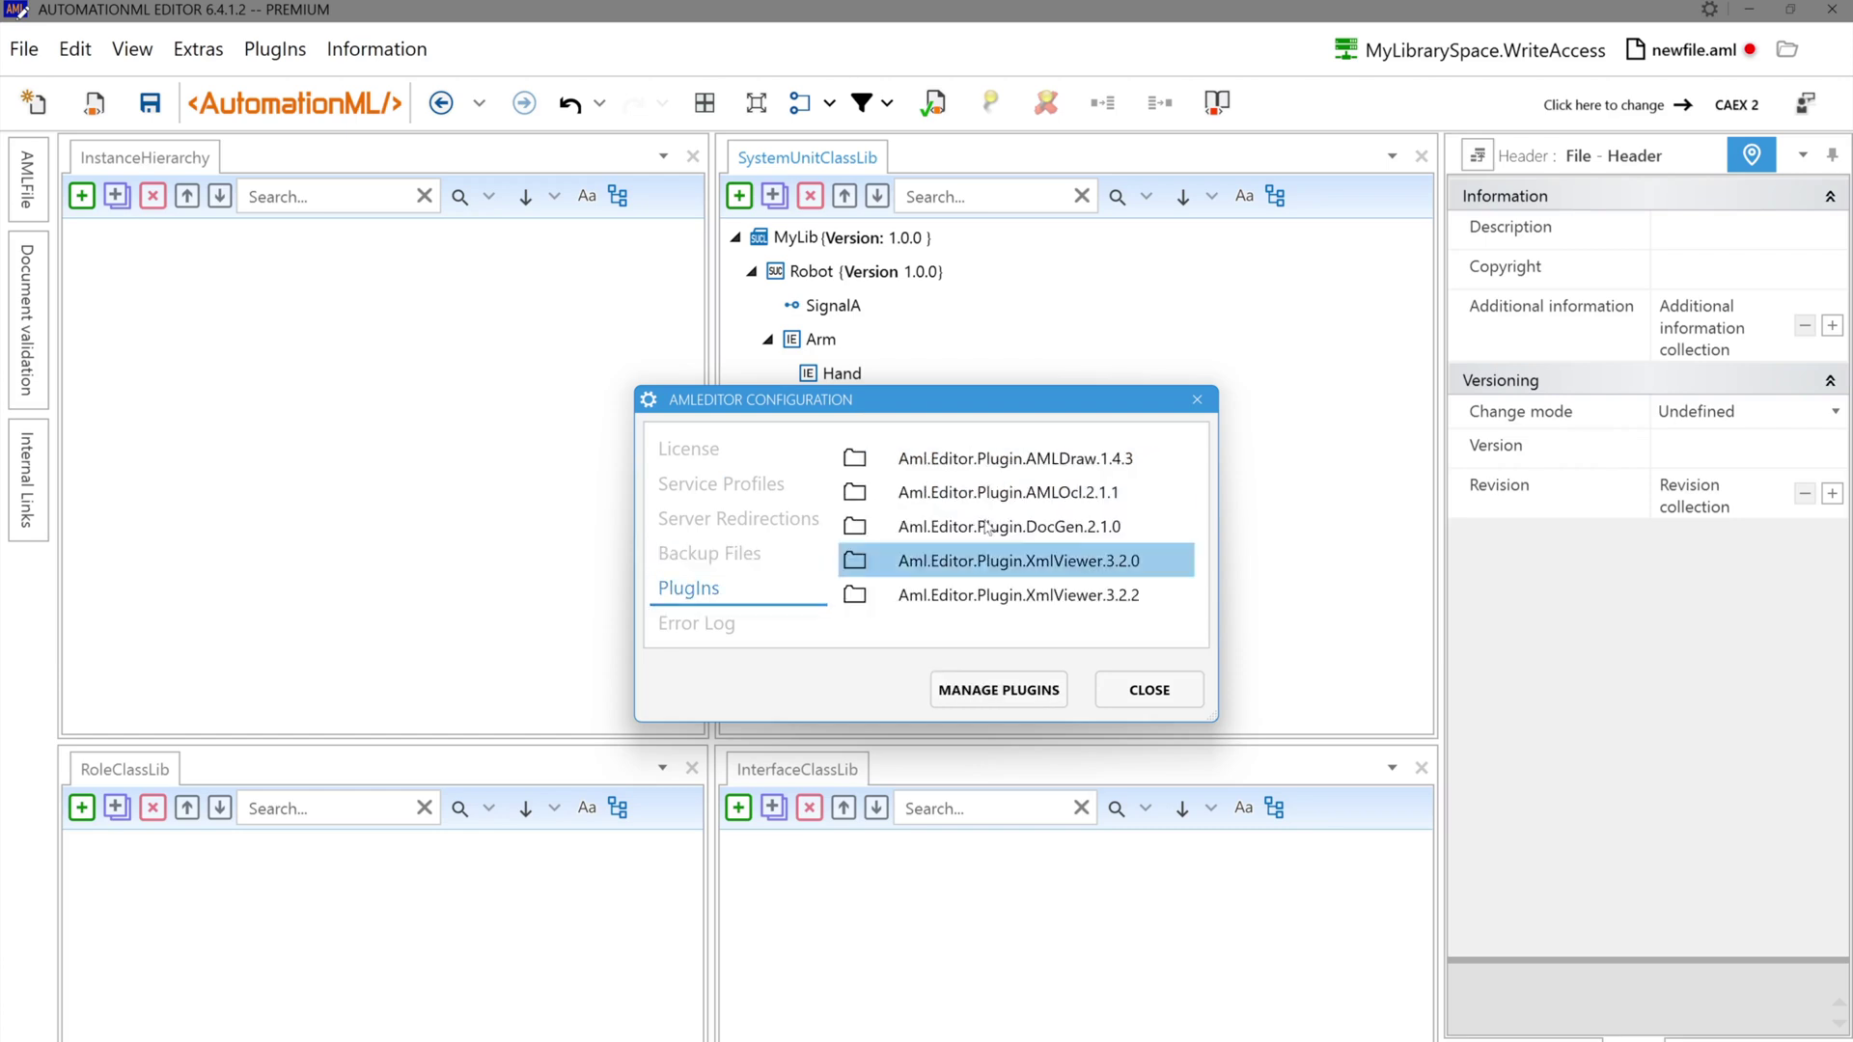
pyautogui.click(1025, 690)
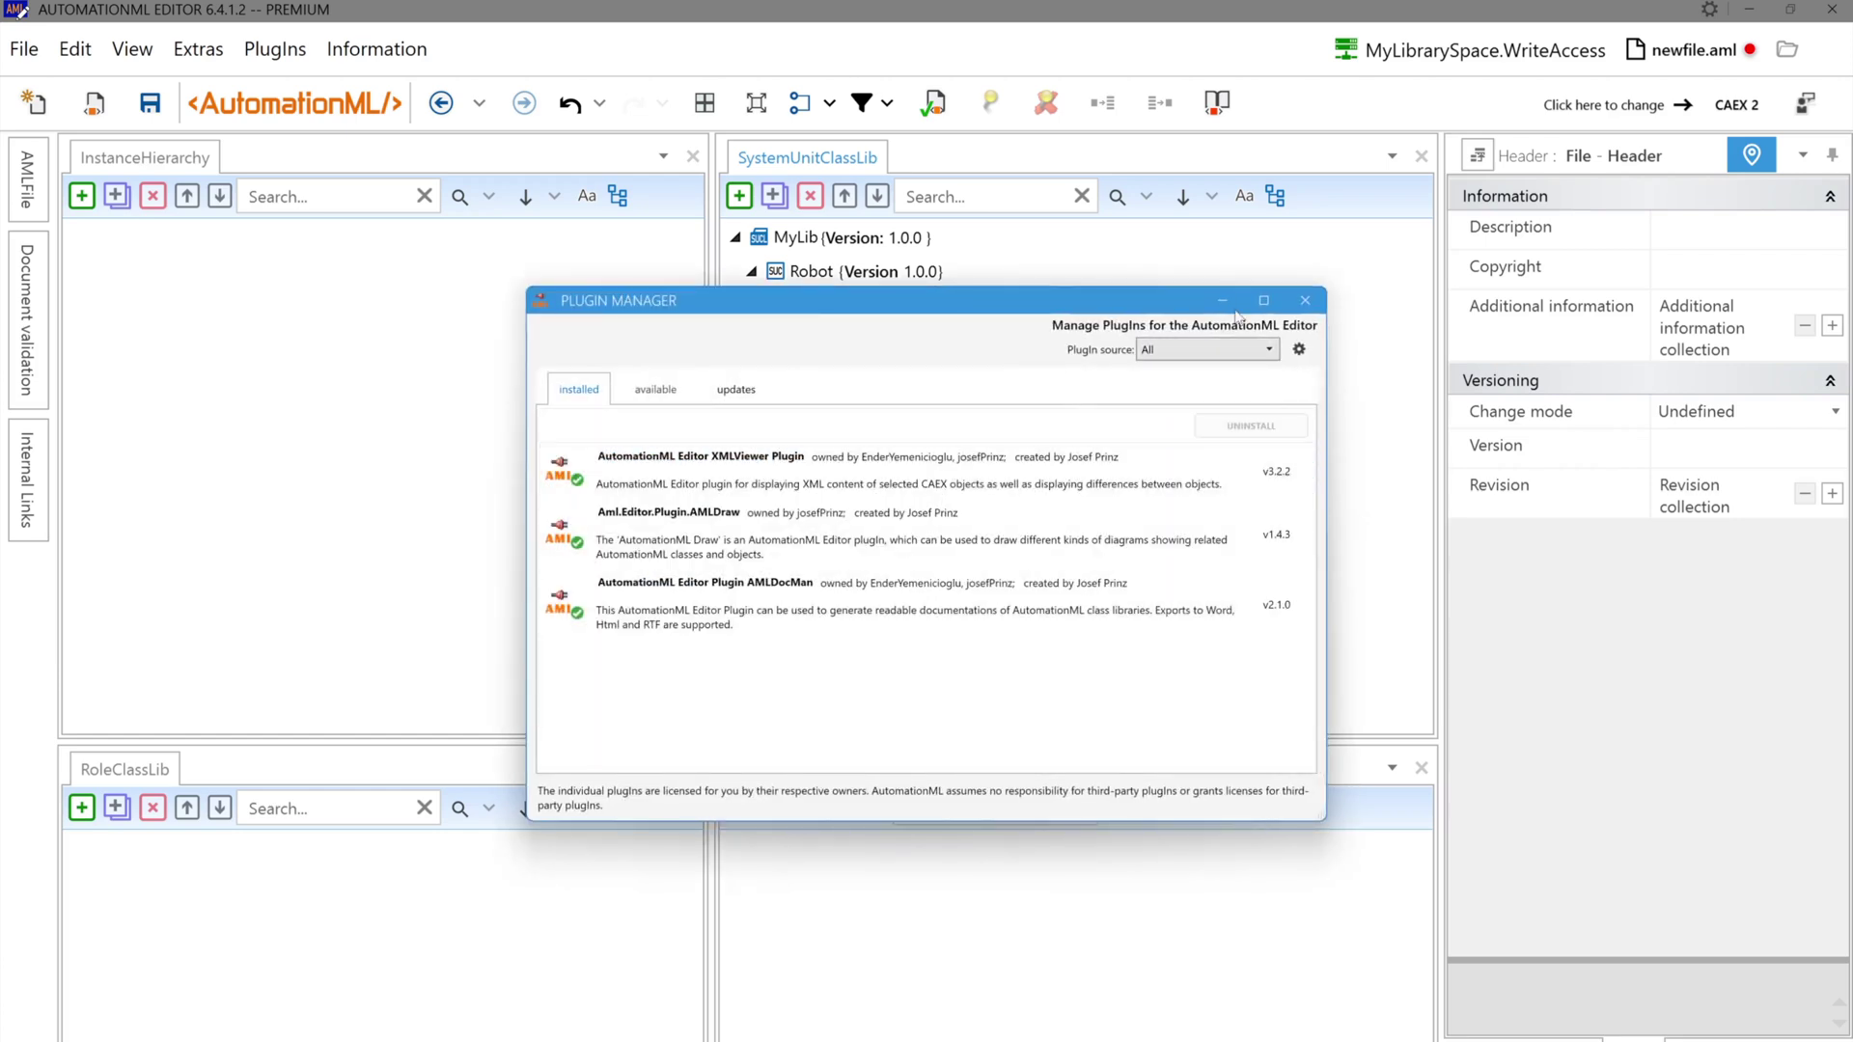
pyautogui.click(1305, 300)
# Open the error log folder, read through ErrorLog.txt to its latest entries and close the file
pyautogui.click(715, 626)
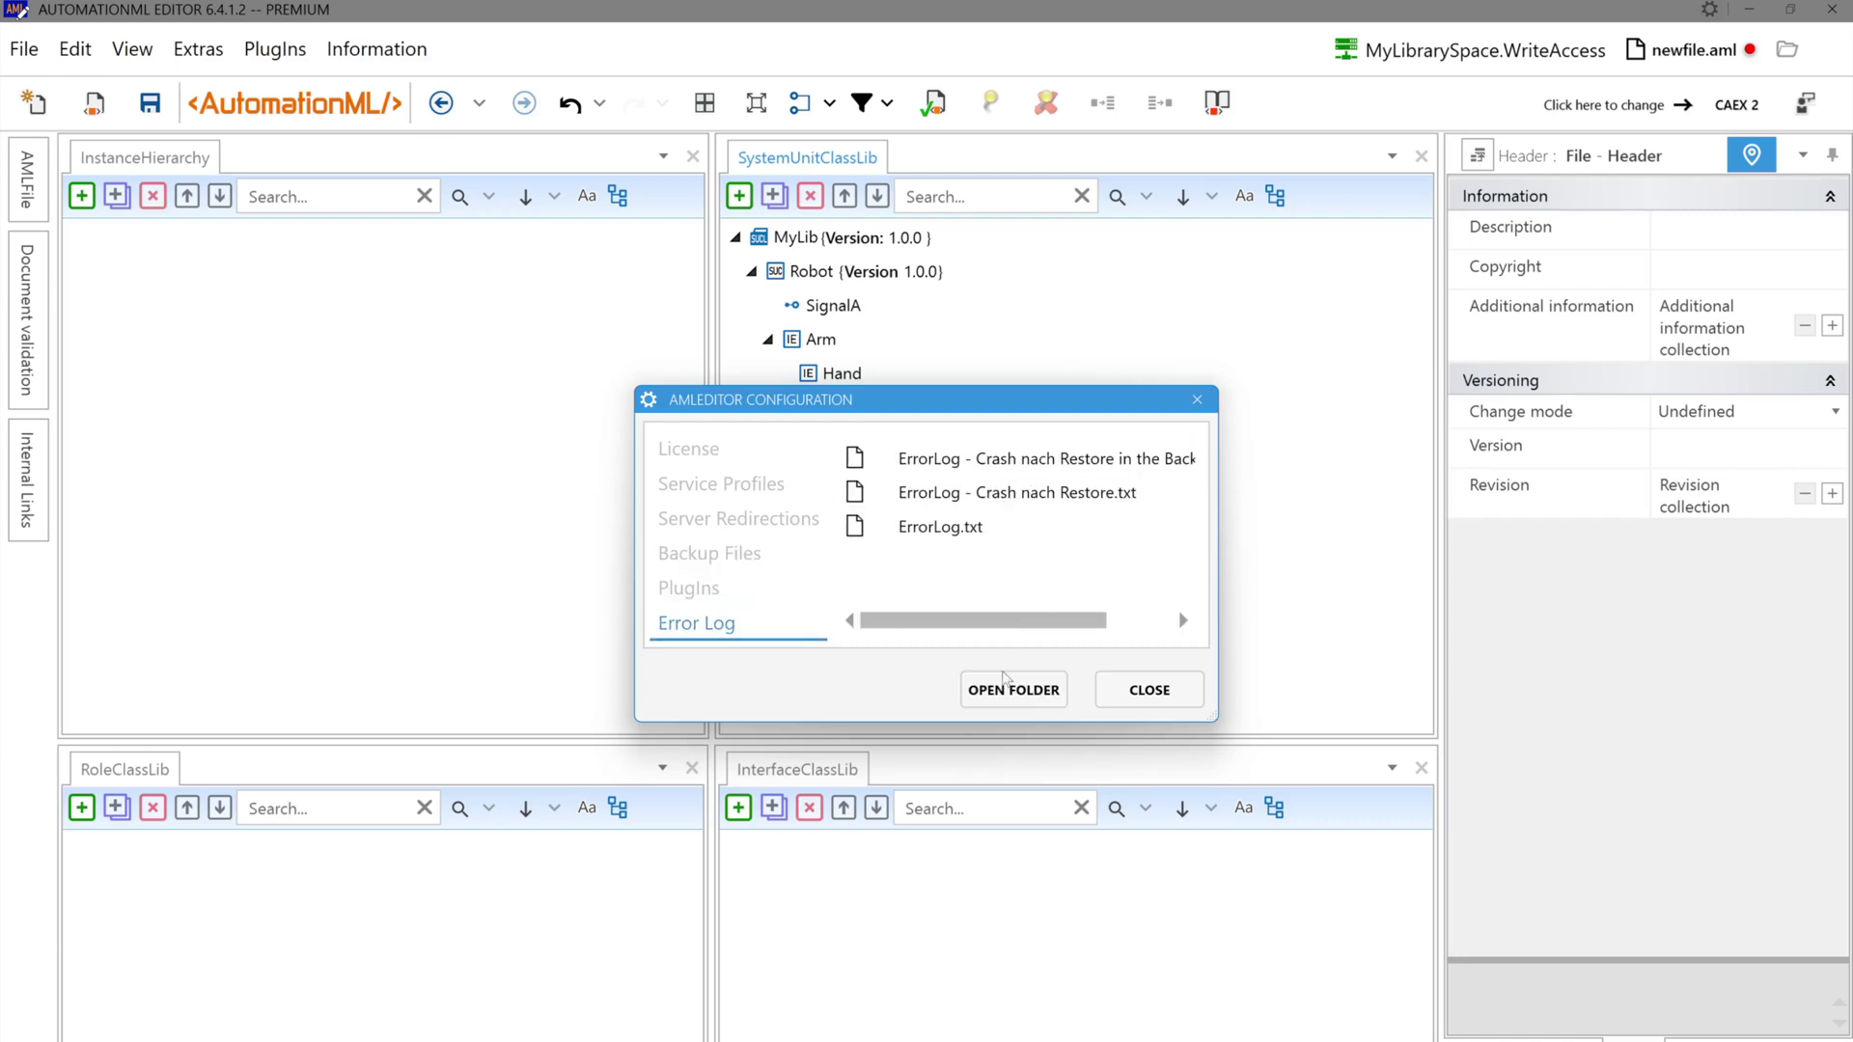
pyautogui.click(1025, 697)
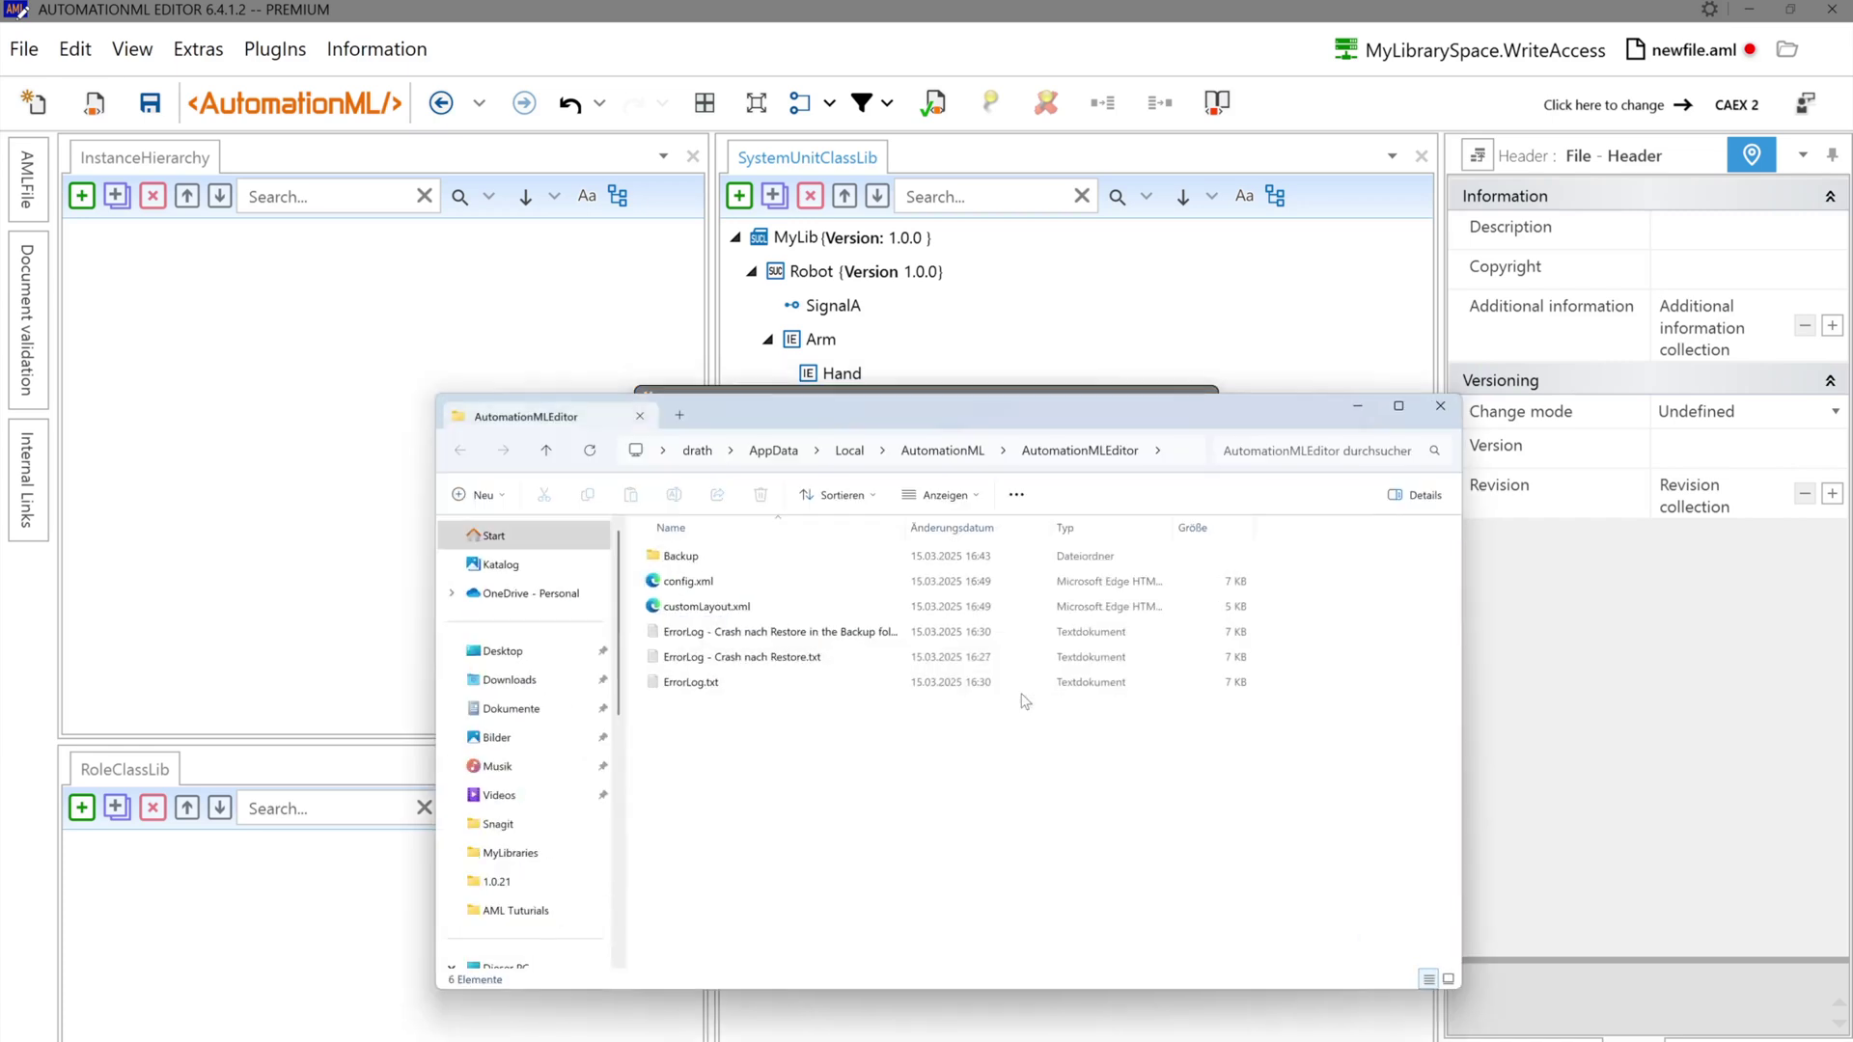
pyautogui.click(705, 685)
pyautogui.doubleClick(731, 691)
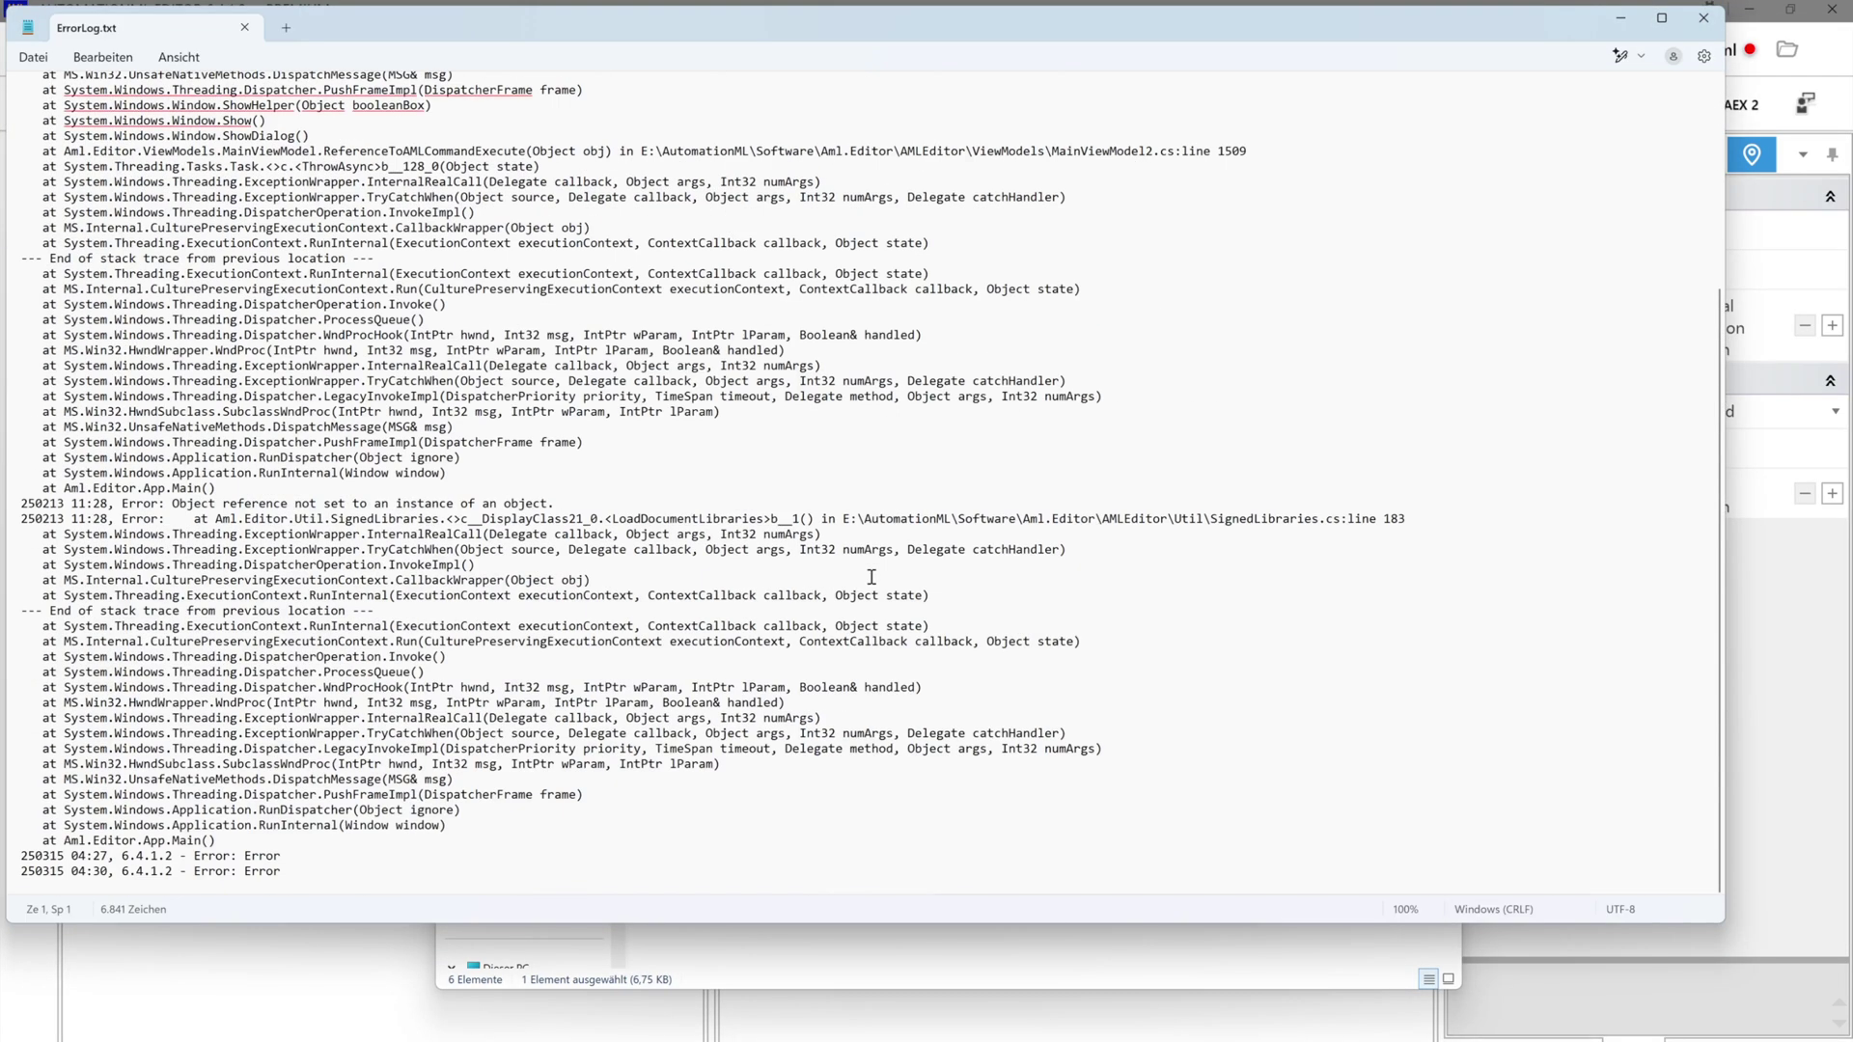
pyautogui.scroll(-7, 889, 618)
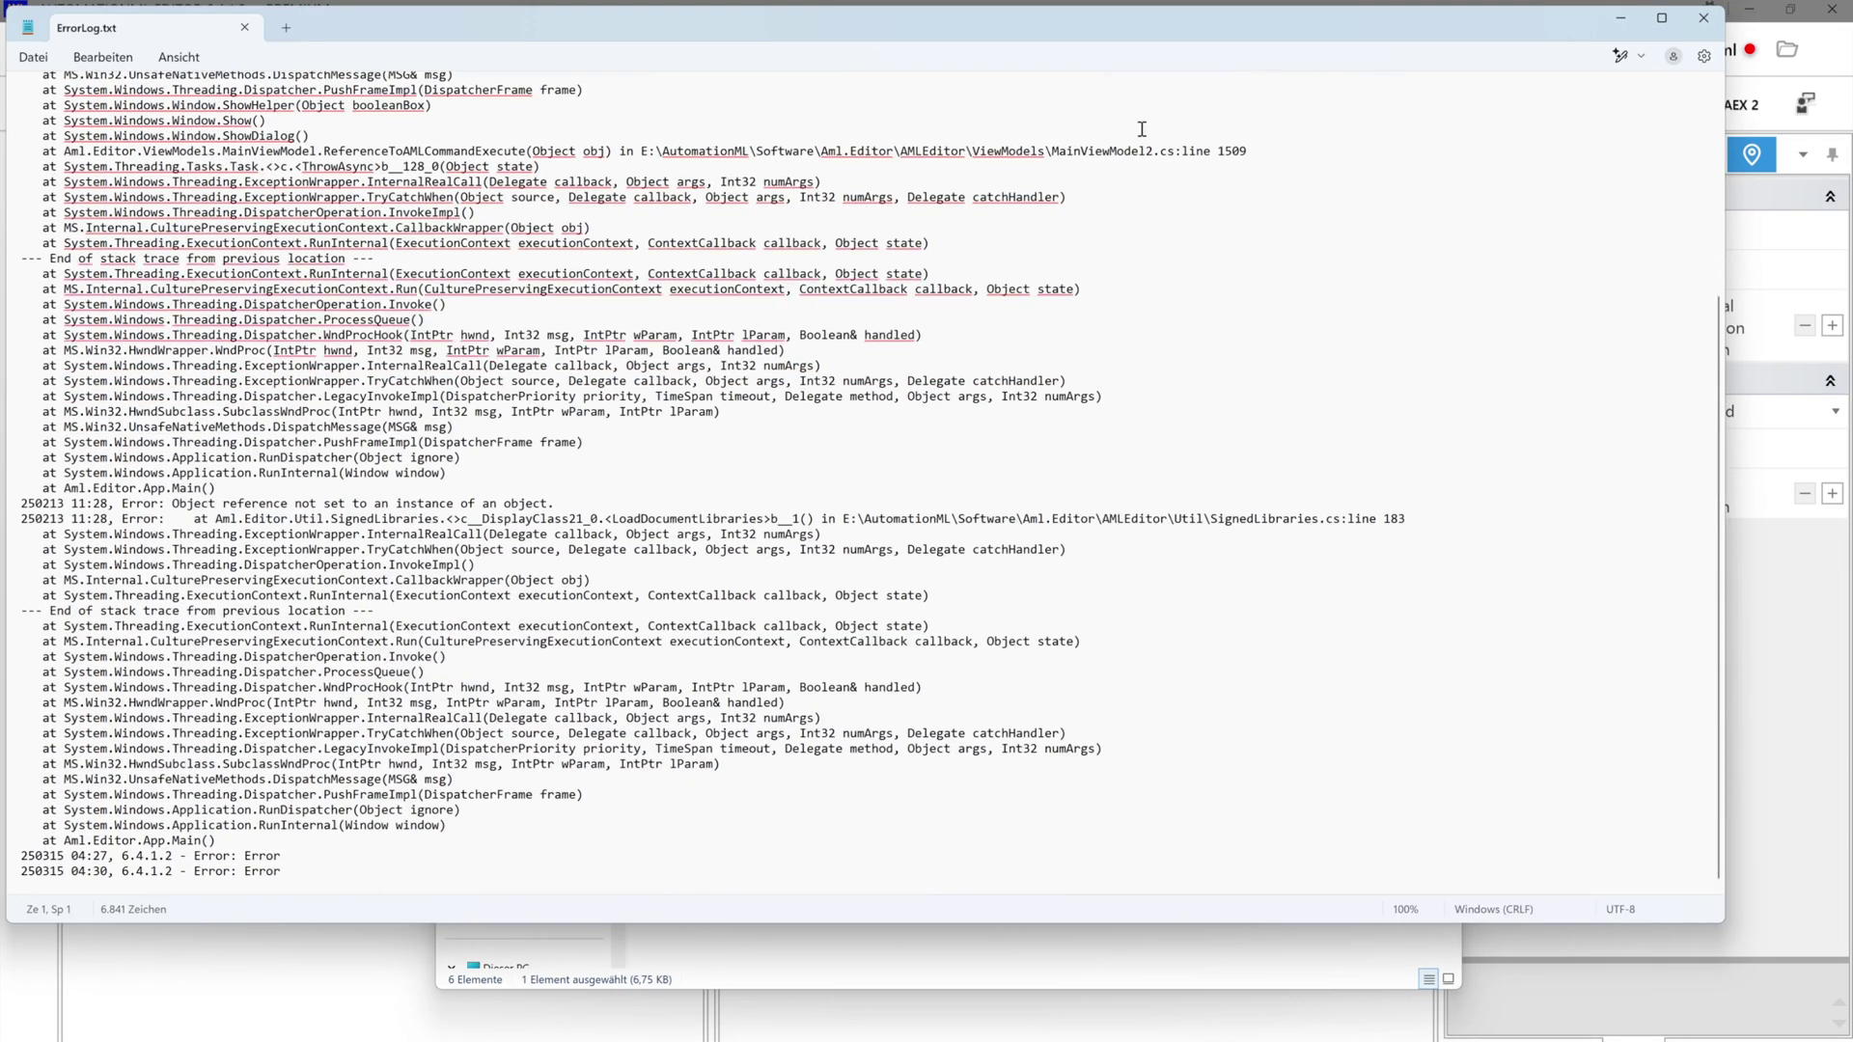
pyautogui.click(1704, 18)
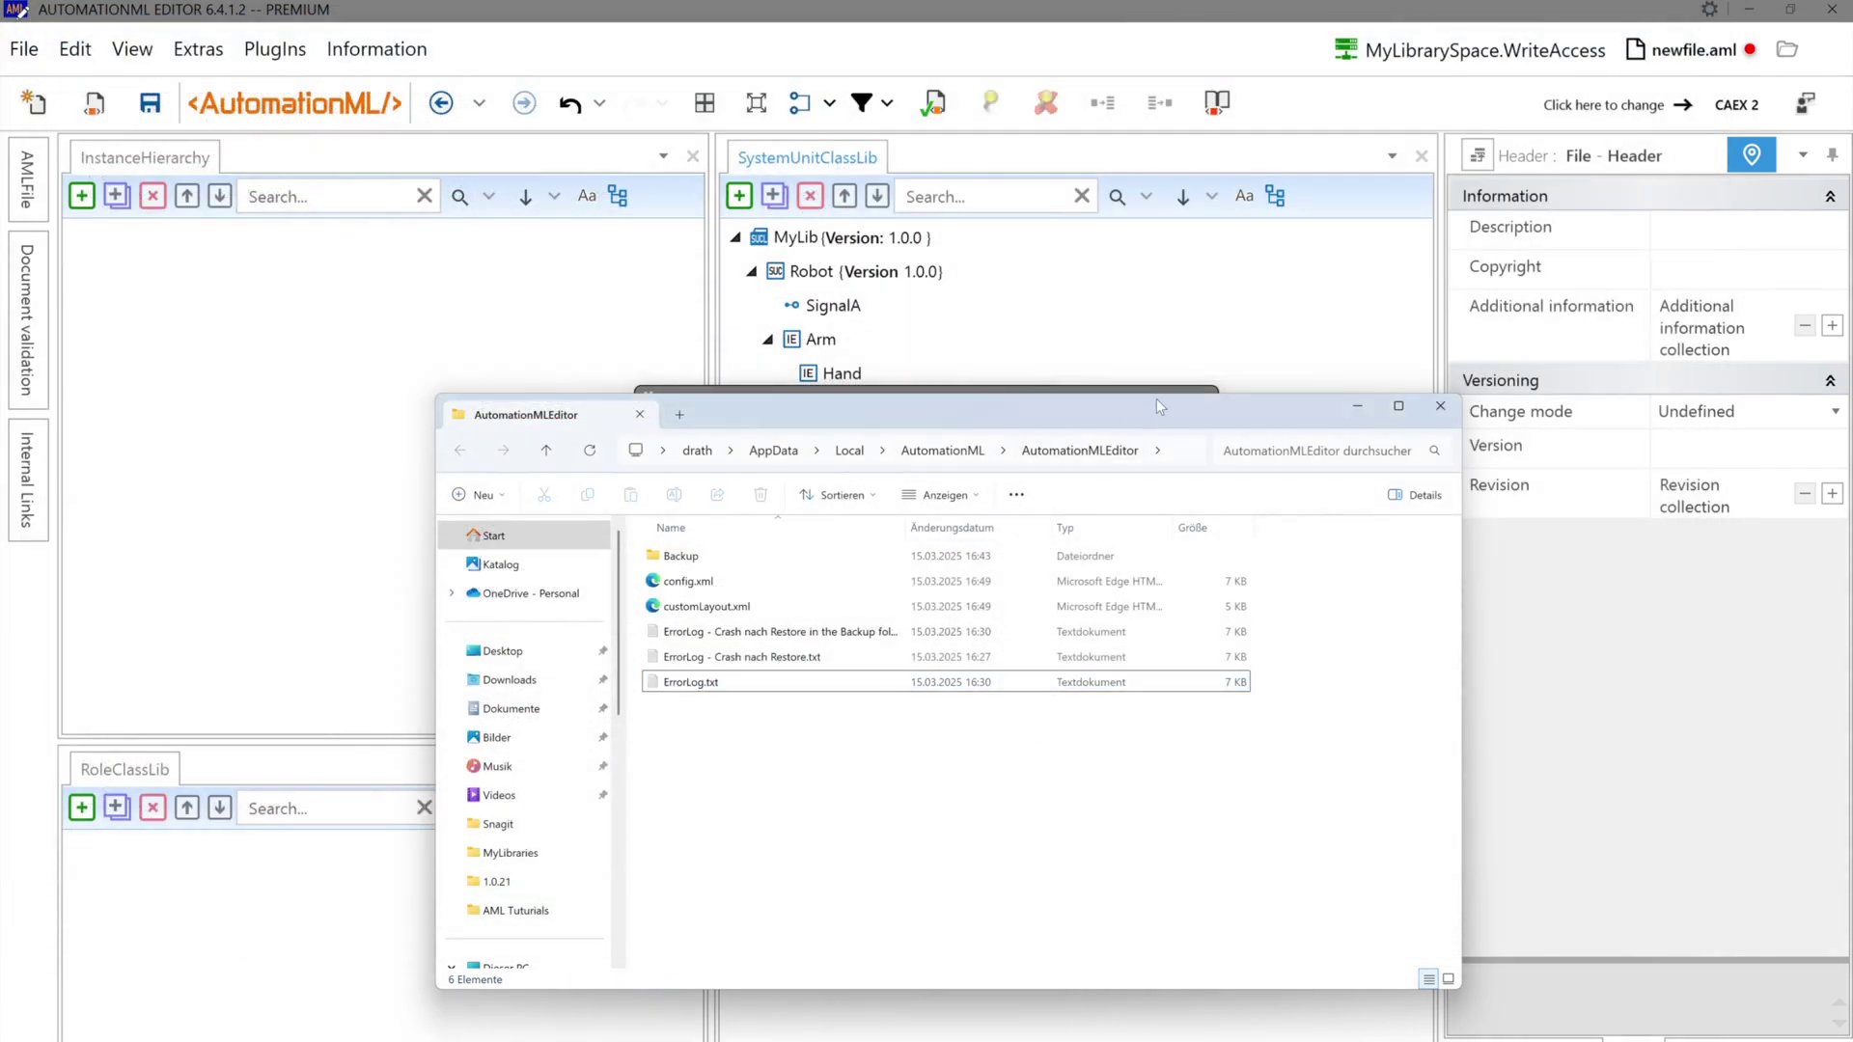
pyautogui.click(1150, 391)
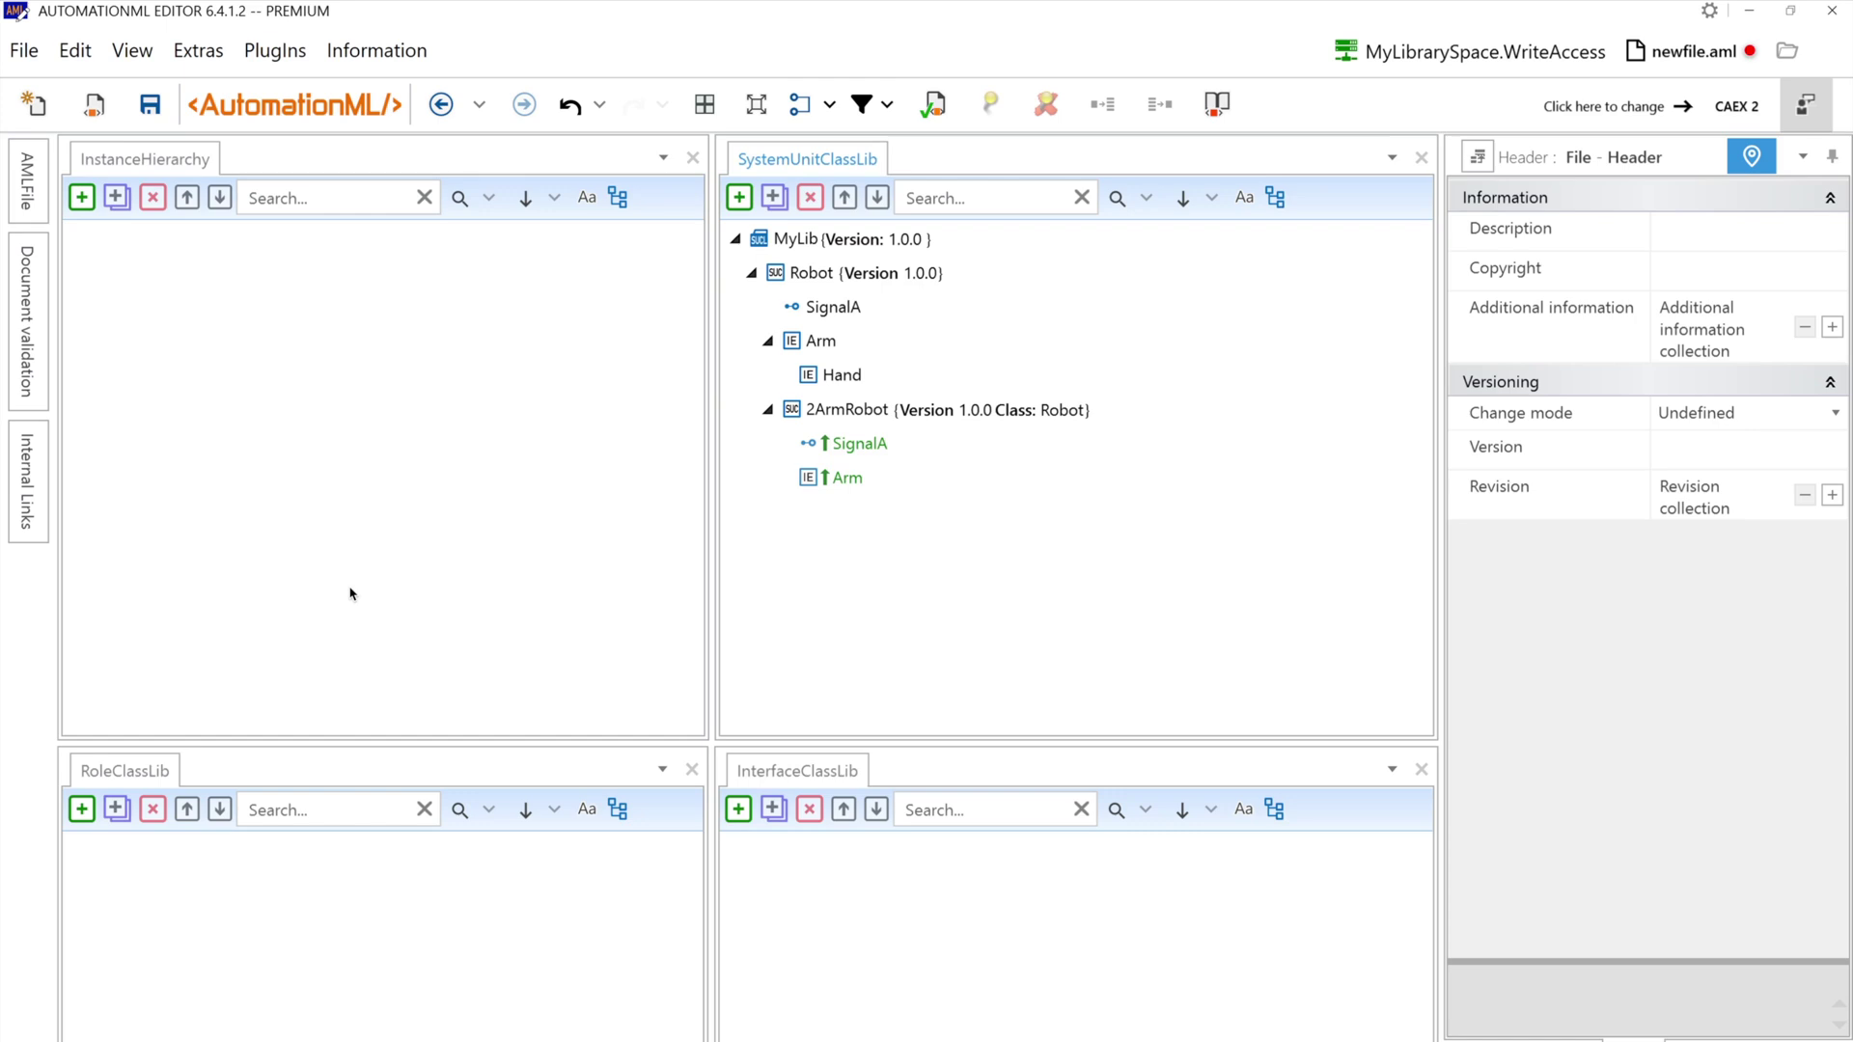
# Open the PlugIn Manager and review the installed plugins, available plugins and plugin updates
pyautogui.click(276, 53)
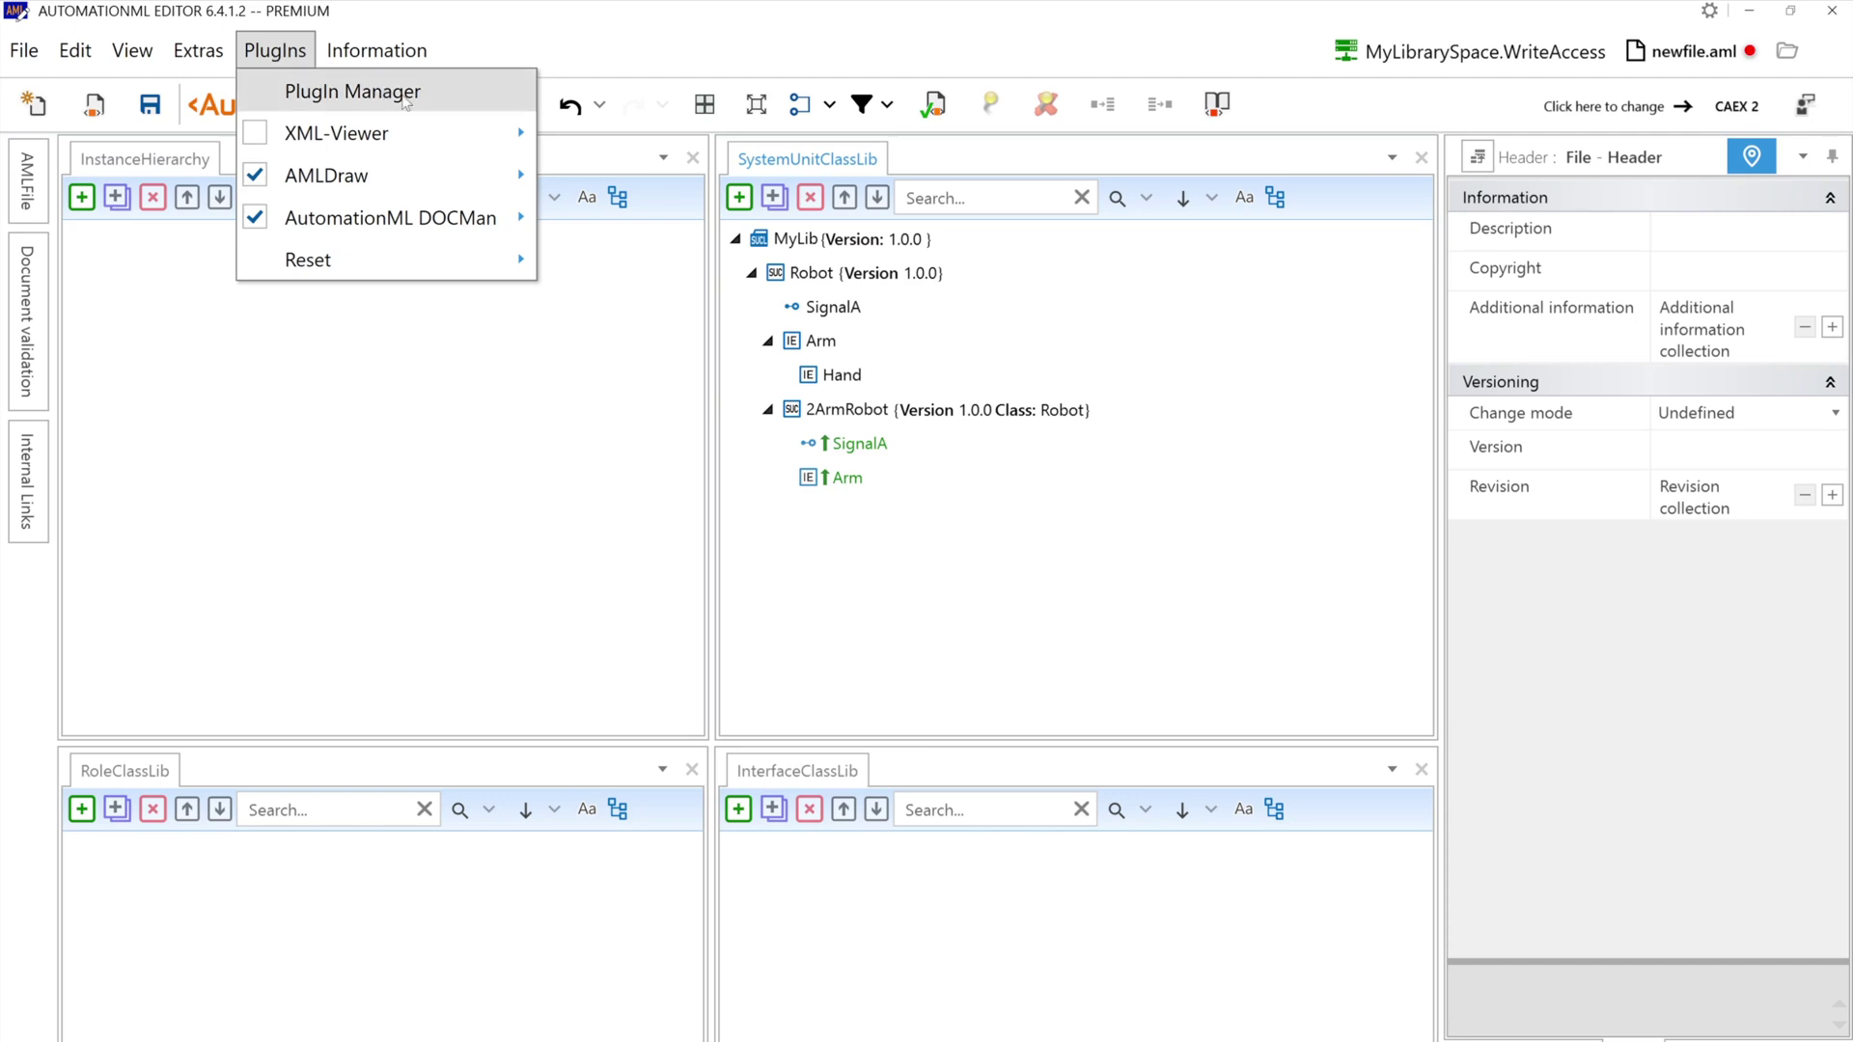
pyautogui.click(352, 92)
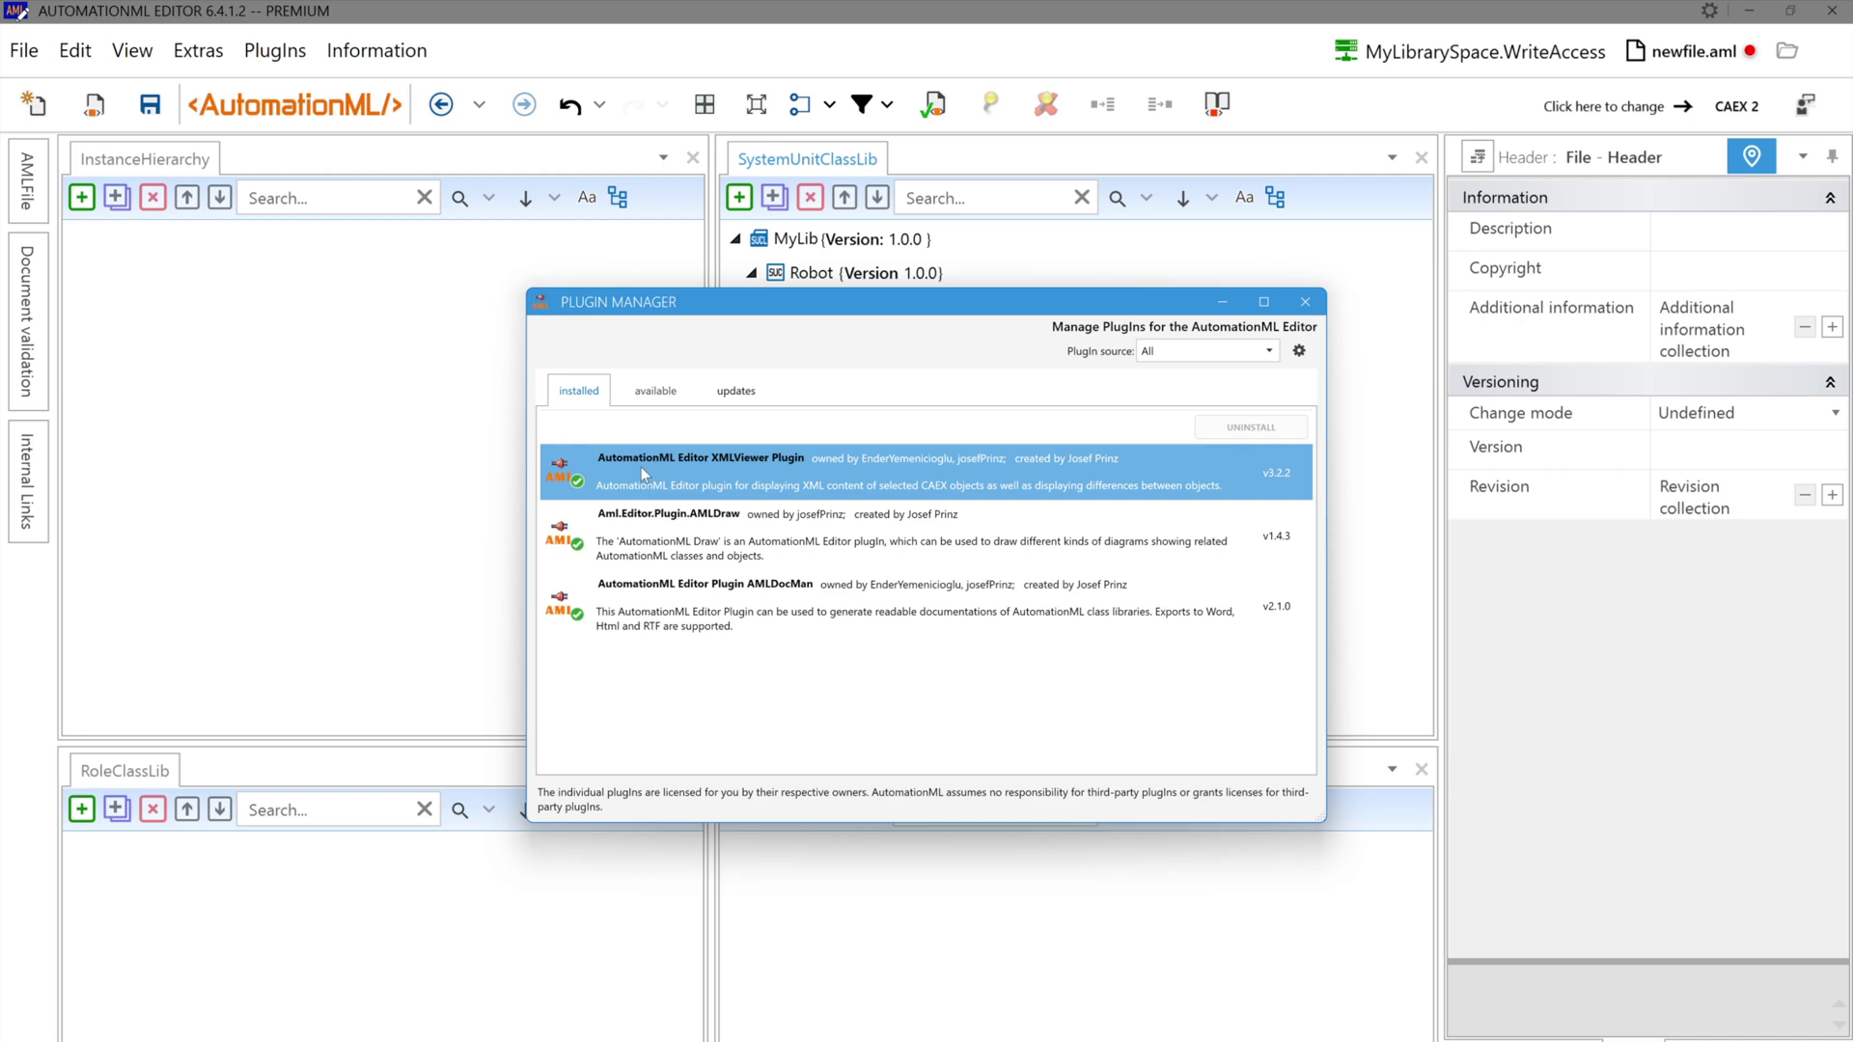
pyautogui.click(664, 402)
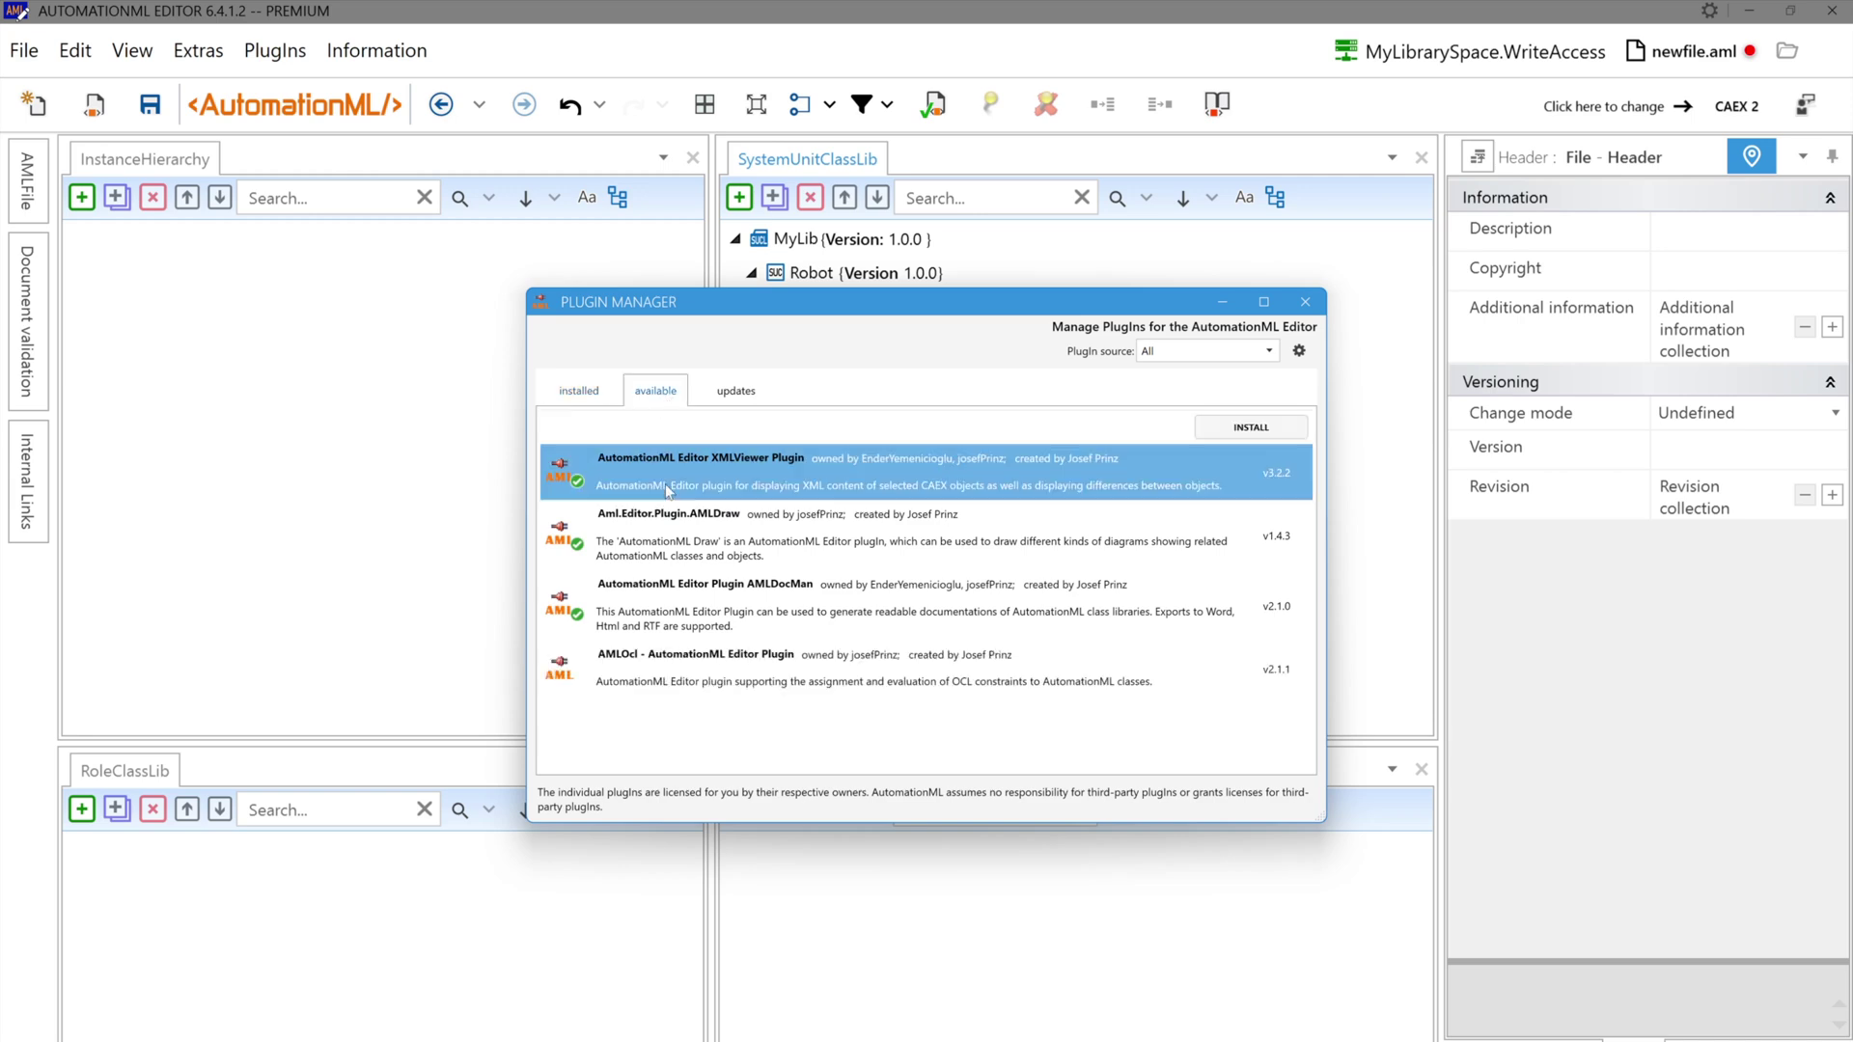
pyautogui.click(745, 396)
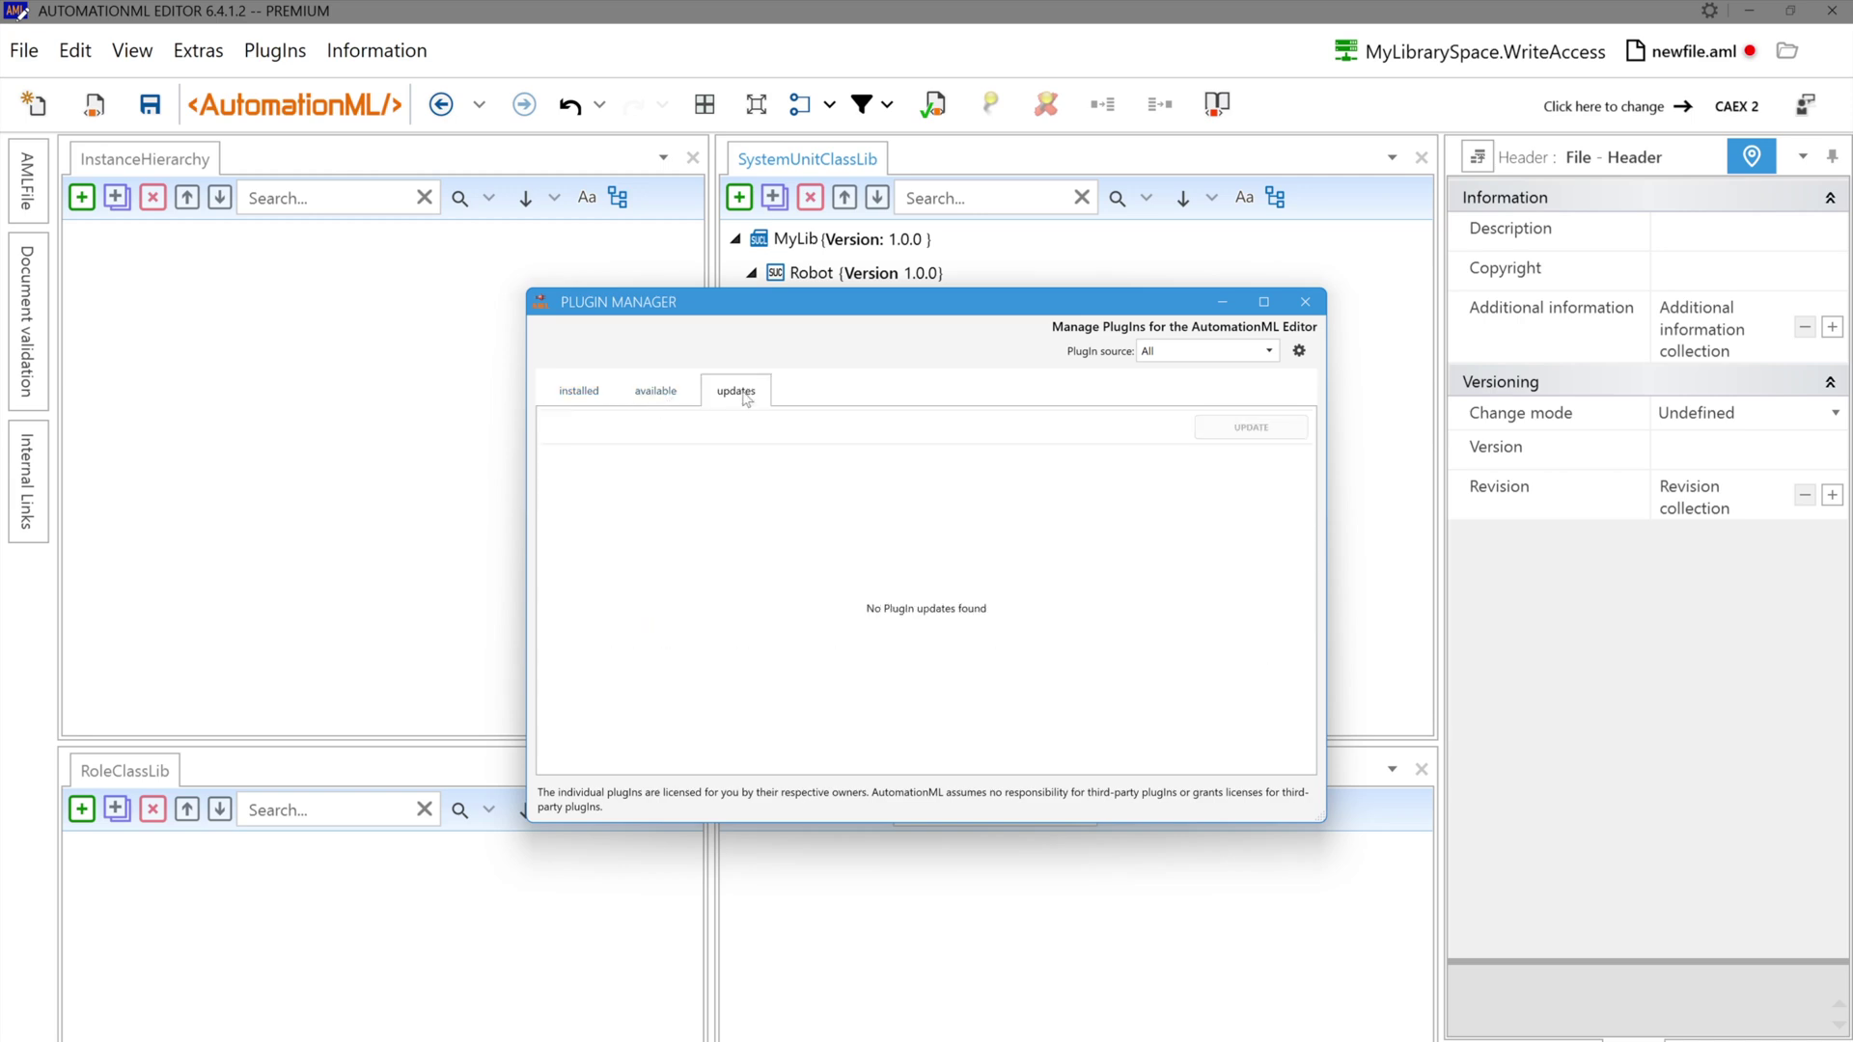
# Check the install or uninstall option for the available XMLViewer and AMLOcl plugins, and close the plugin manager
pyautogui.click(677, 400)
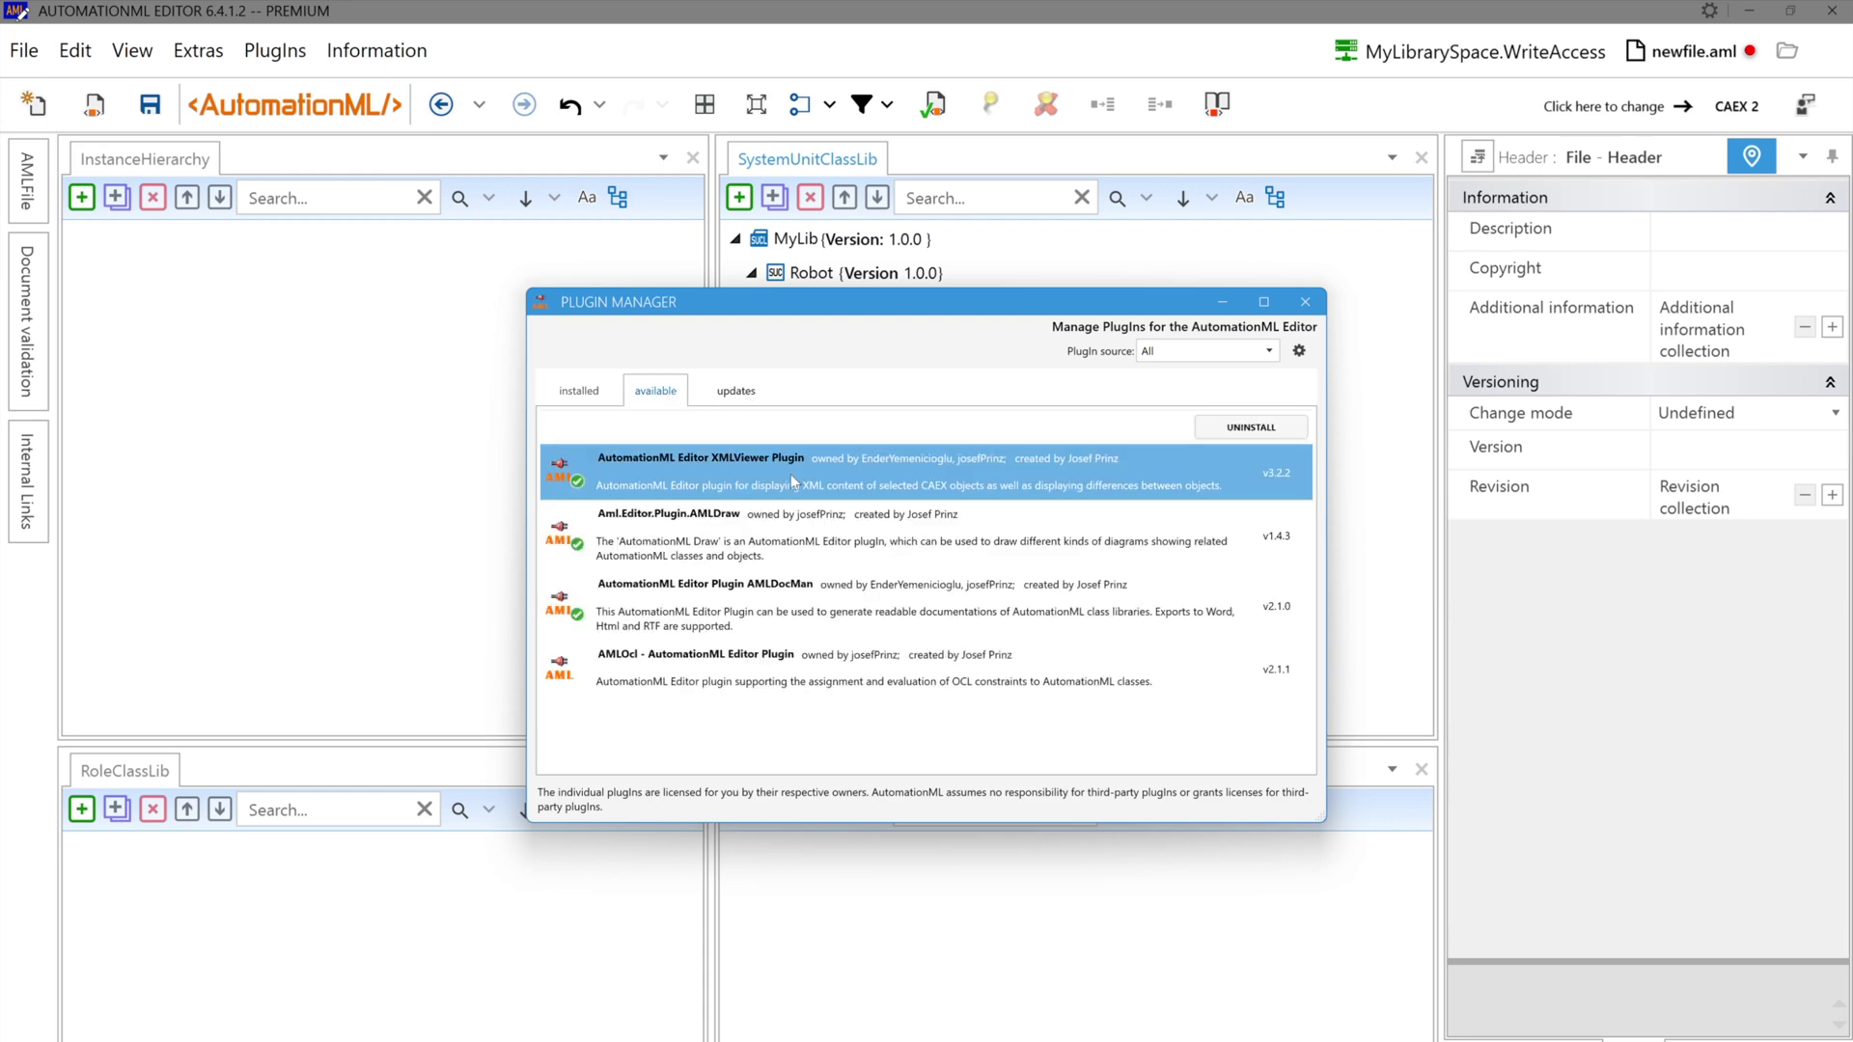
pyautogui.keyDown('ctrl'); pyautogui.click(1147, 550); pyautogui.keyUp('ctrl')
pyautogui.click(1140, 653)
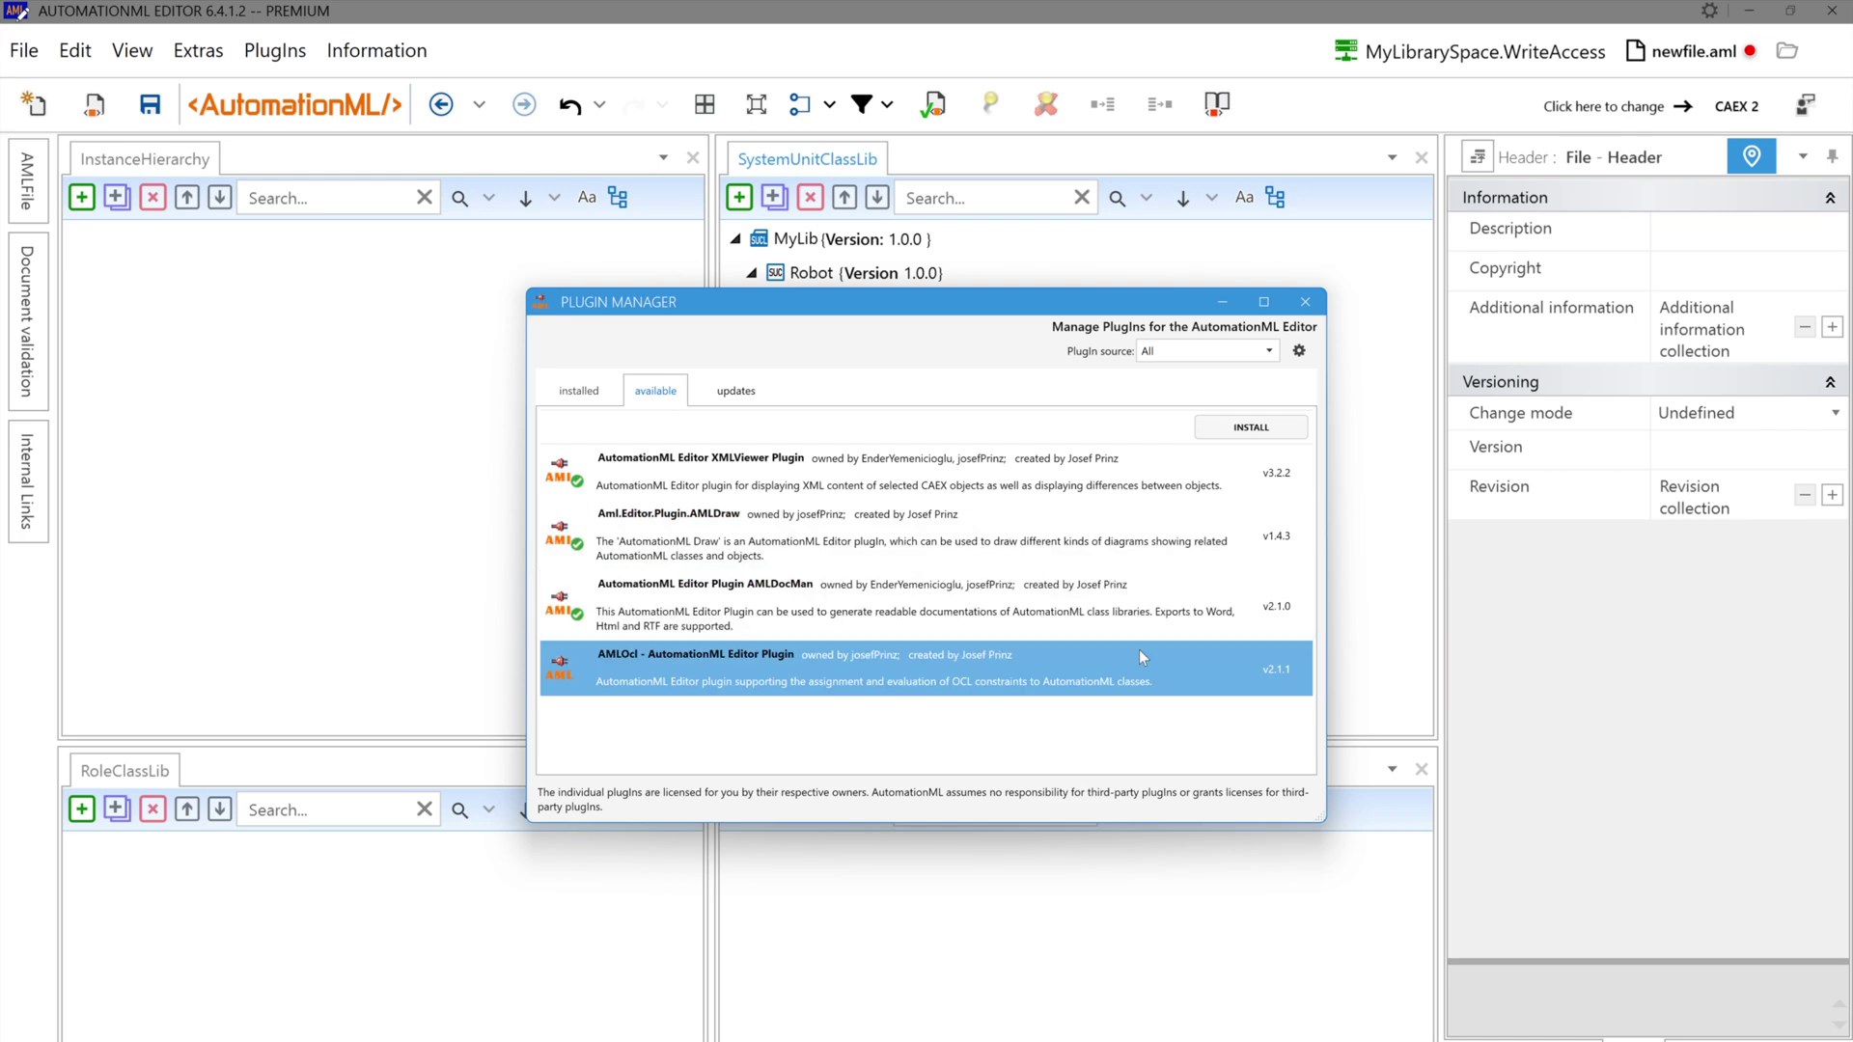
pyautogui.click(1095, 480)
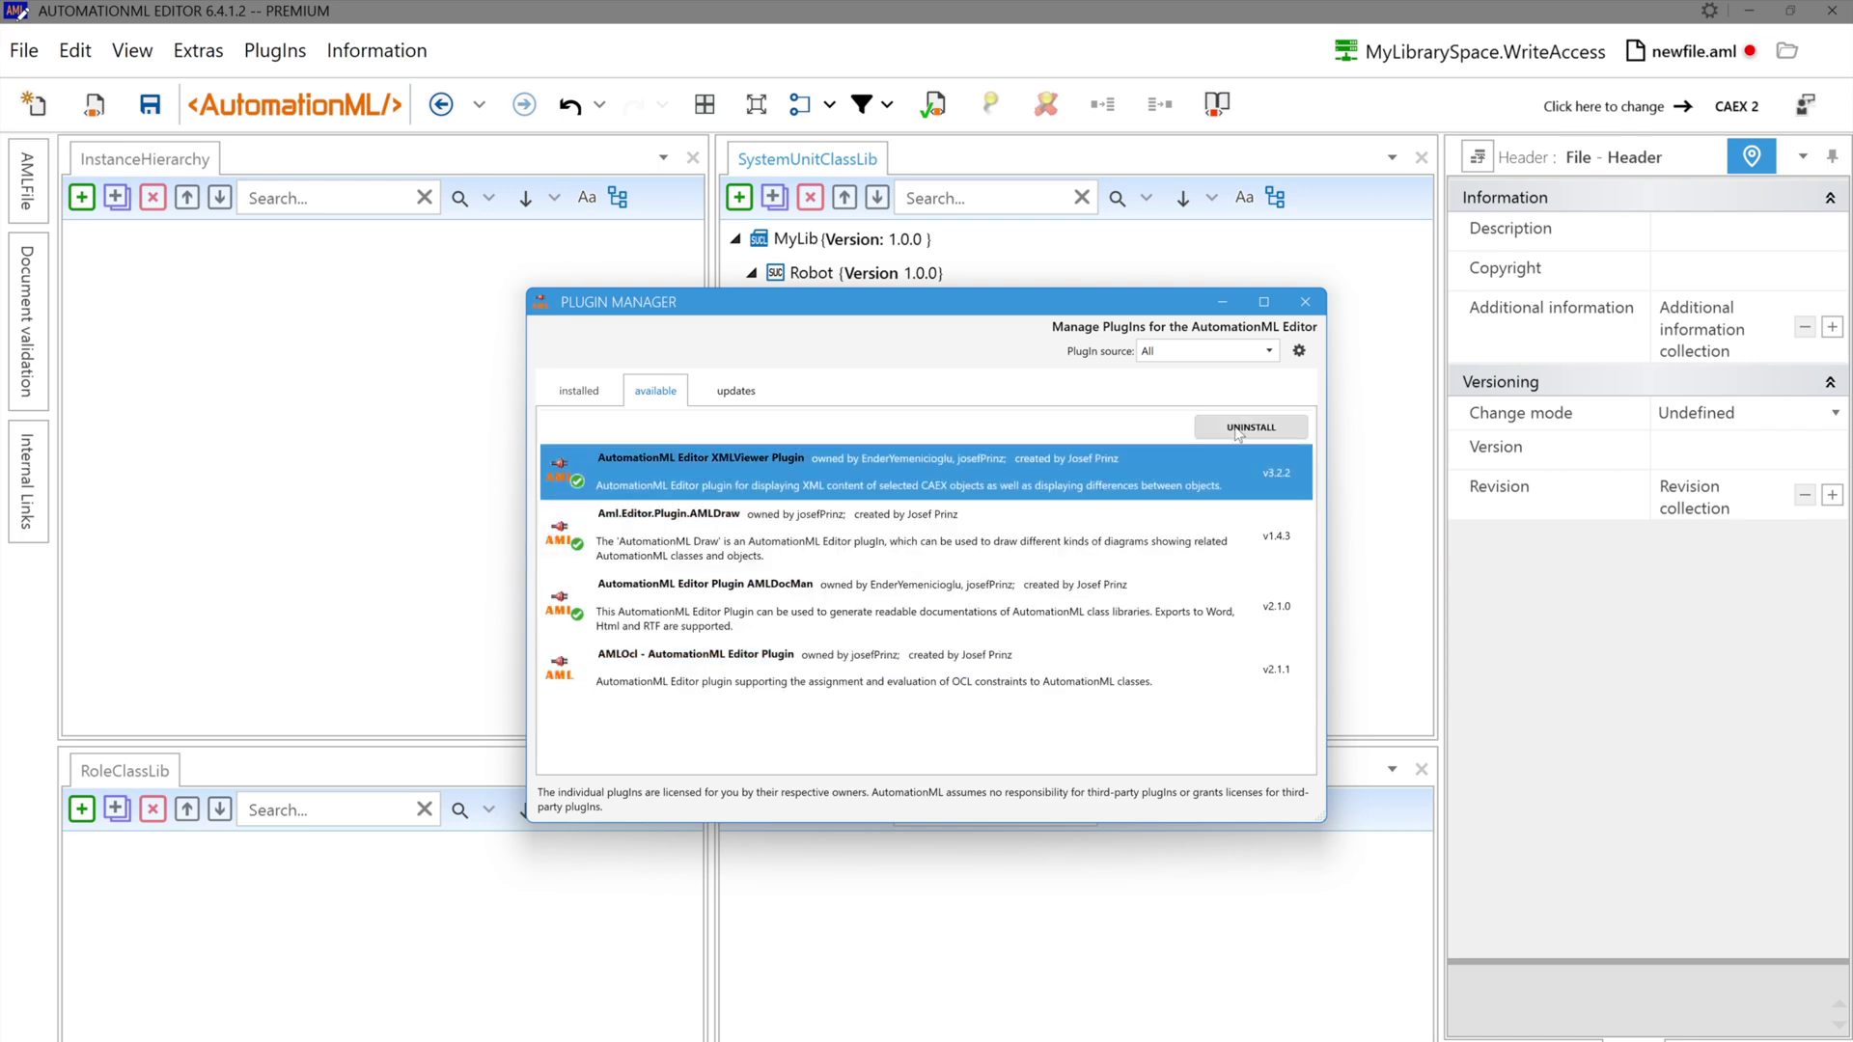
pyautogui.click(578, 392)
pyautogui.press('Escape')
# Activate the XML-Viewer plugin and widen its docked pane
pyautogui.click(274, 51)
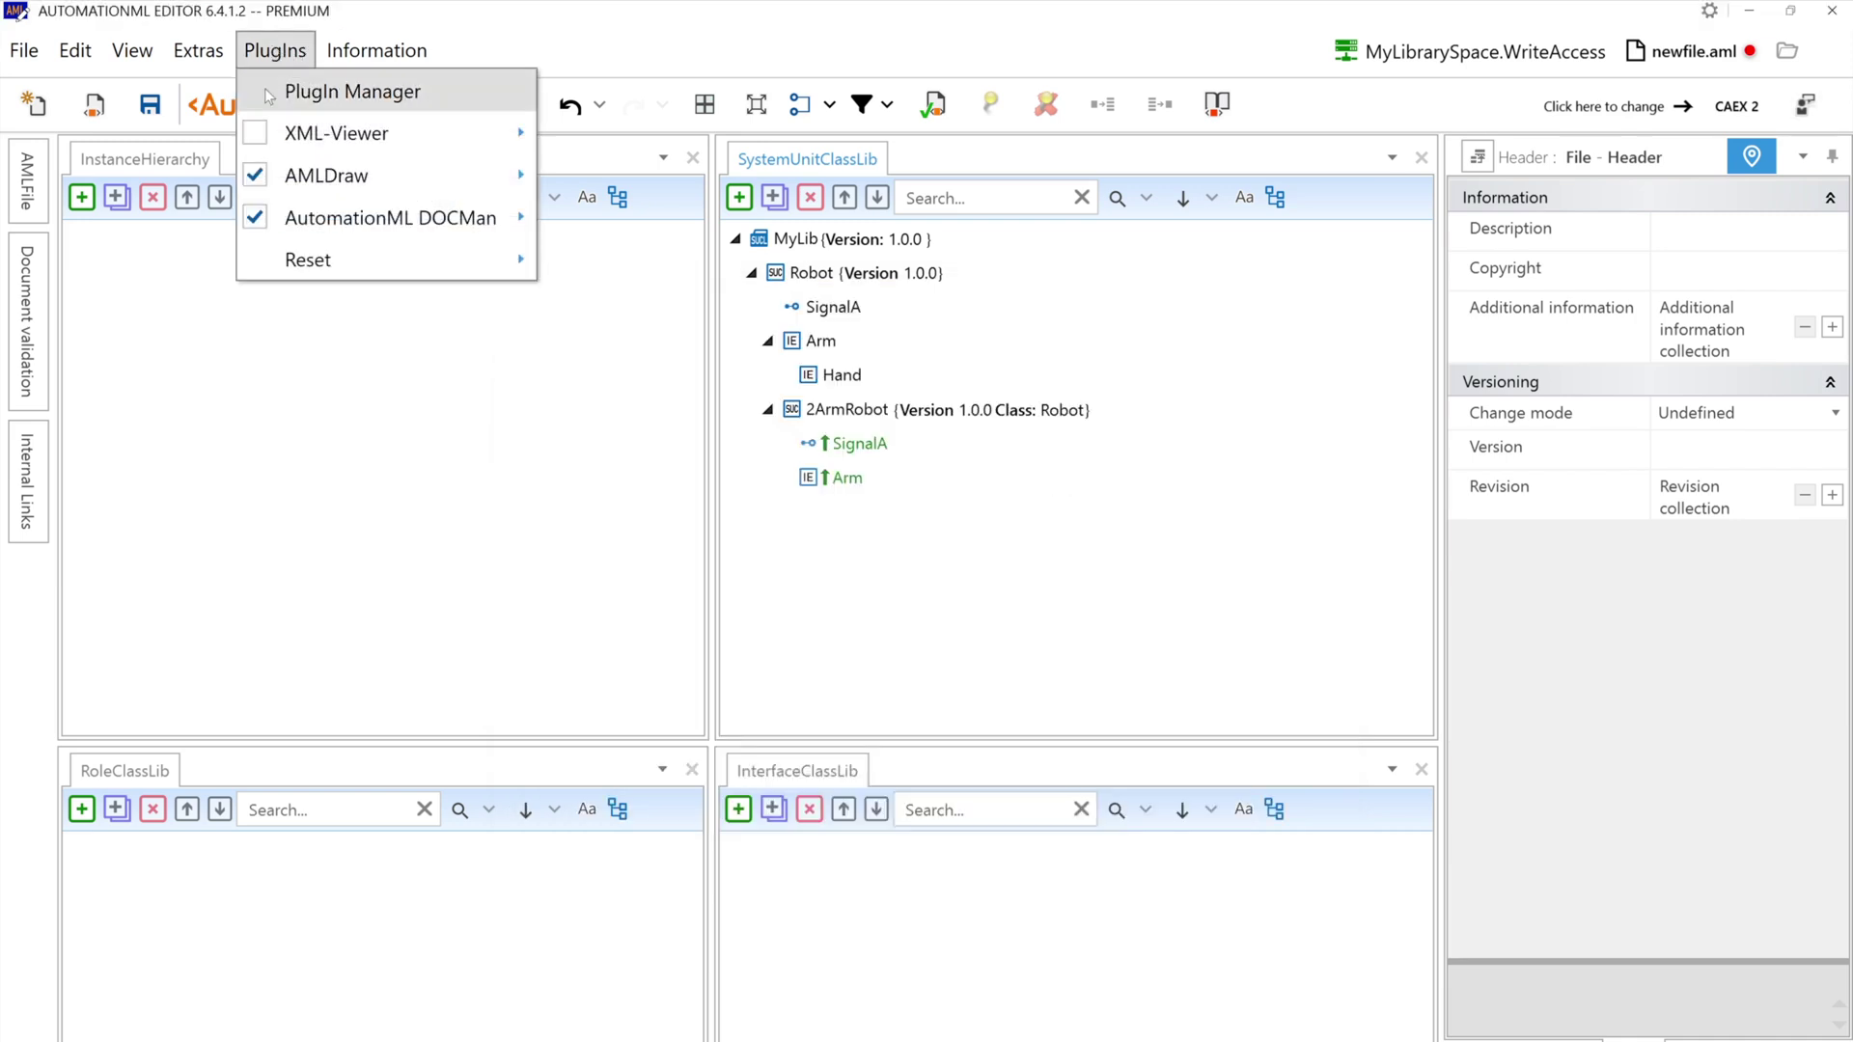
pyautogui.moveTo(453, 133)
pyautogui.click(576, 131)
pyautogui.moveTo(1440, 309); pyautogui.dragTo(1152, 322)
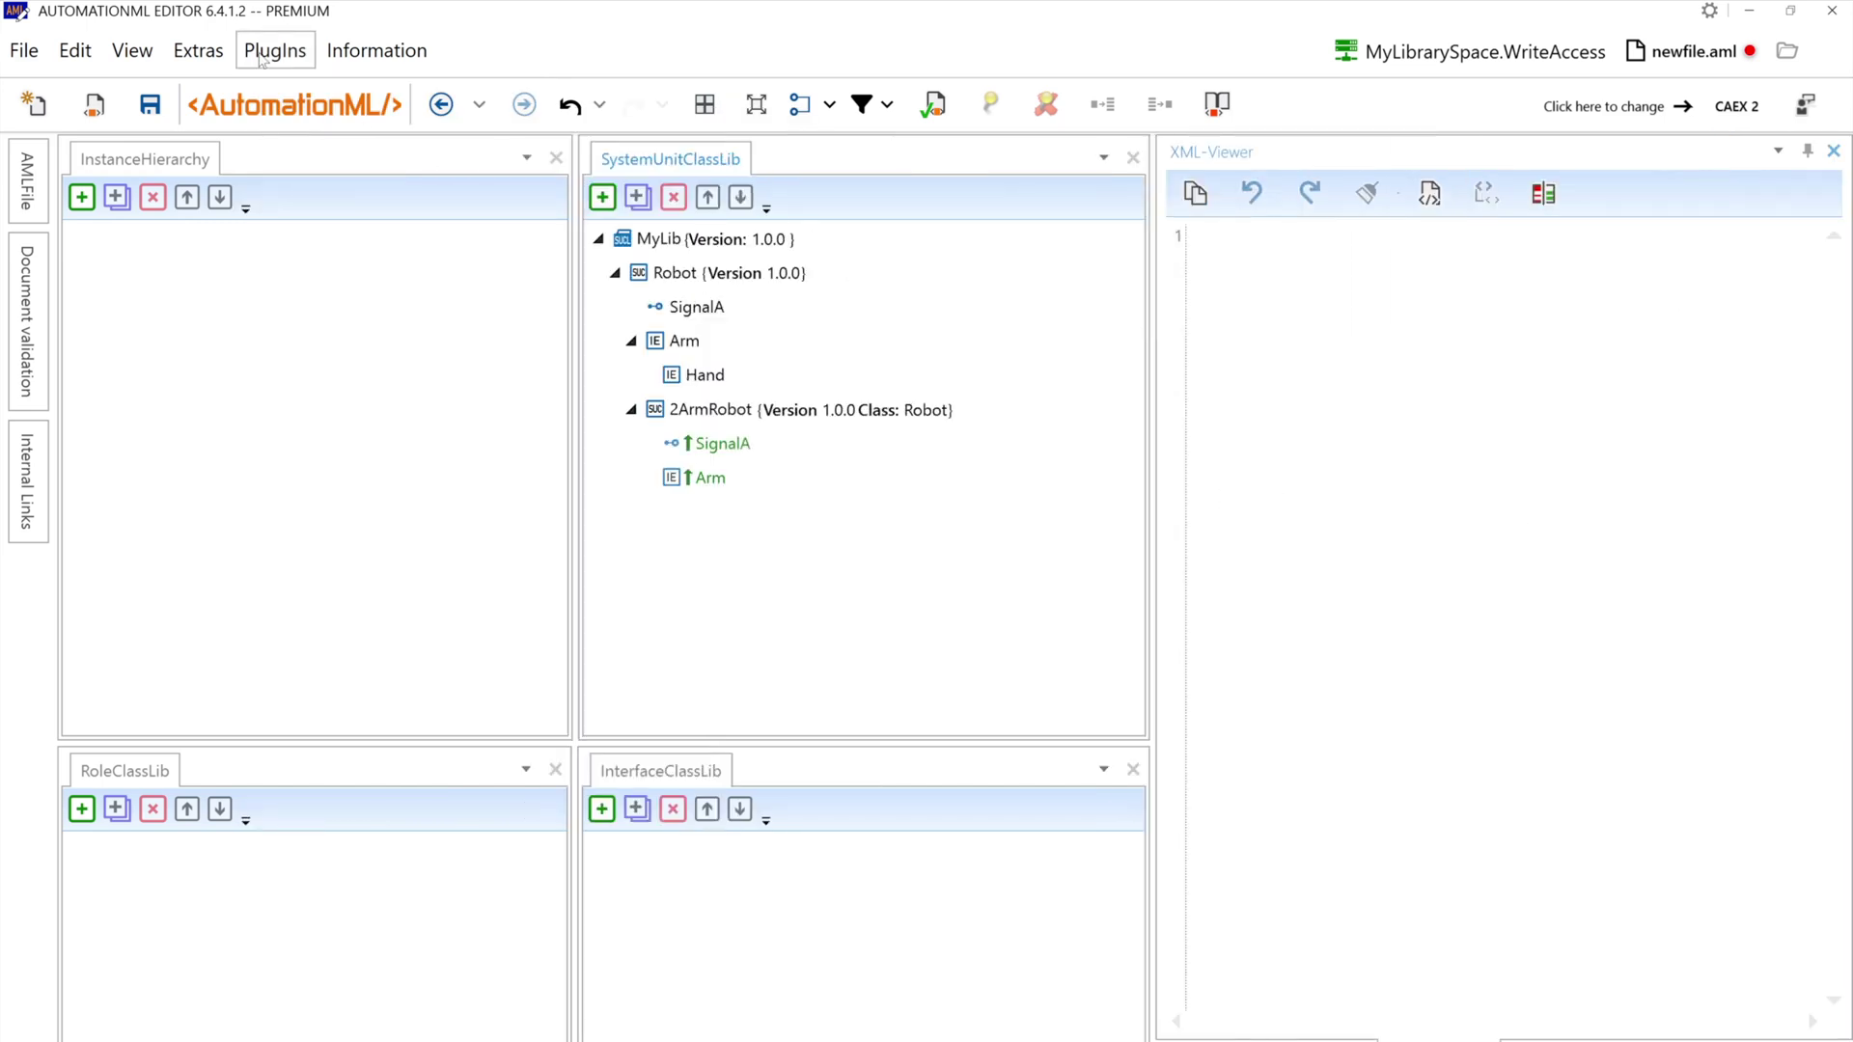
# Activate the AutomationML DOCMan plugin and widen its document pane
pyautogui.click(294, 56)
pyautogui.moveTo(359, 226)
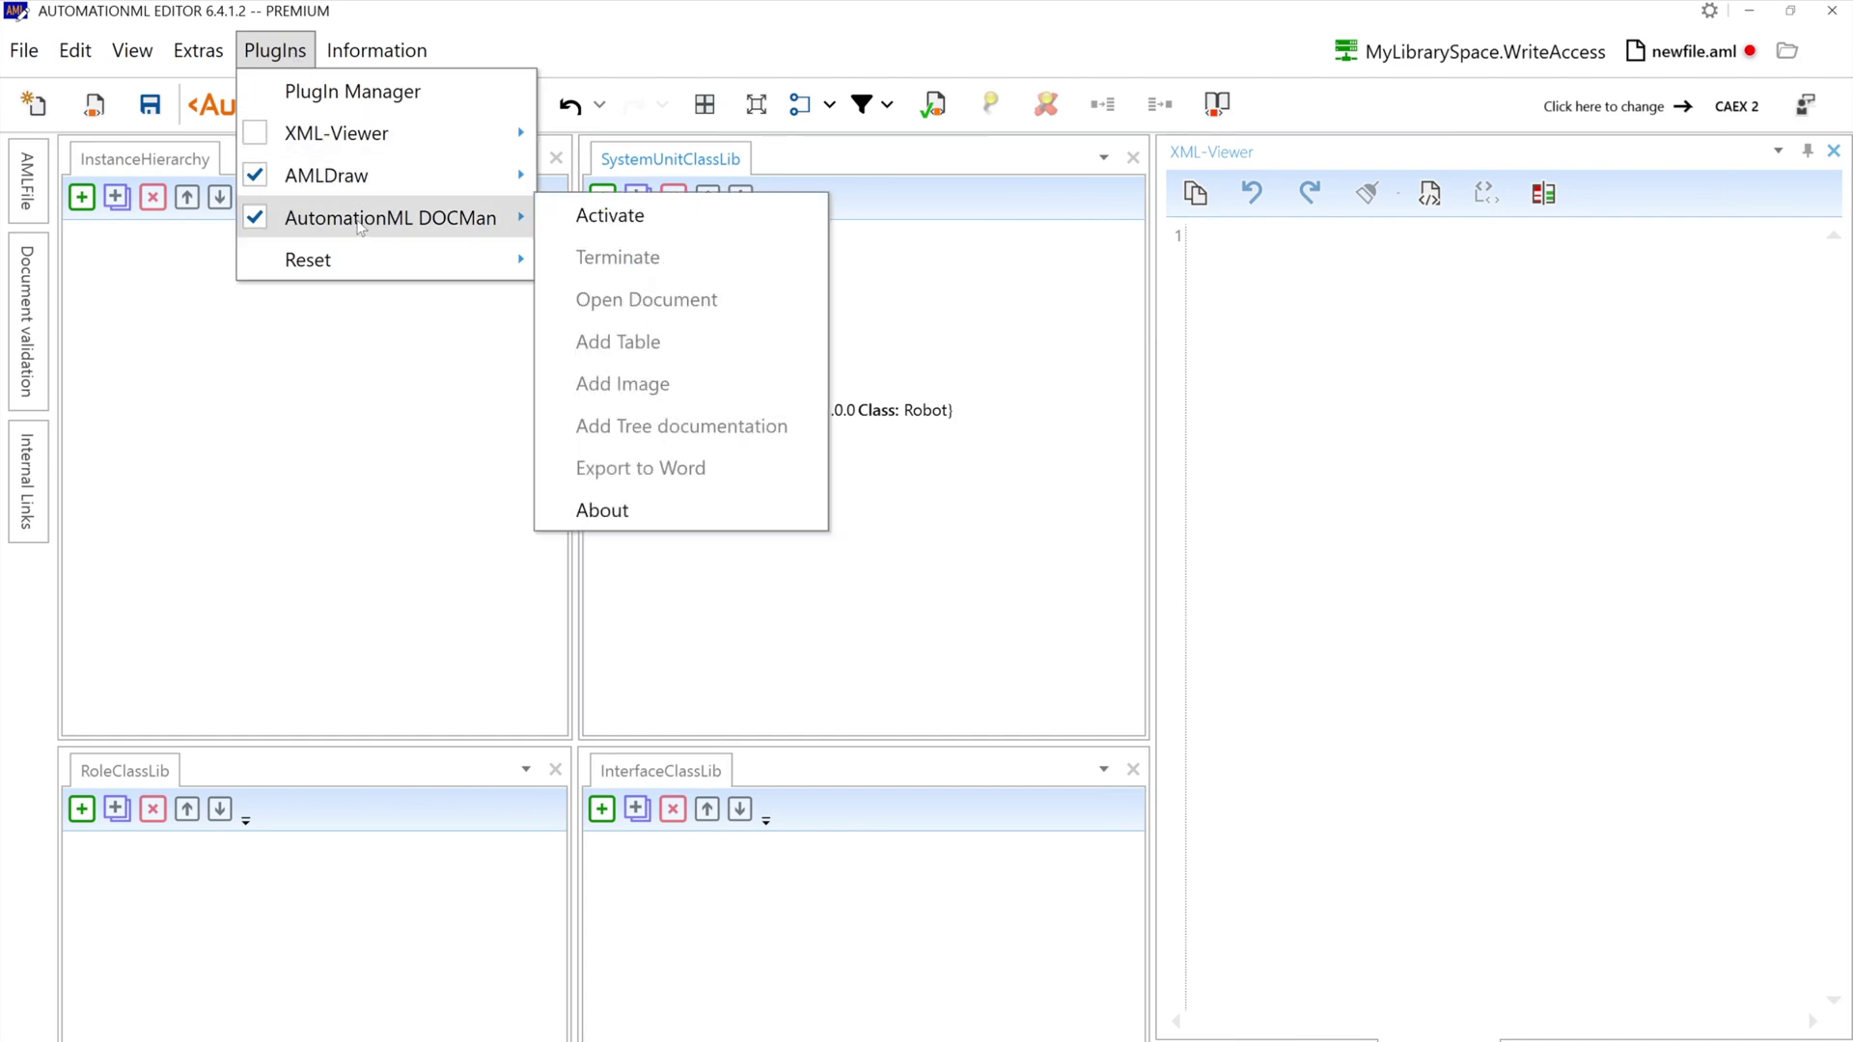
pyautogui.click(617, 215)
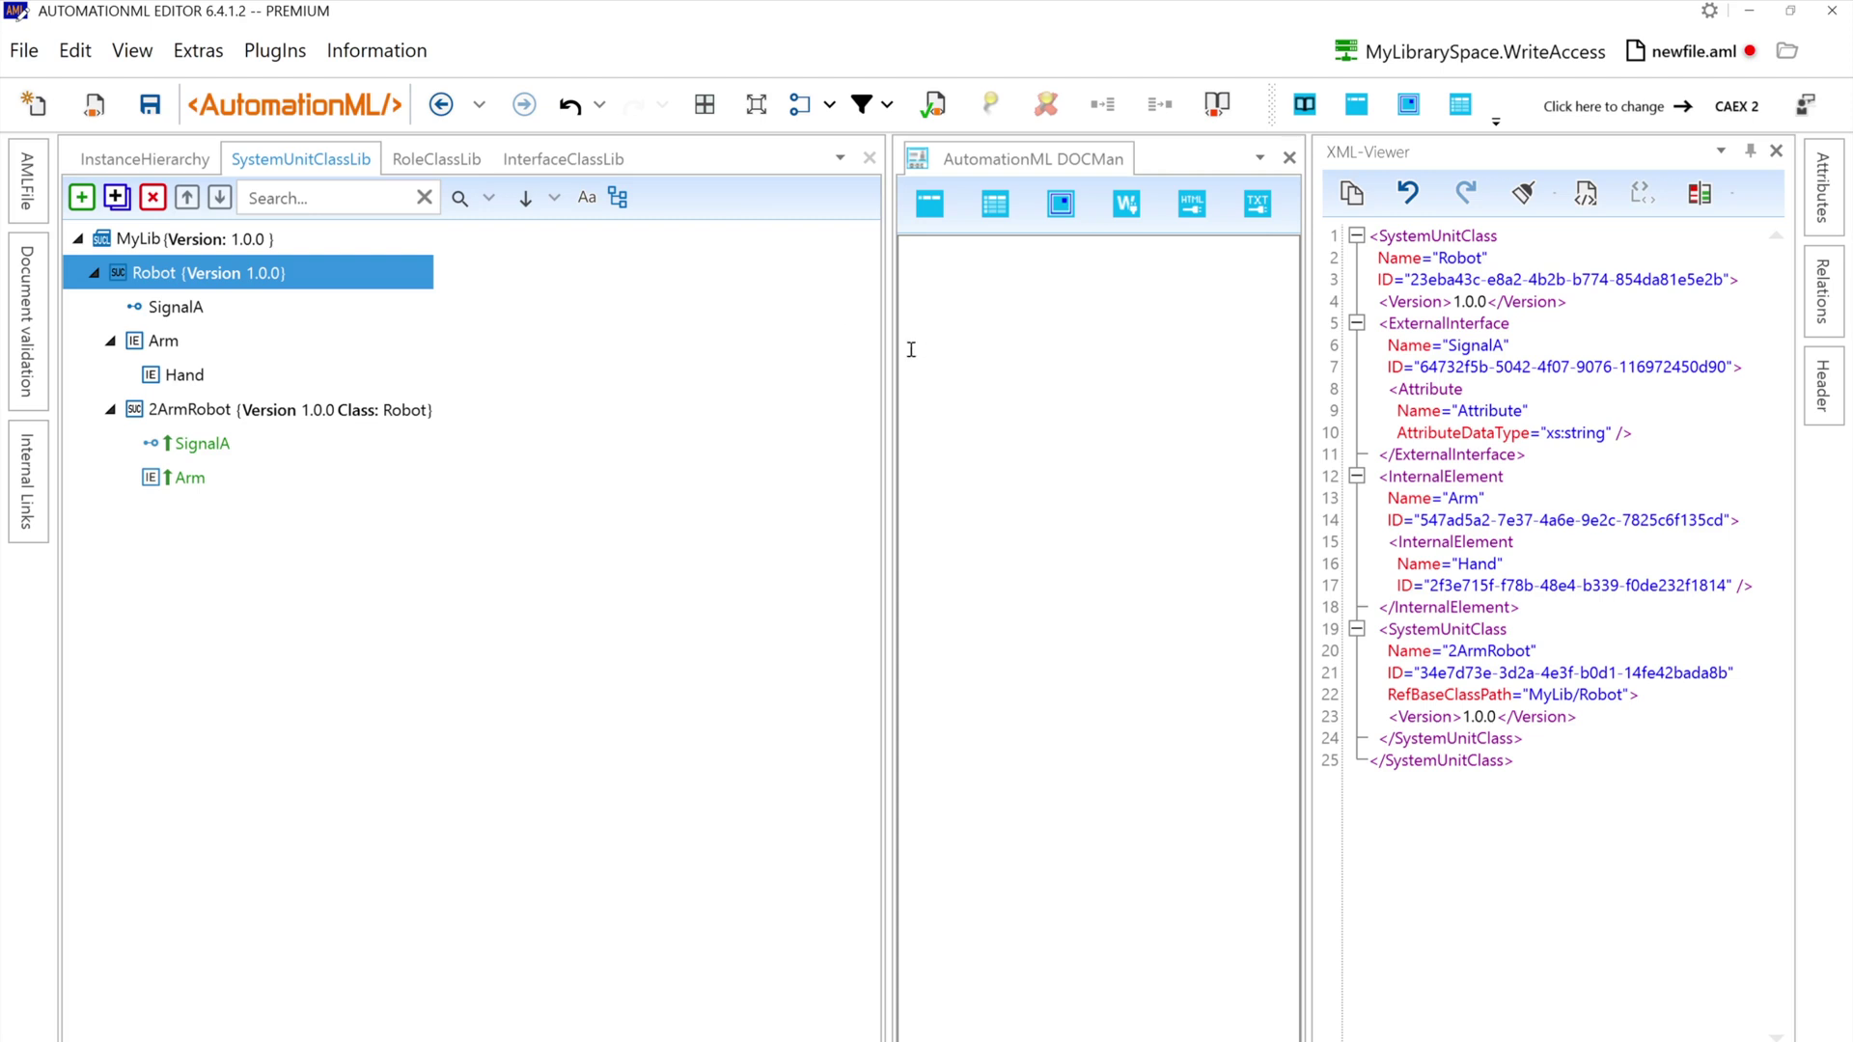
pyautogui.moveTo(888, 350); pyautogui.dragTo(749, 349)
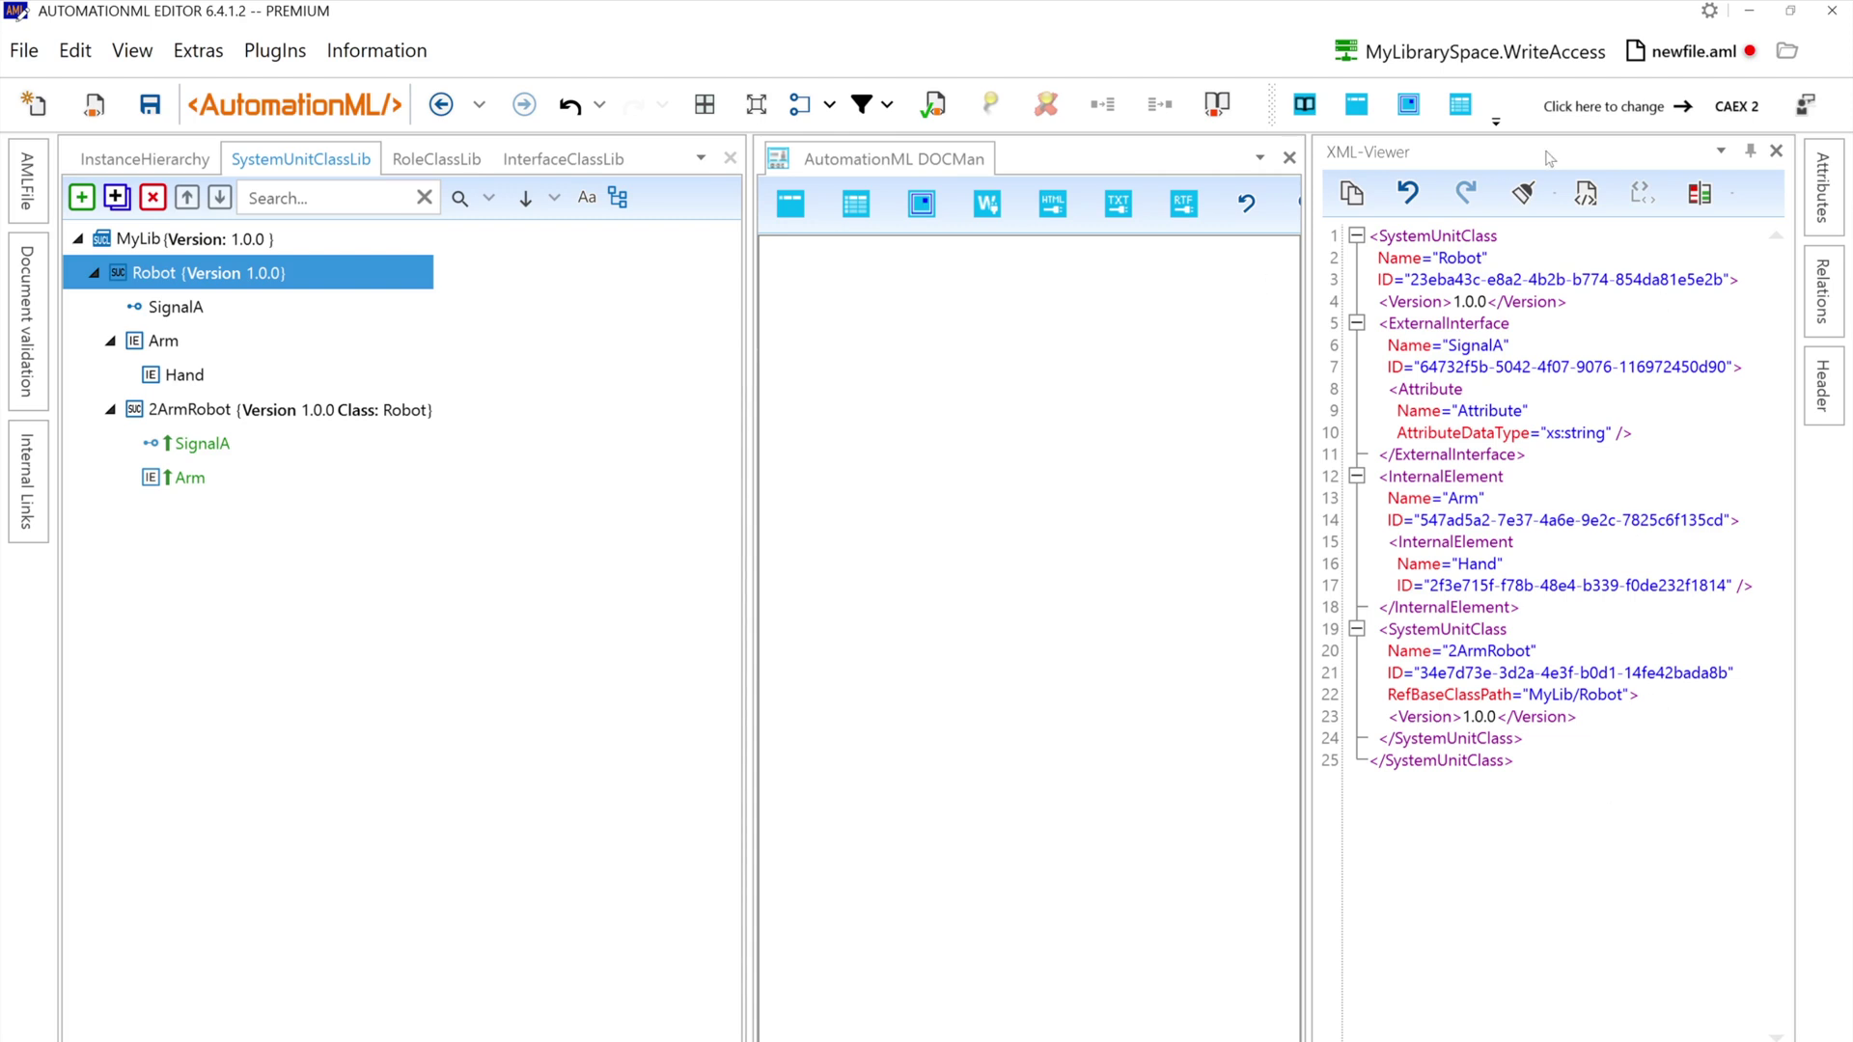
# Go through SignalA, Arm, Hand and the MyLib library in the SystemUnitClassLib tree to view their XML
pyautogui.click(174, 307)
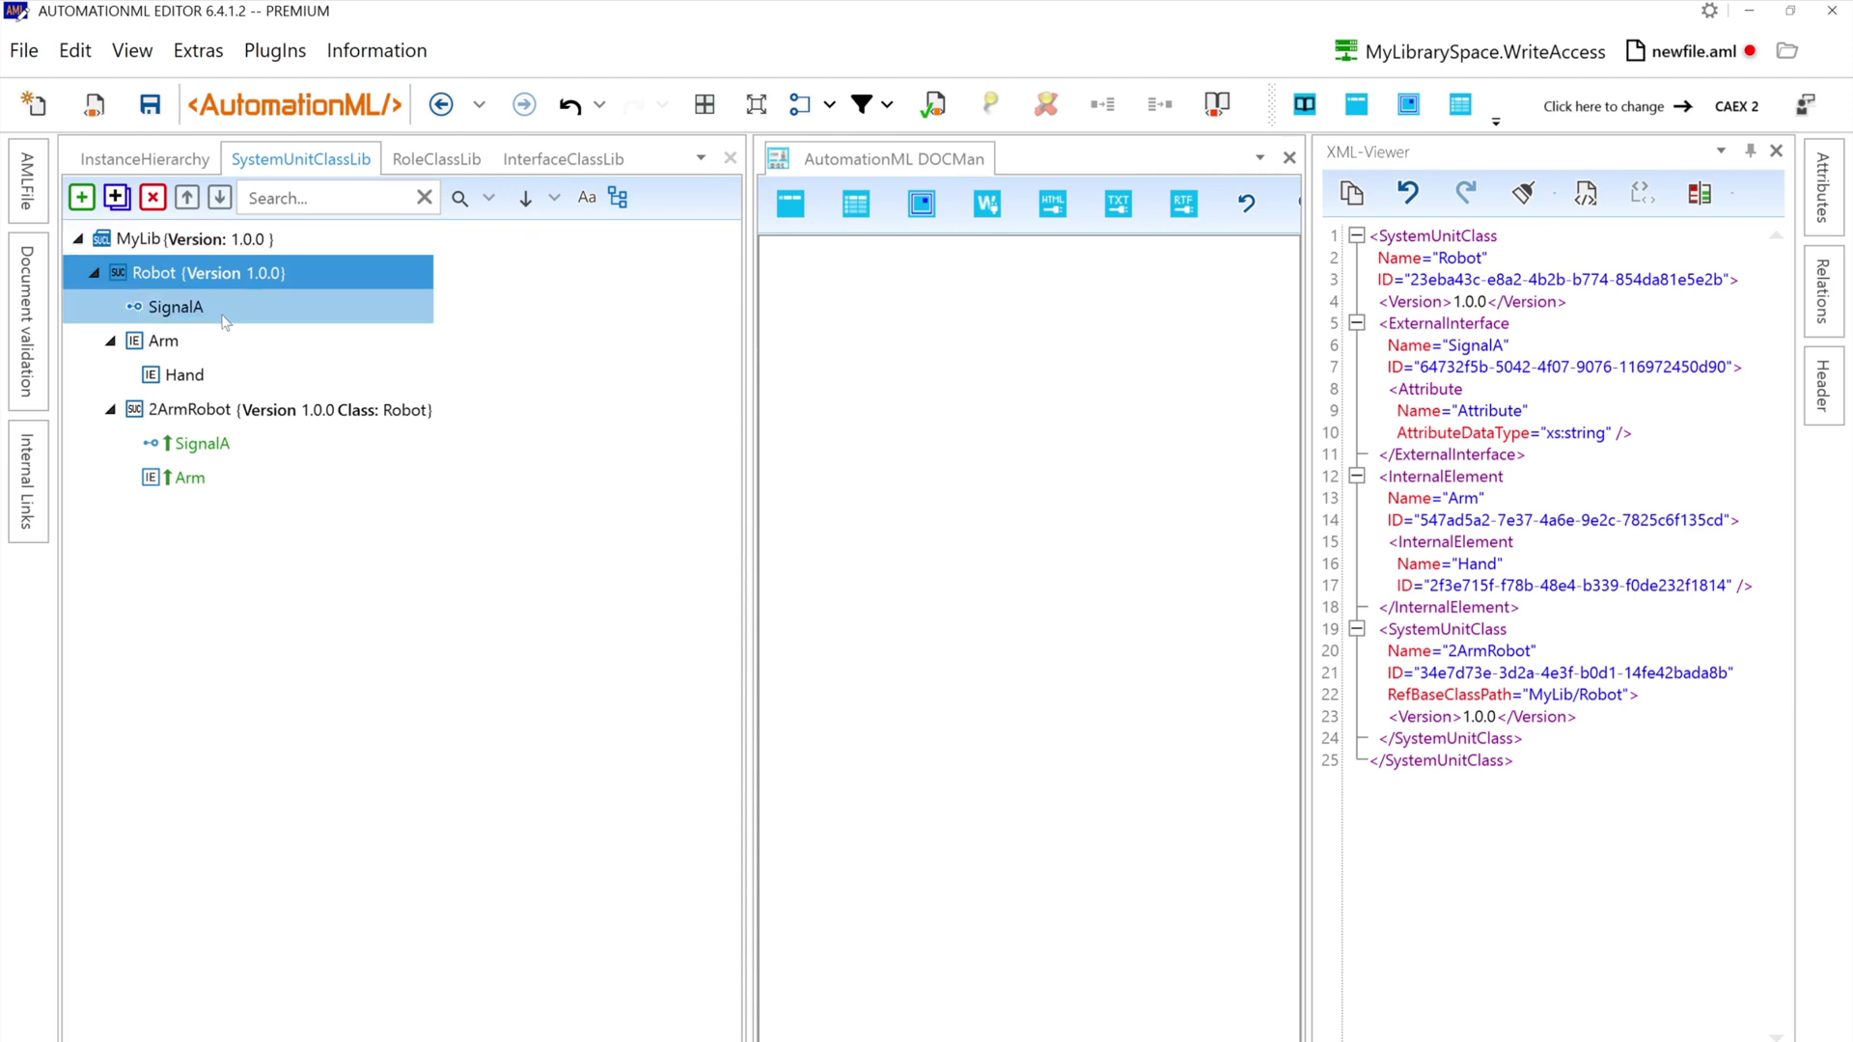
pyautogui.click(163, 341)
pyautogui.click(184, 375)
pyautogui.click(136, 238)
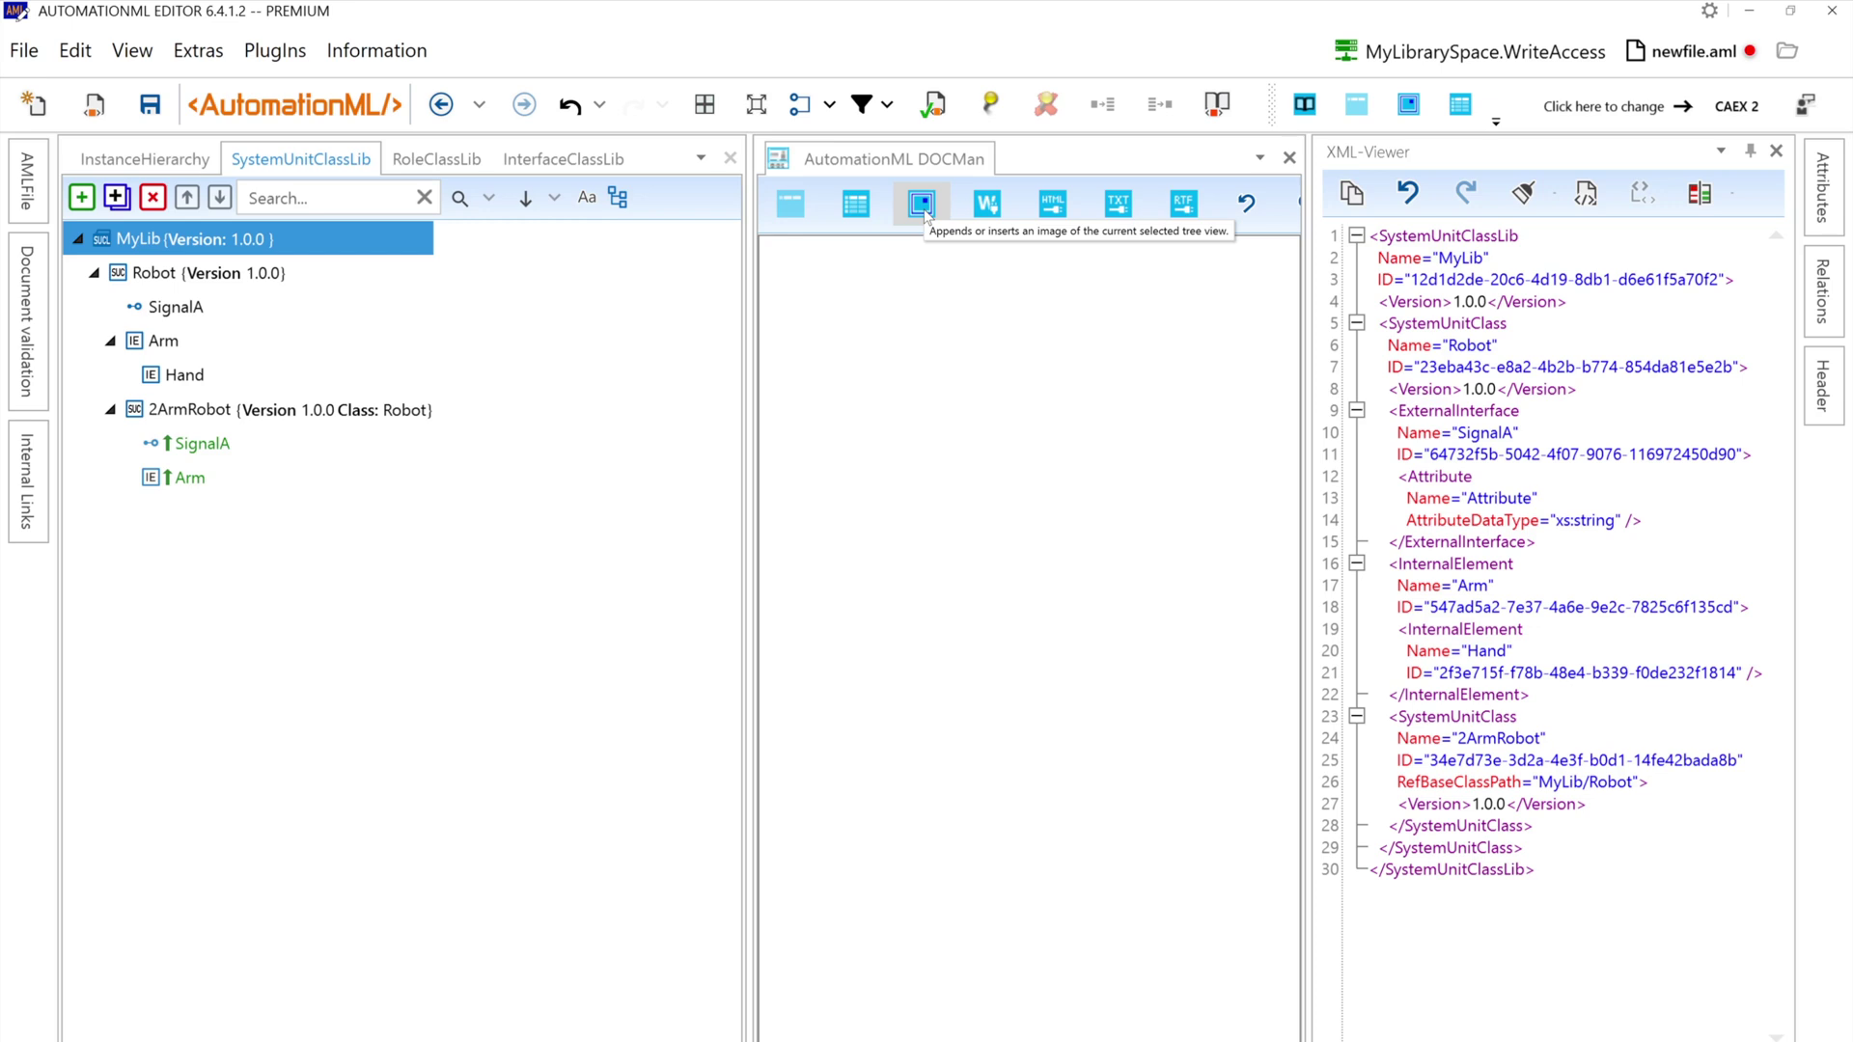
# Insert the documentation table for the Robot class into the DOCMan document
pyautogui.press('Down')
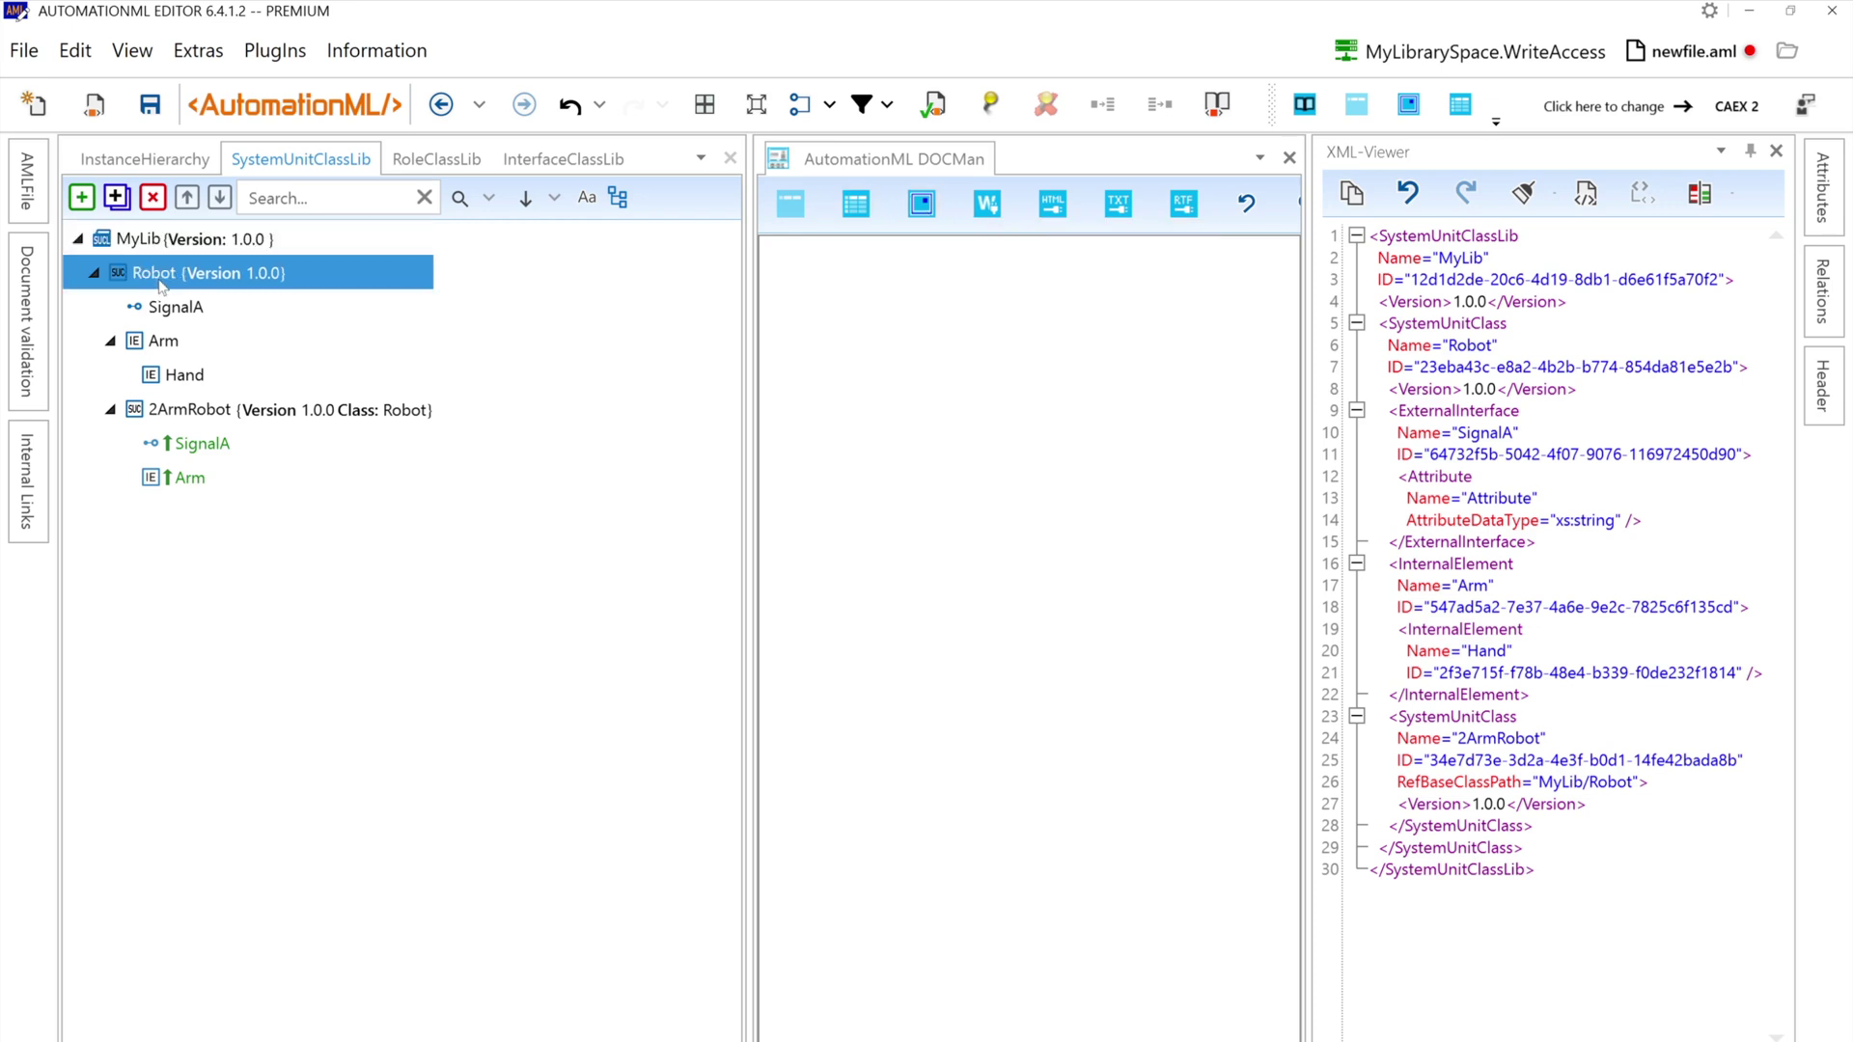
pyautogui.click(796, 206)
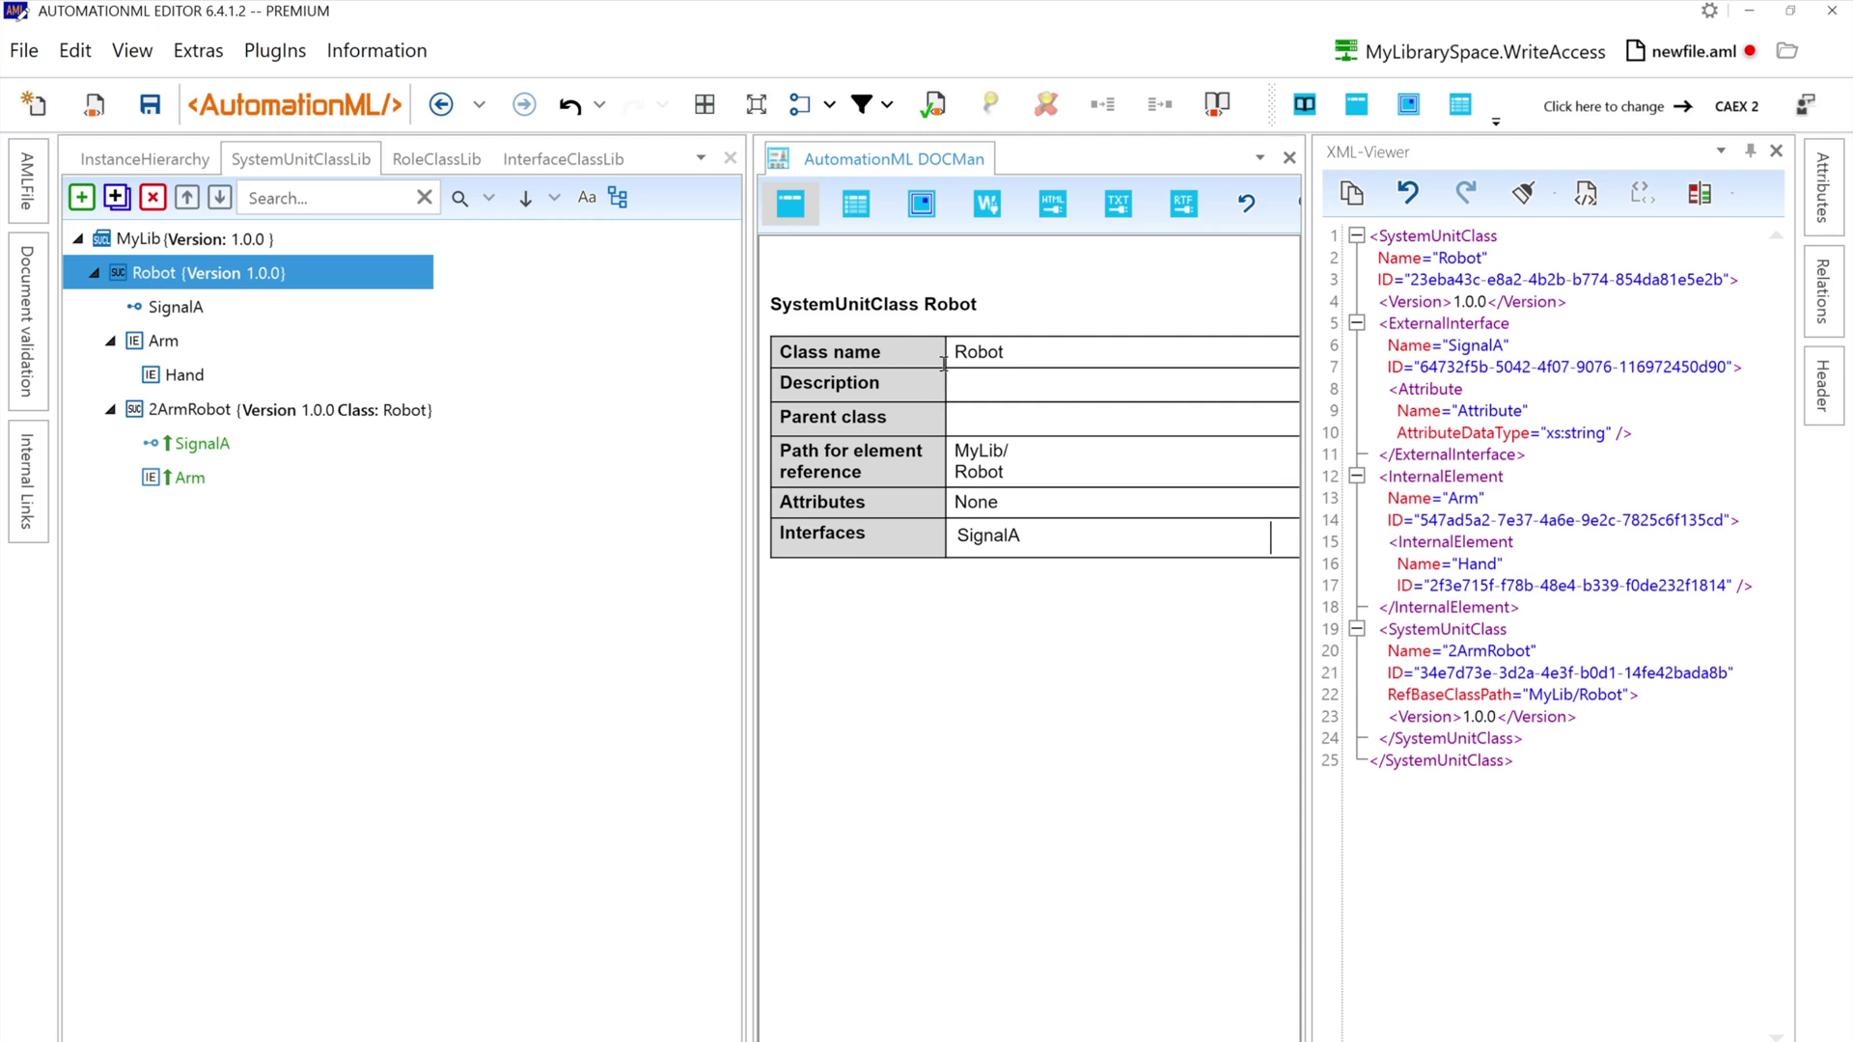
pyautogui.scroll(-2, 977, 470)
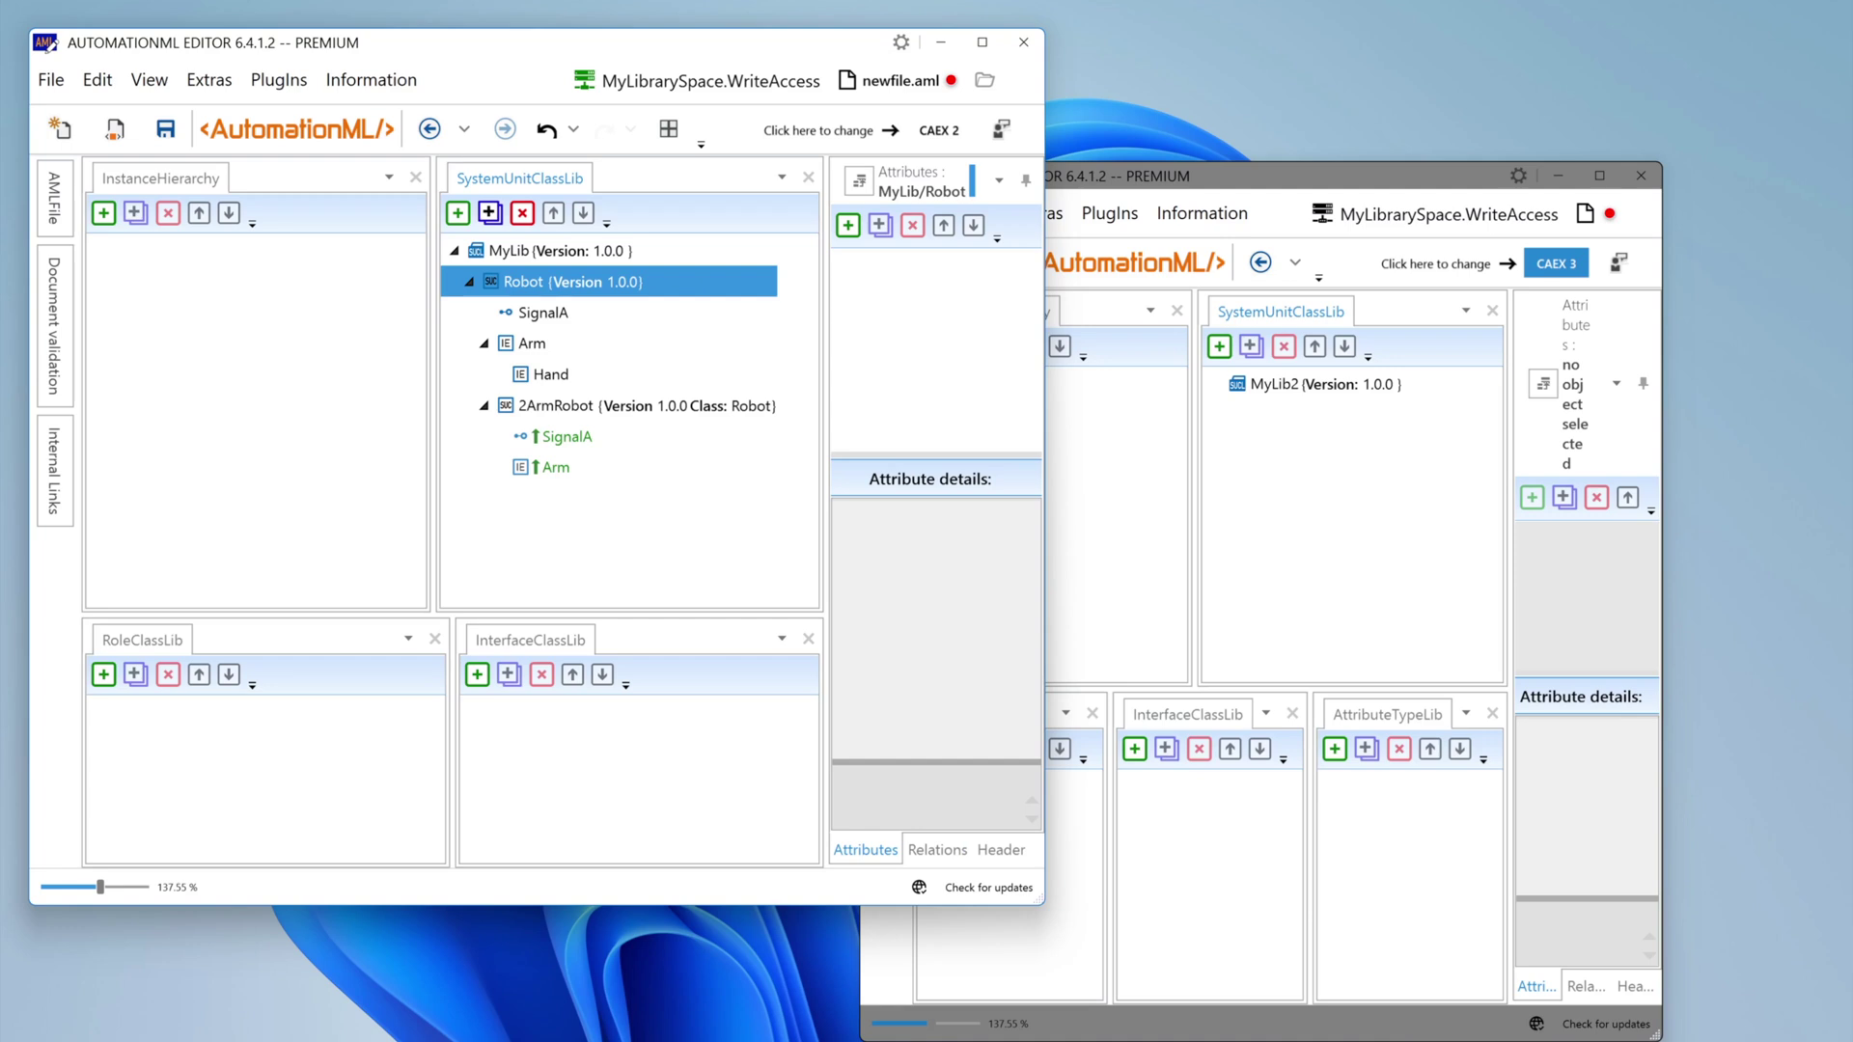
# Copy the XML markup of the Robot class in MyLib to the clipboard
pyautogui.click(646, 558)
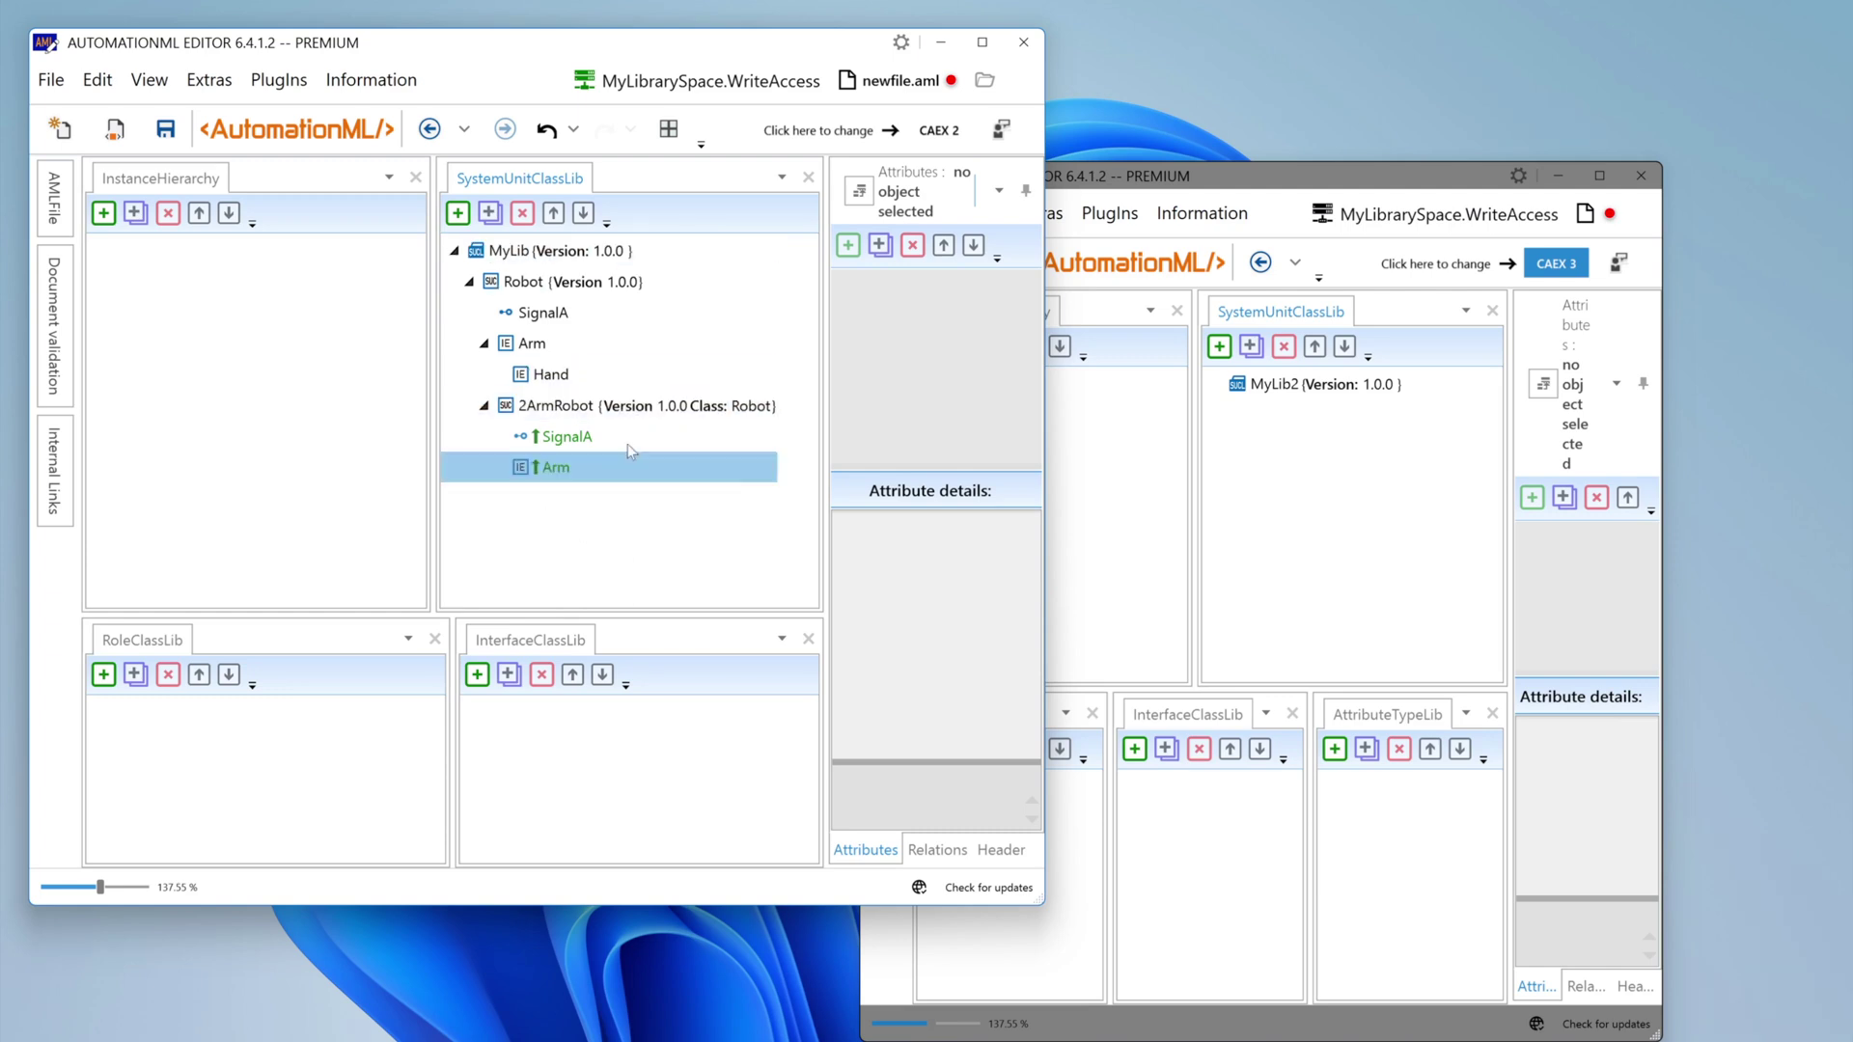
pyautogui.click(536, 290)
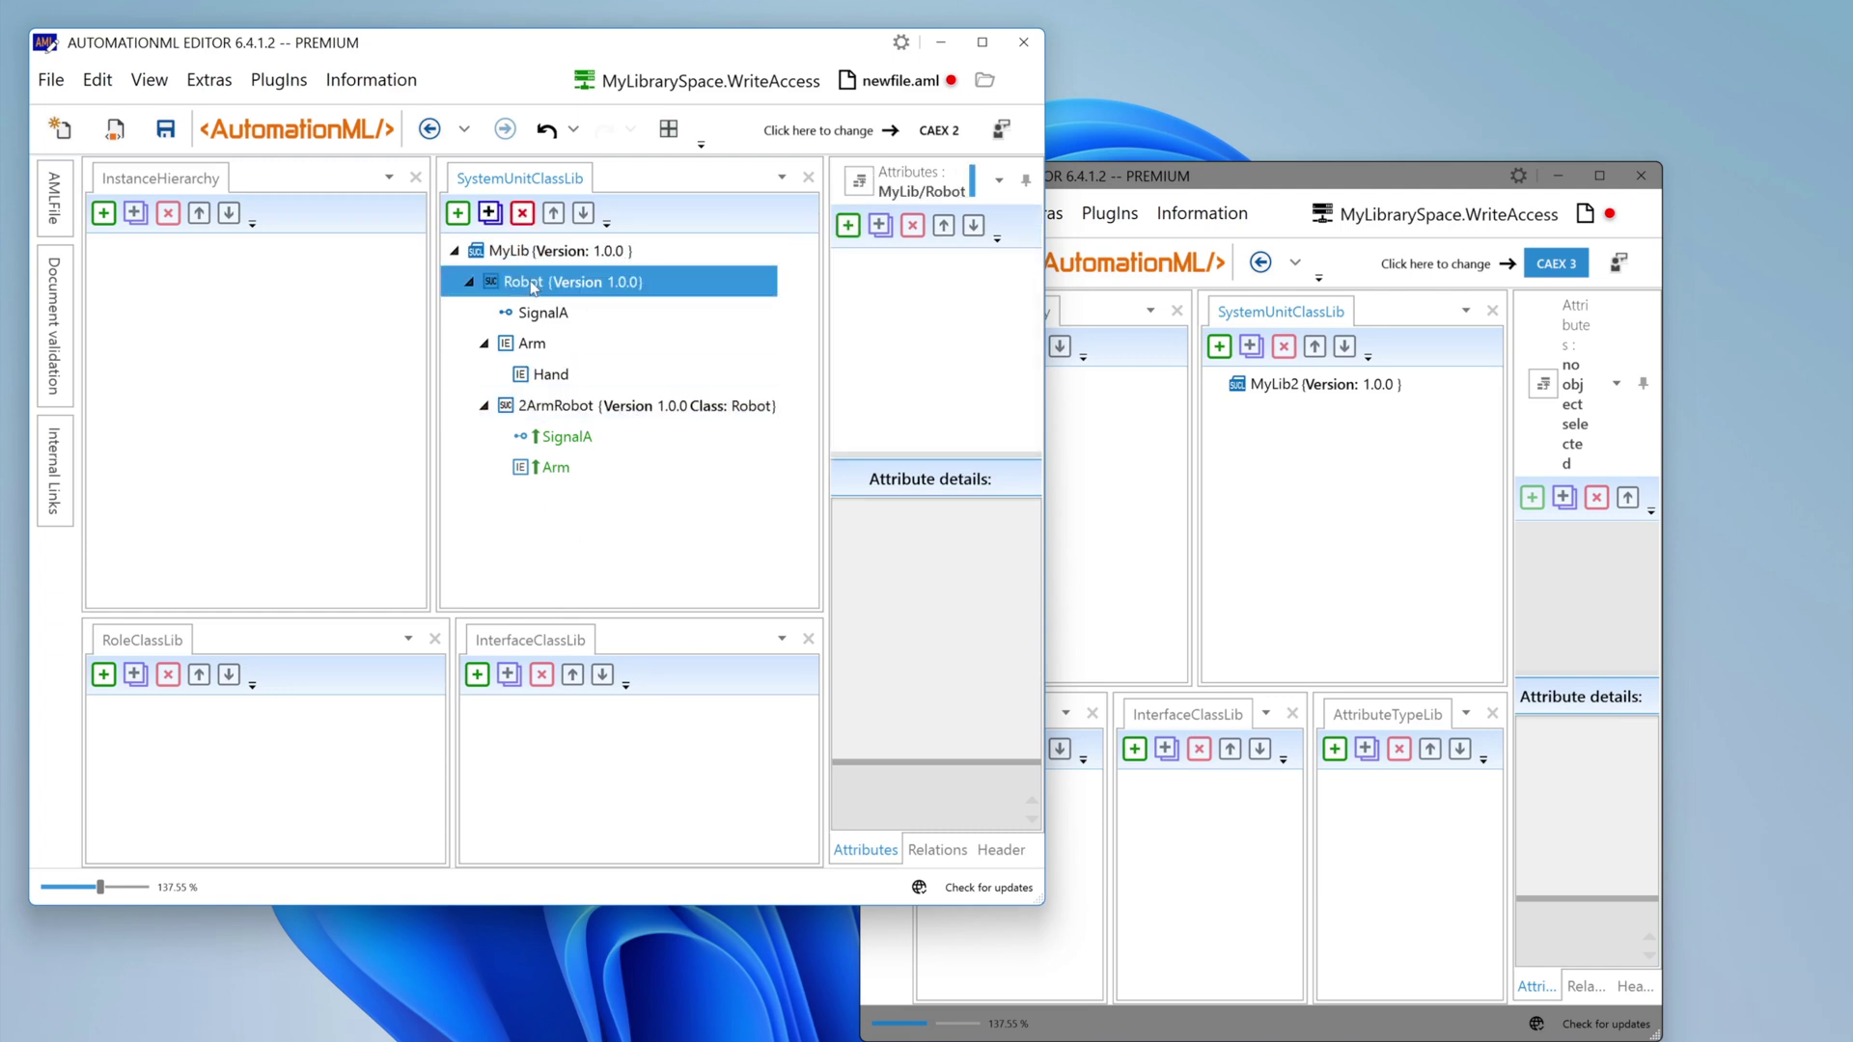
pyautogui.rightClick(532, 284)
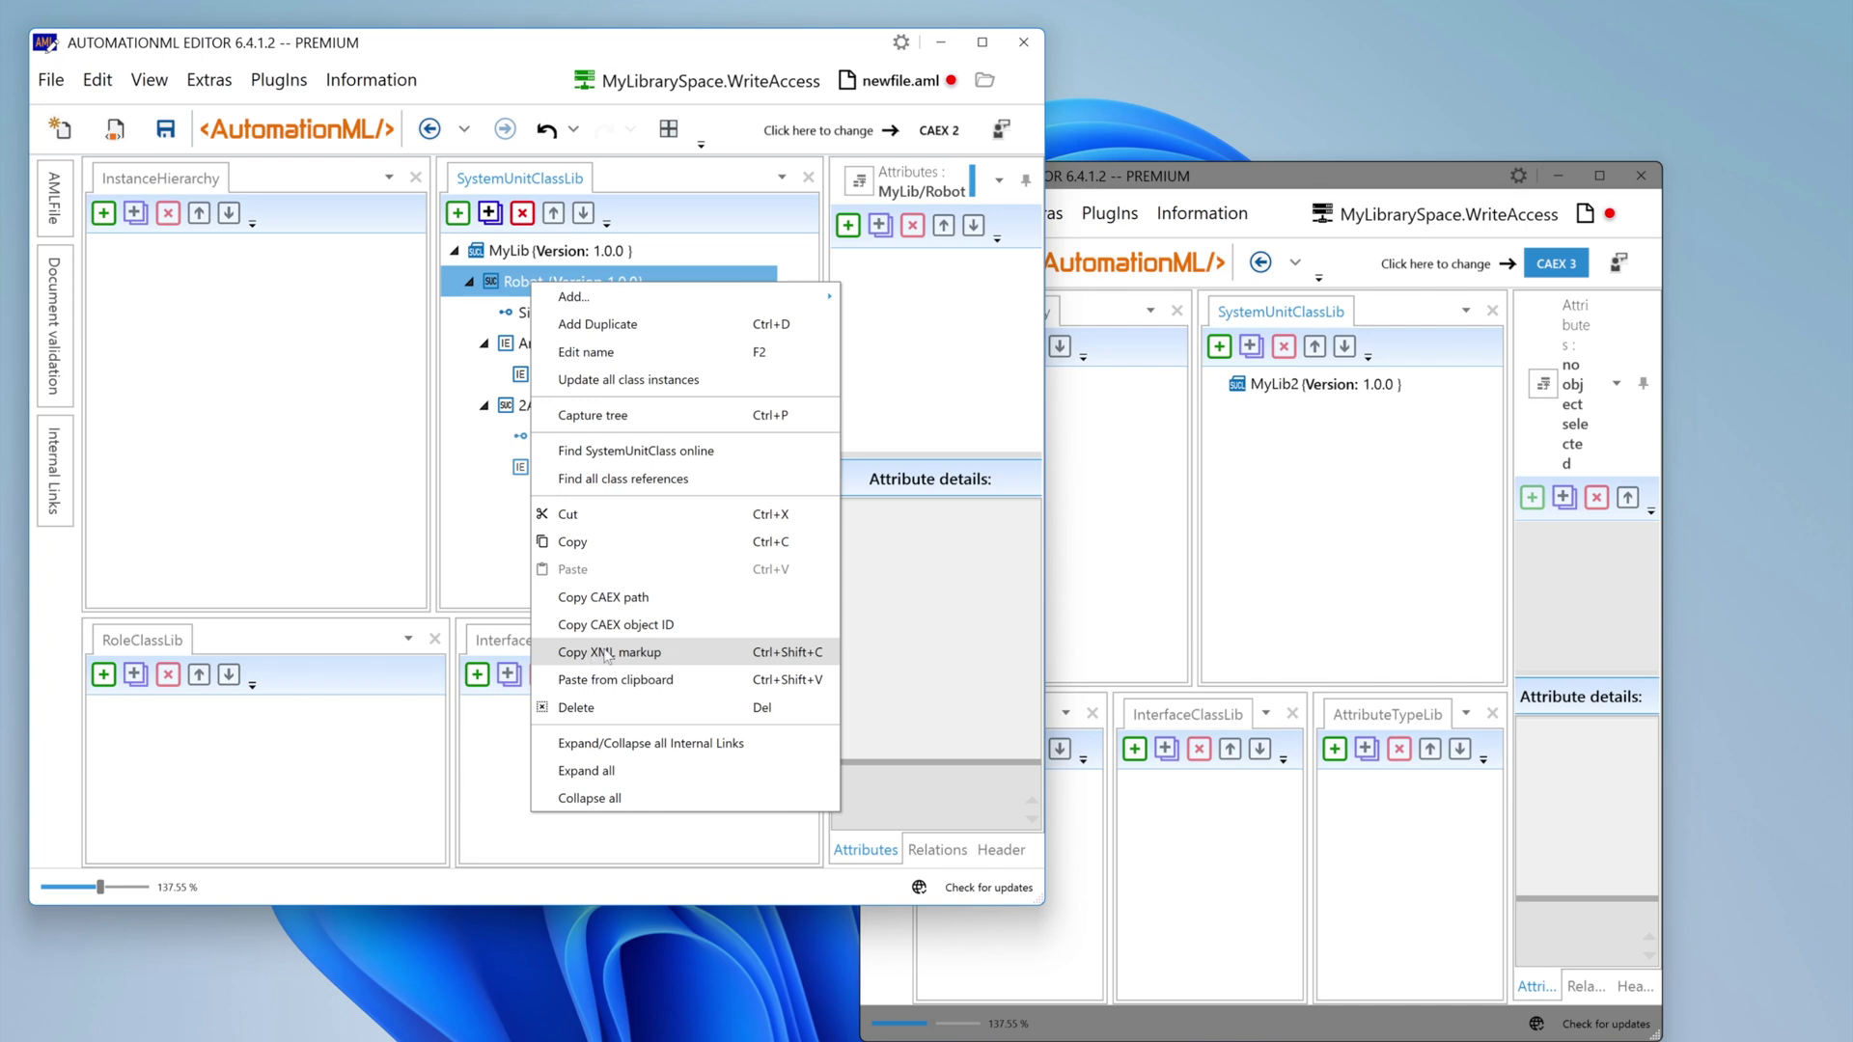
pyautogui.click(637, 652)
# Paste the clipboard content onto MyLib2 in the second editor window as a copy named Robot, including all subclasses
pyautogui.click(1272, 385)
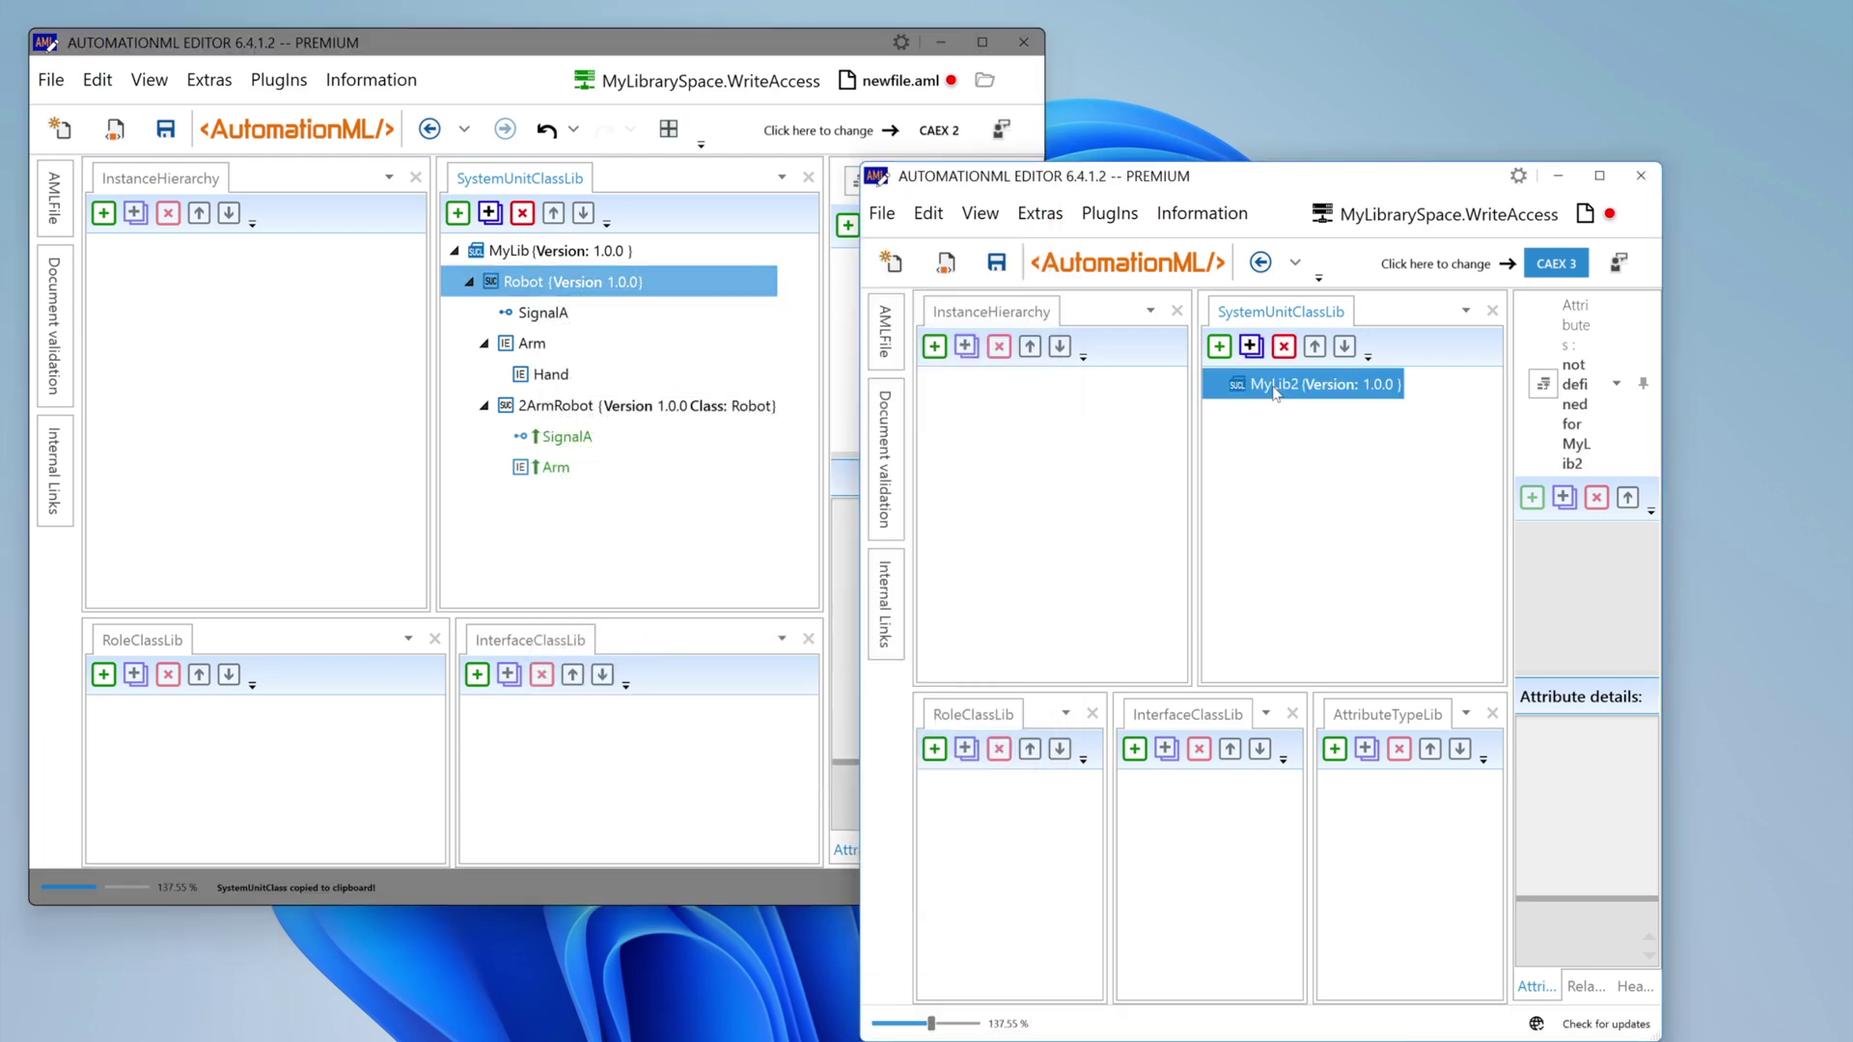
pyautogui.rightClick(1274, 386)
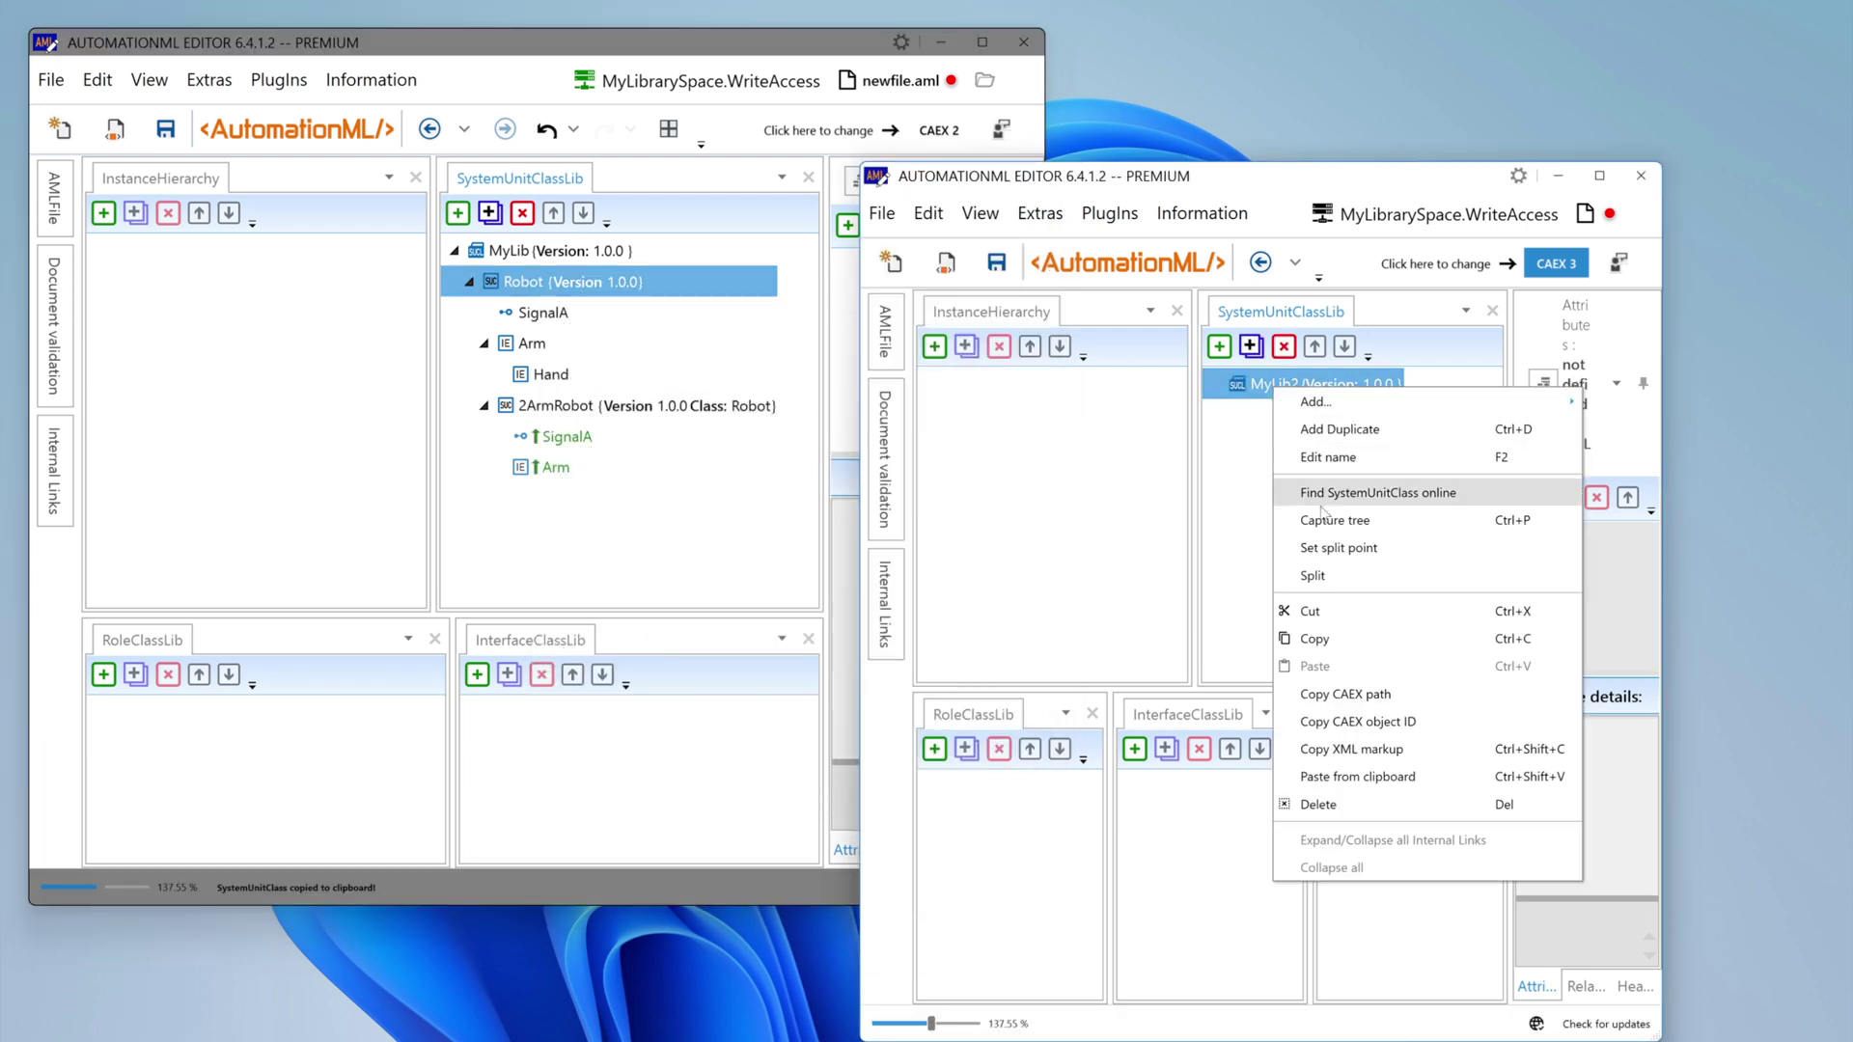
pyautogui.click(1342, 778)
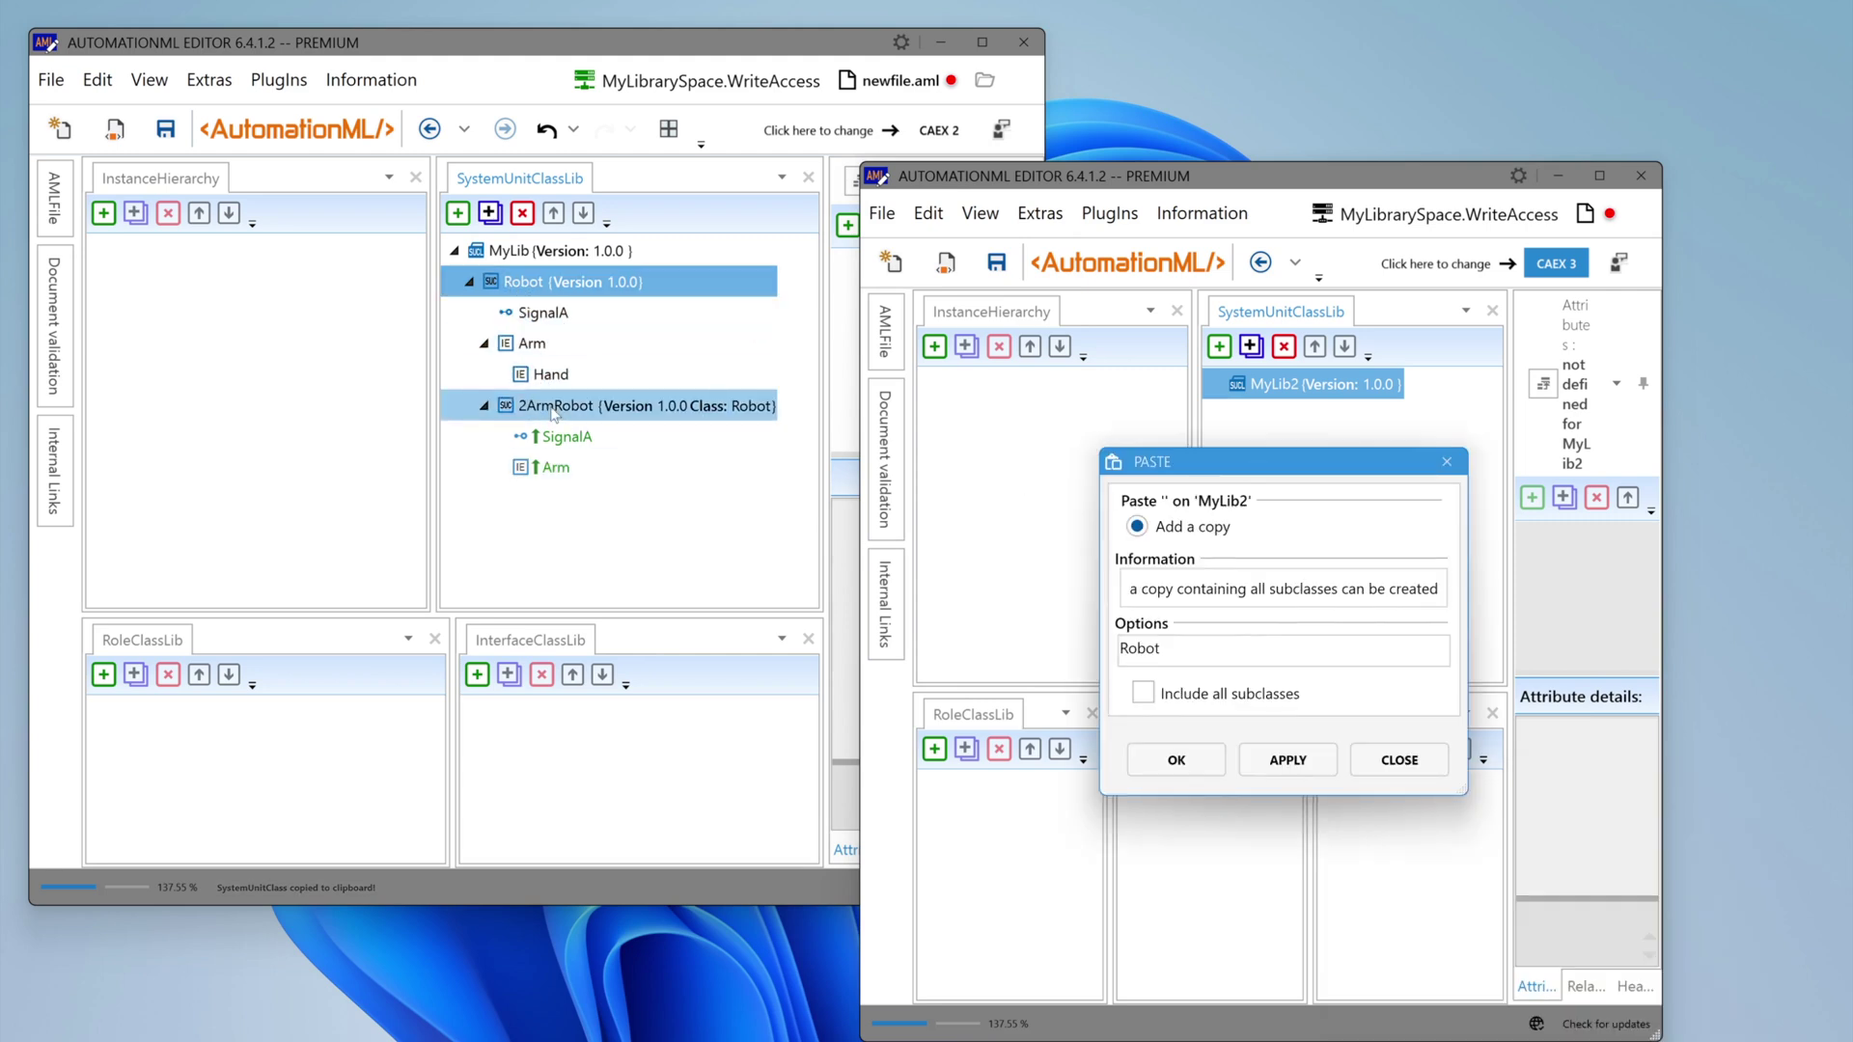
pyautogui.click(1185, 695)
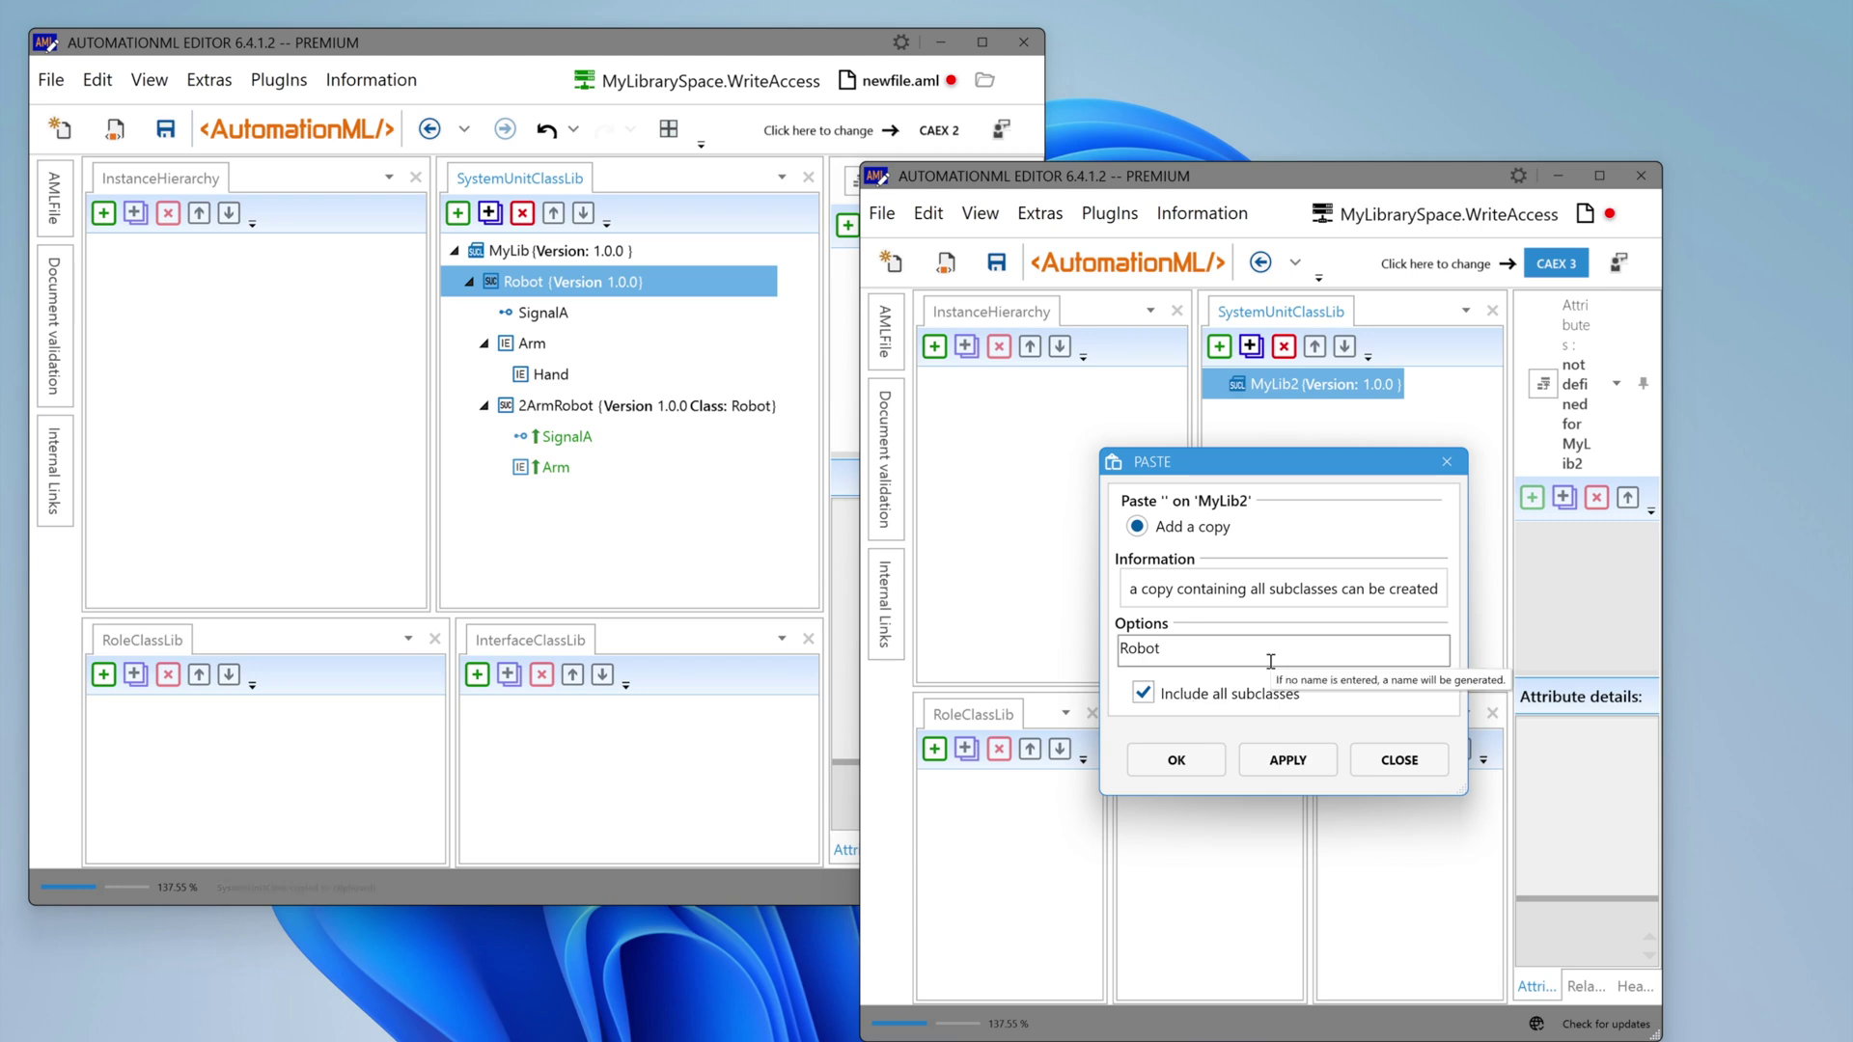
pyautogui.click(1188, 765)
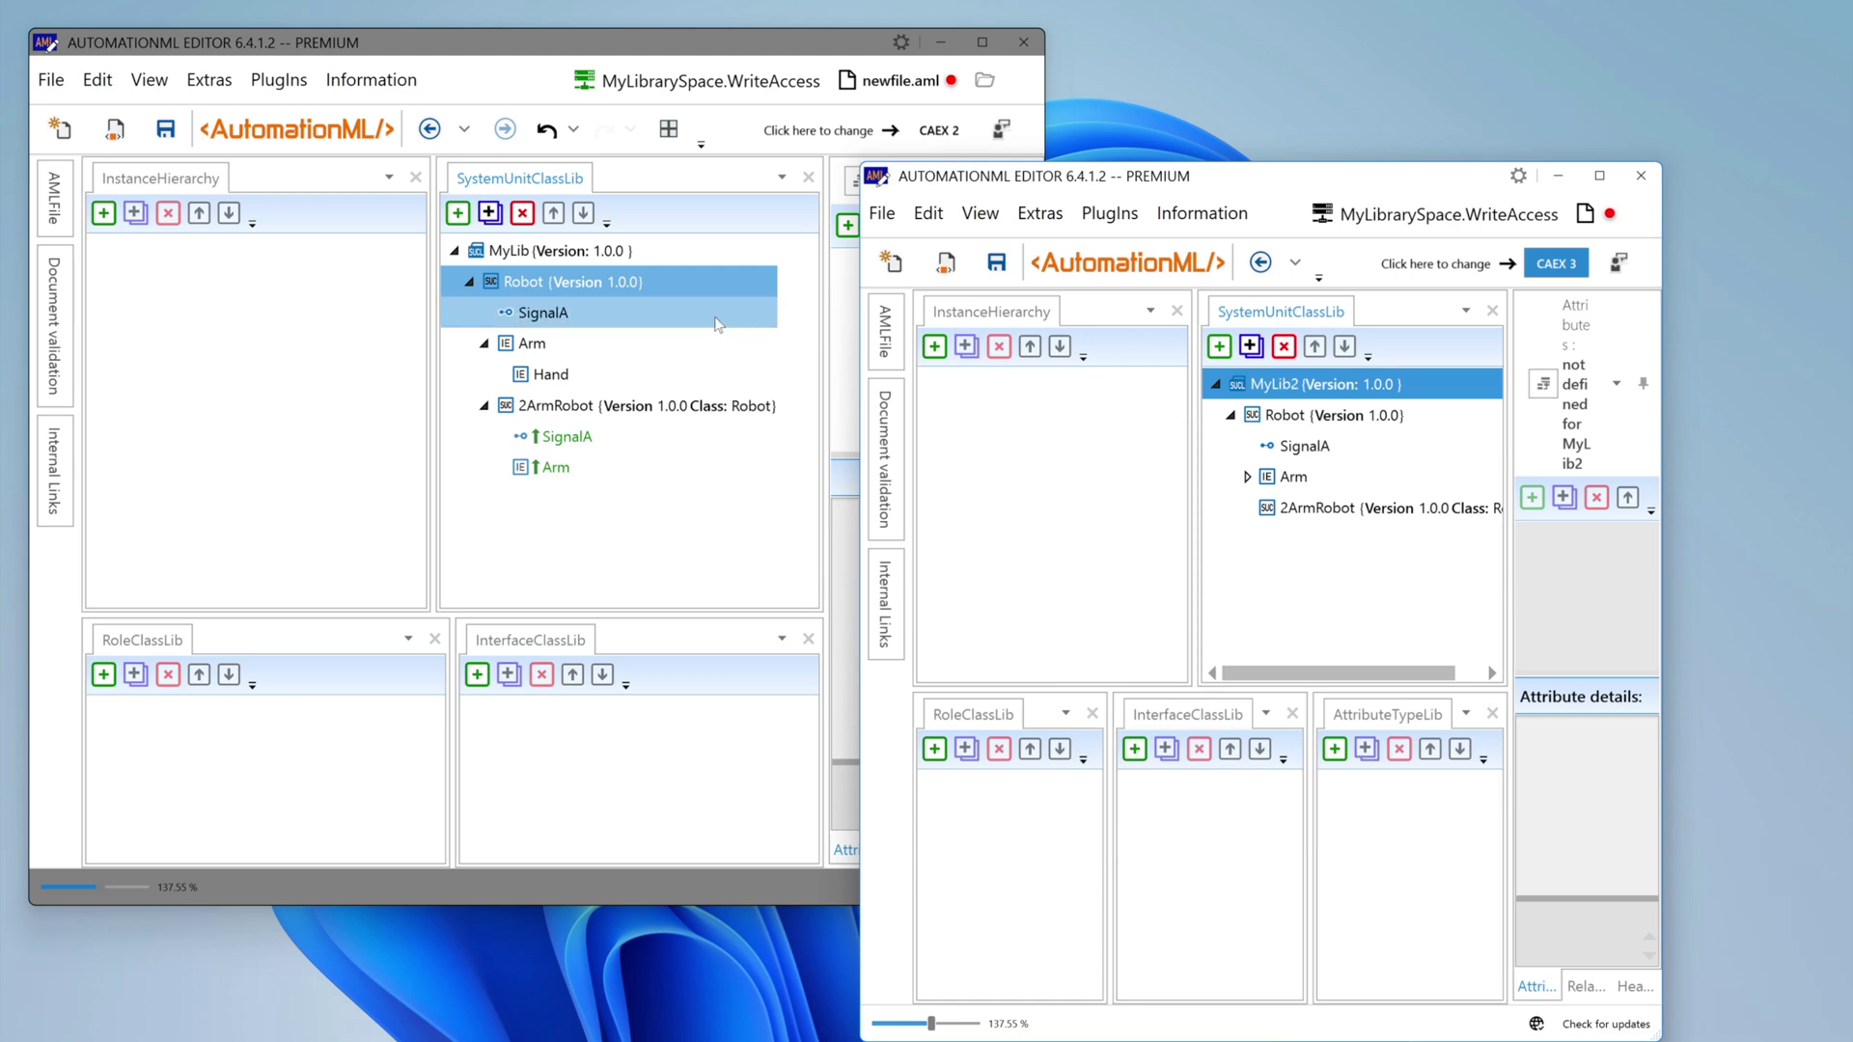
# Compare the header data, including the ID, of the original Robot class and its copy in MyLib2
pyautogui.click(579, 284)
pyautogui.click(1001, 849)
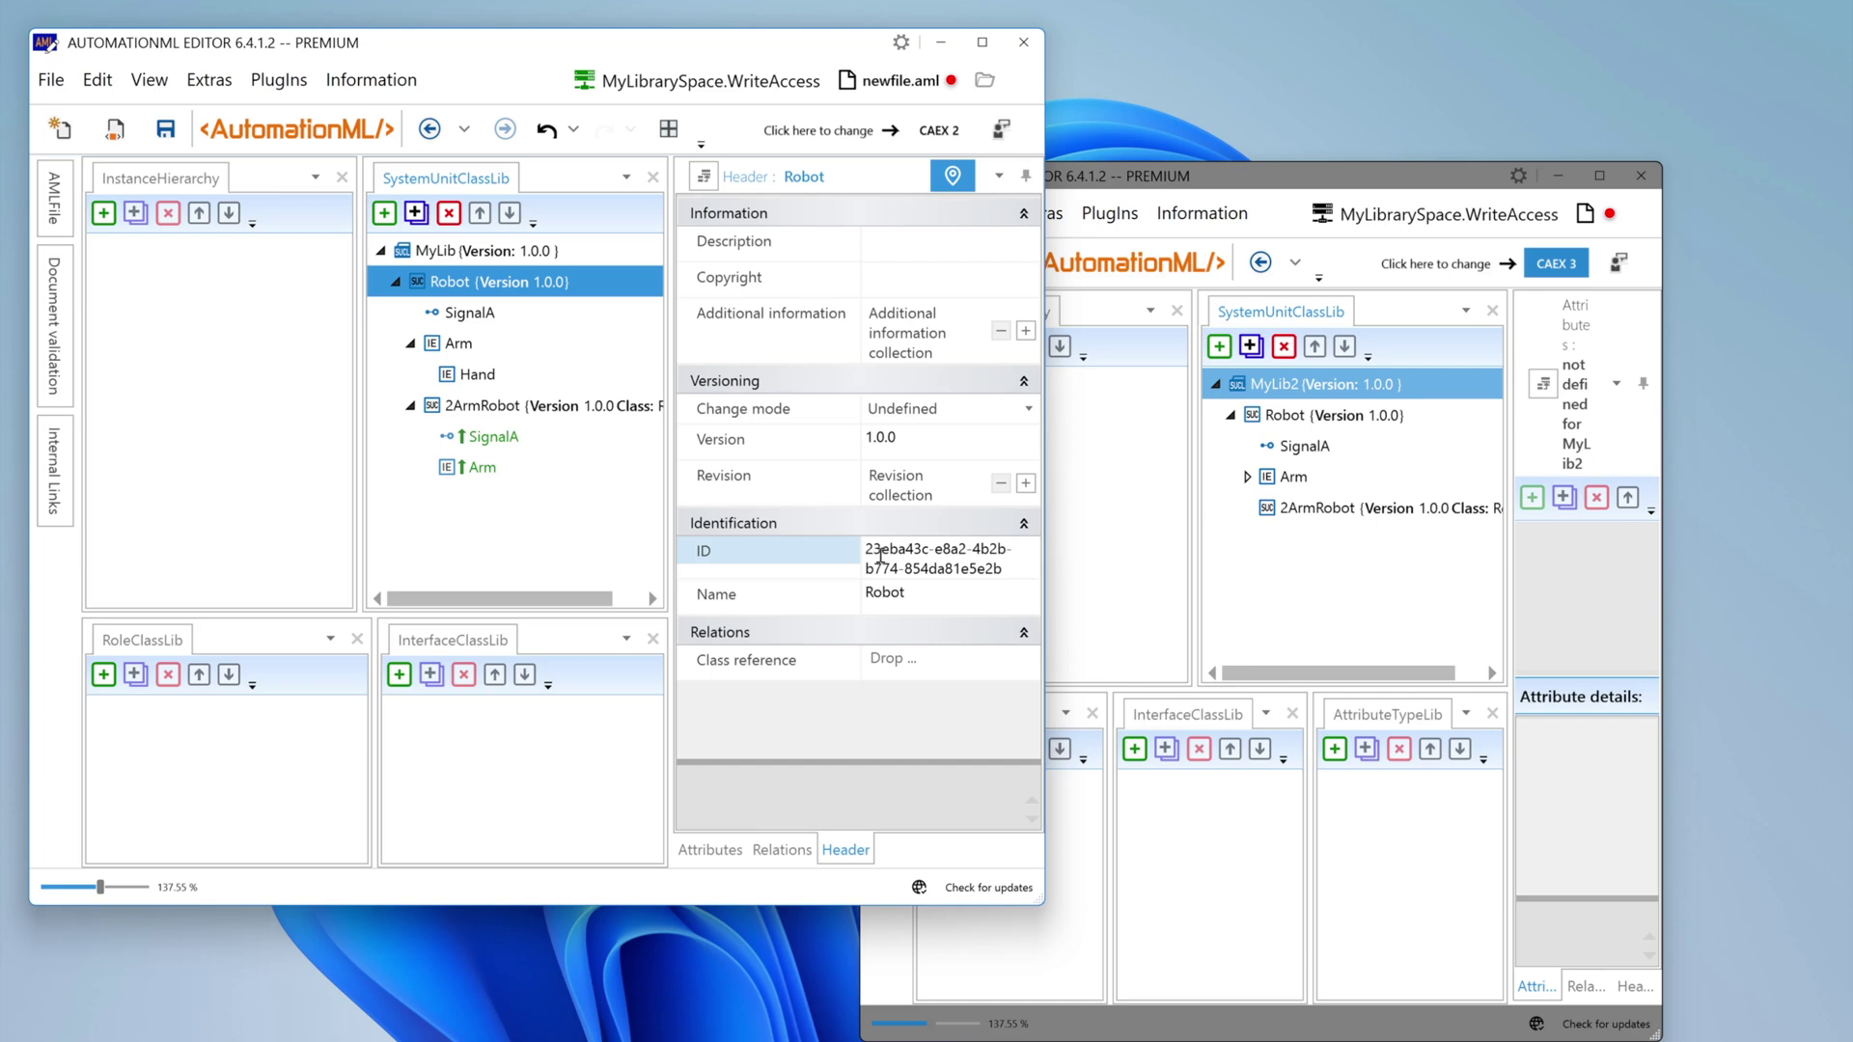
pyautogui.click(1326, 422)
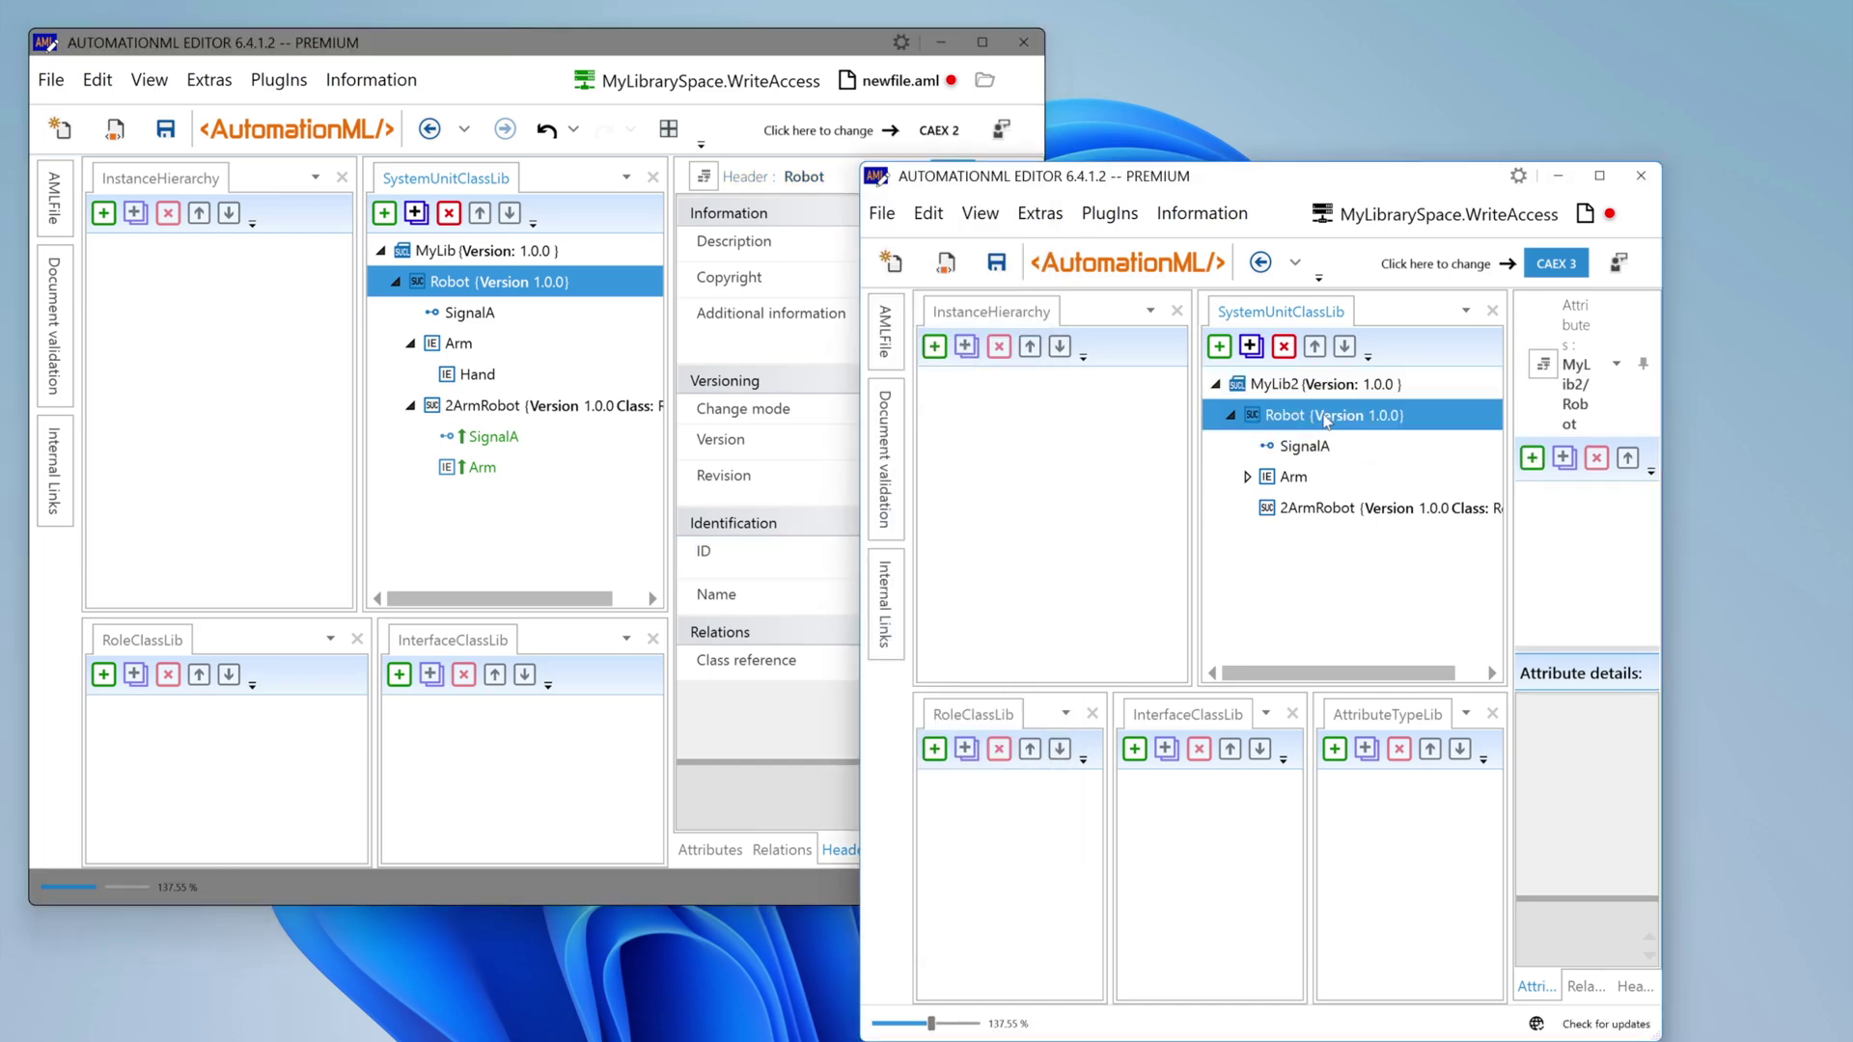
pyautogui.moveTo(1512, 799); pyautogui.dragTo(1374, 794)
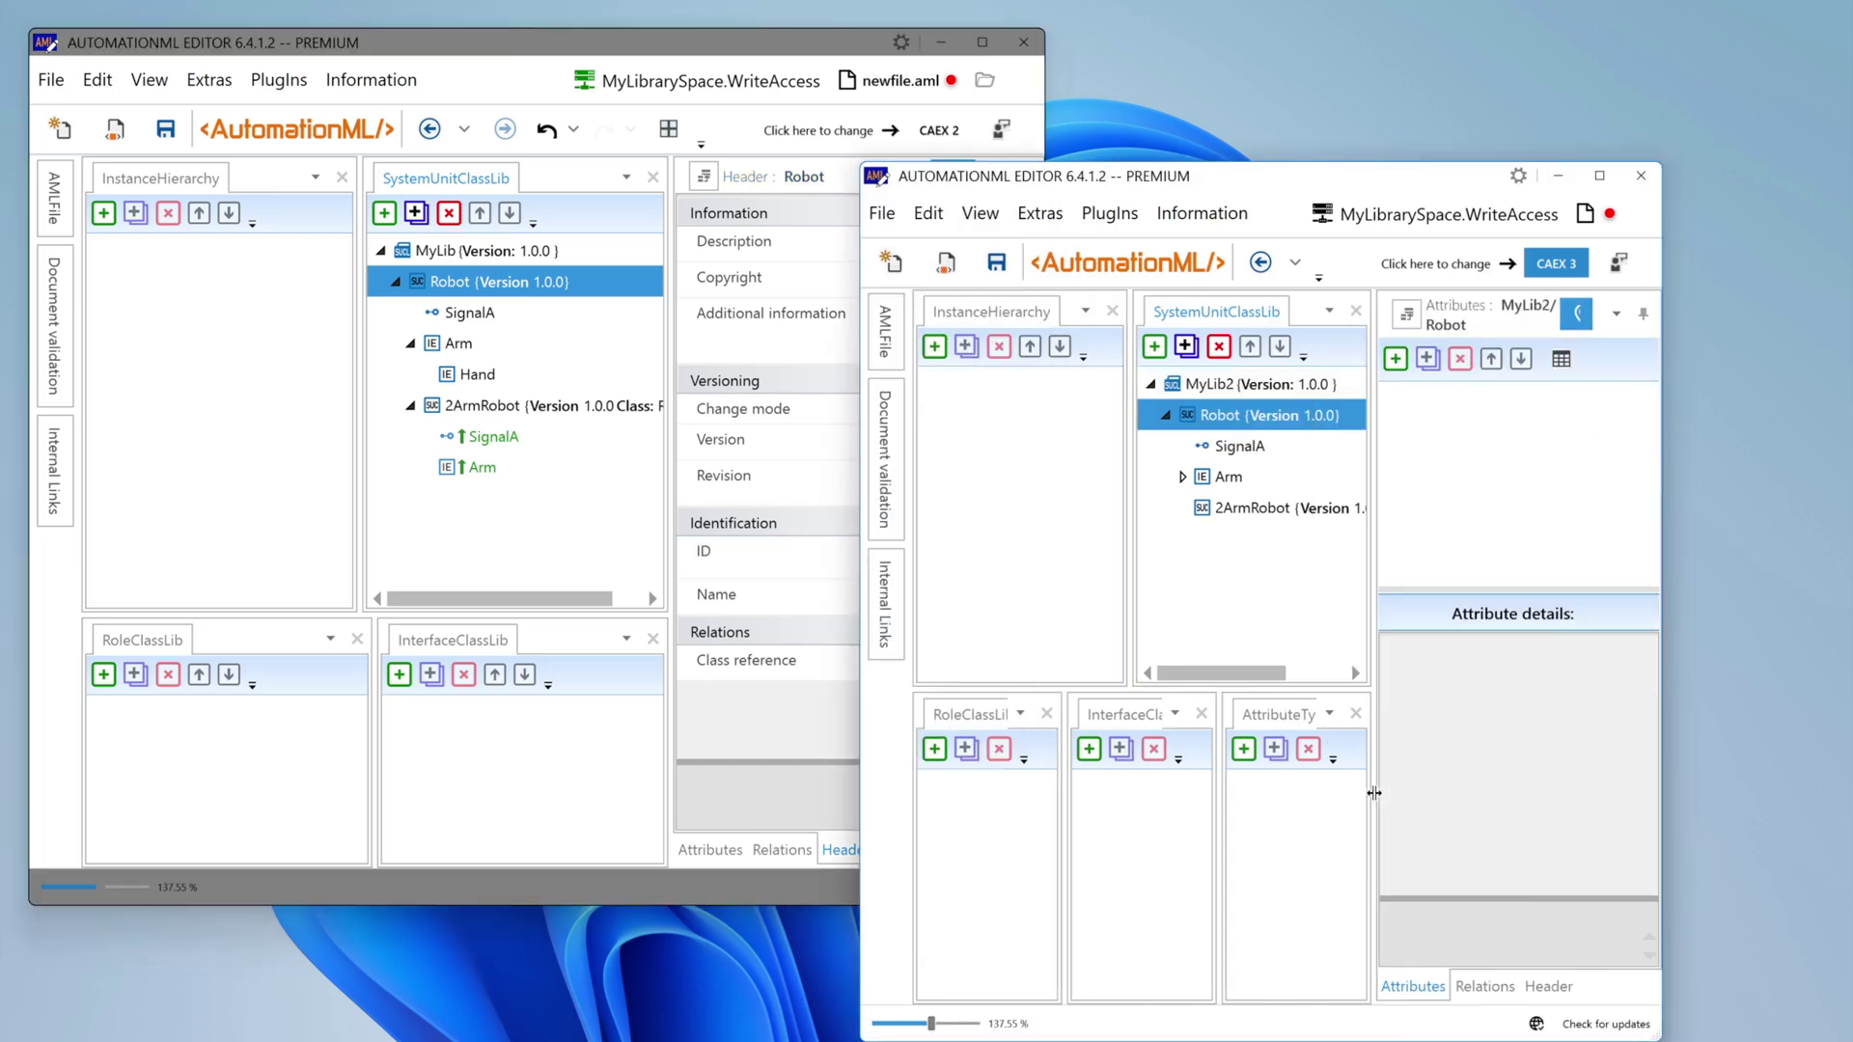
pyautogui.click(1549, 986)
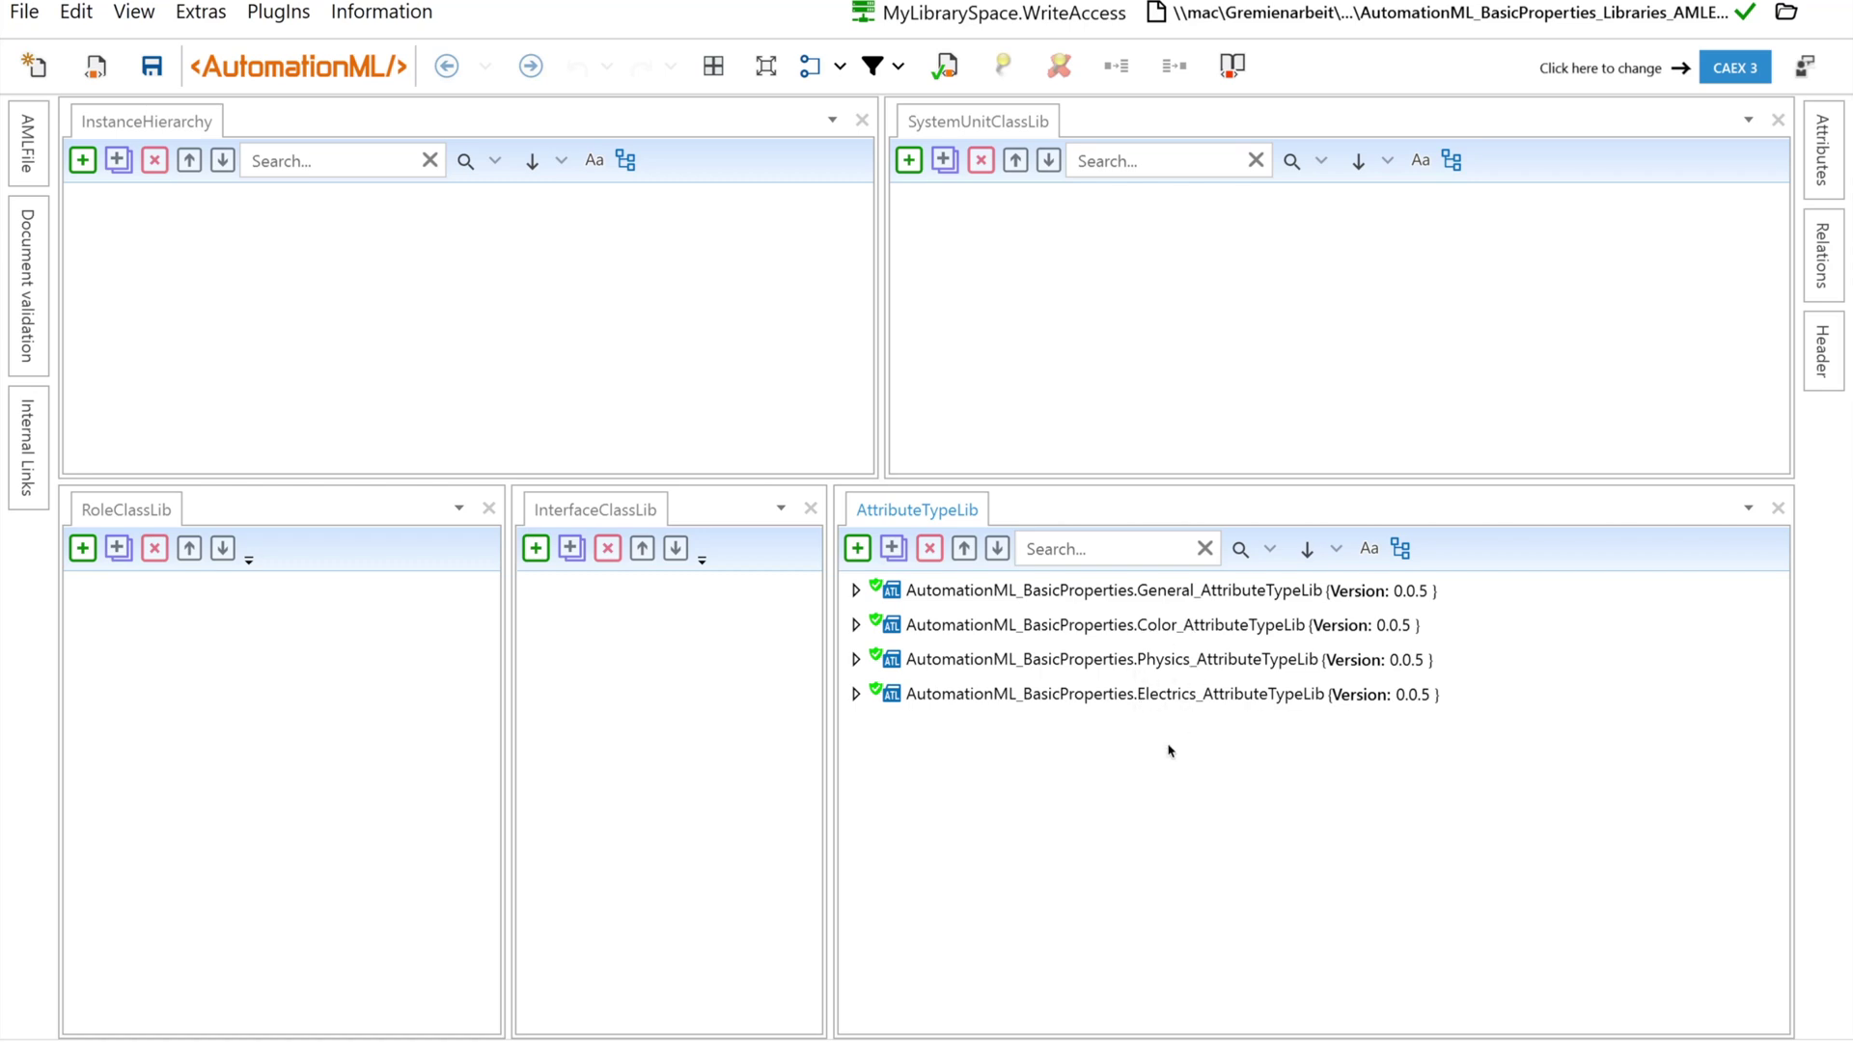
# Examine the attribute types in the General, Color, Physics and Electrics AttributeTypeLibs, collapsing the first three after viewing each
pyautogui.doubleClick(884, 595)
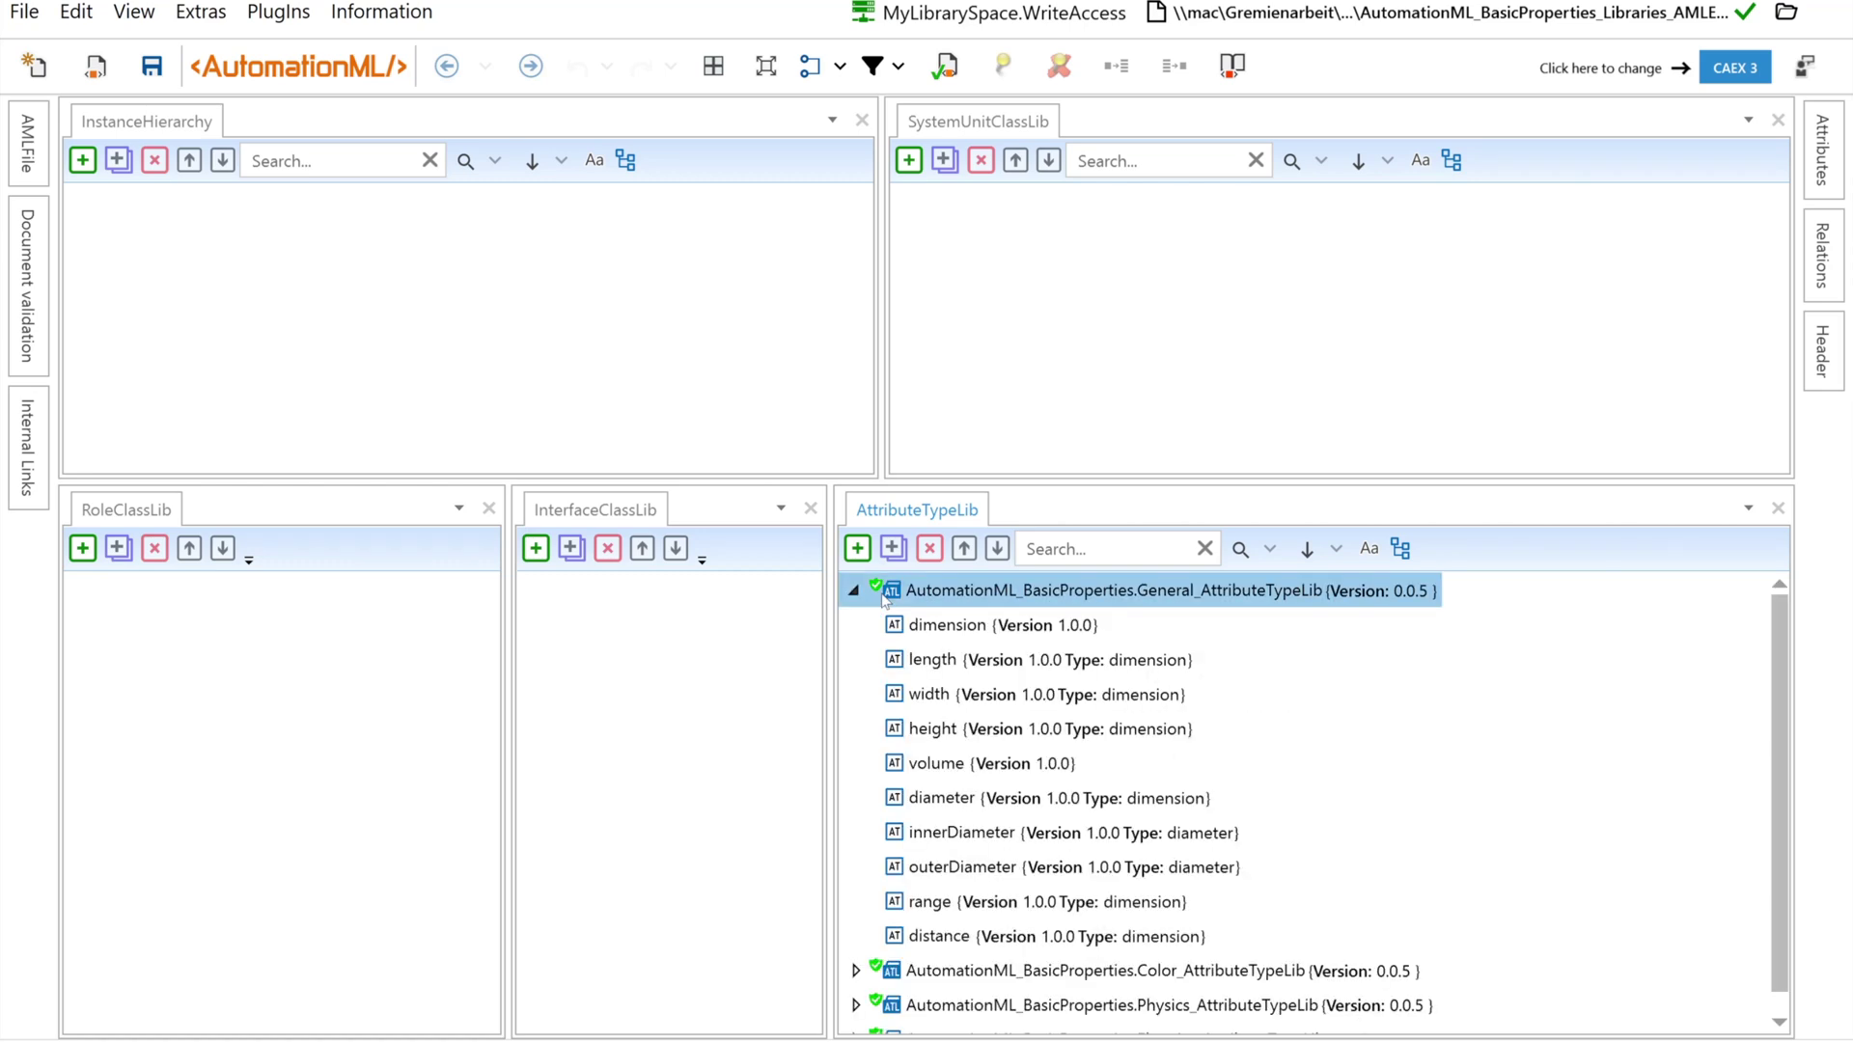
pyautogui.click(854, 591)
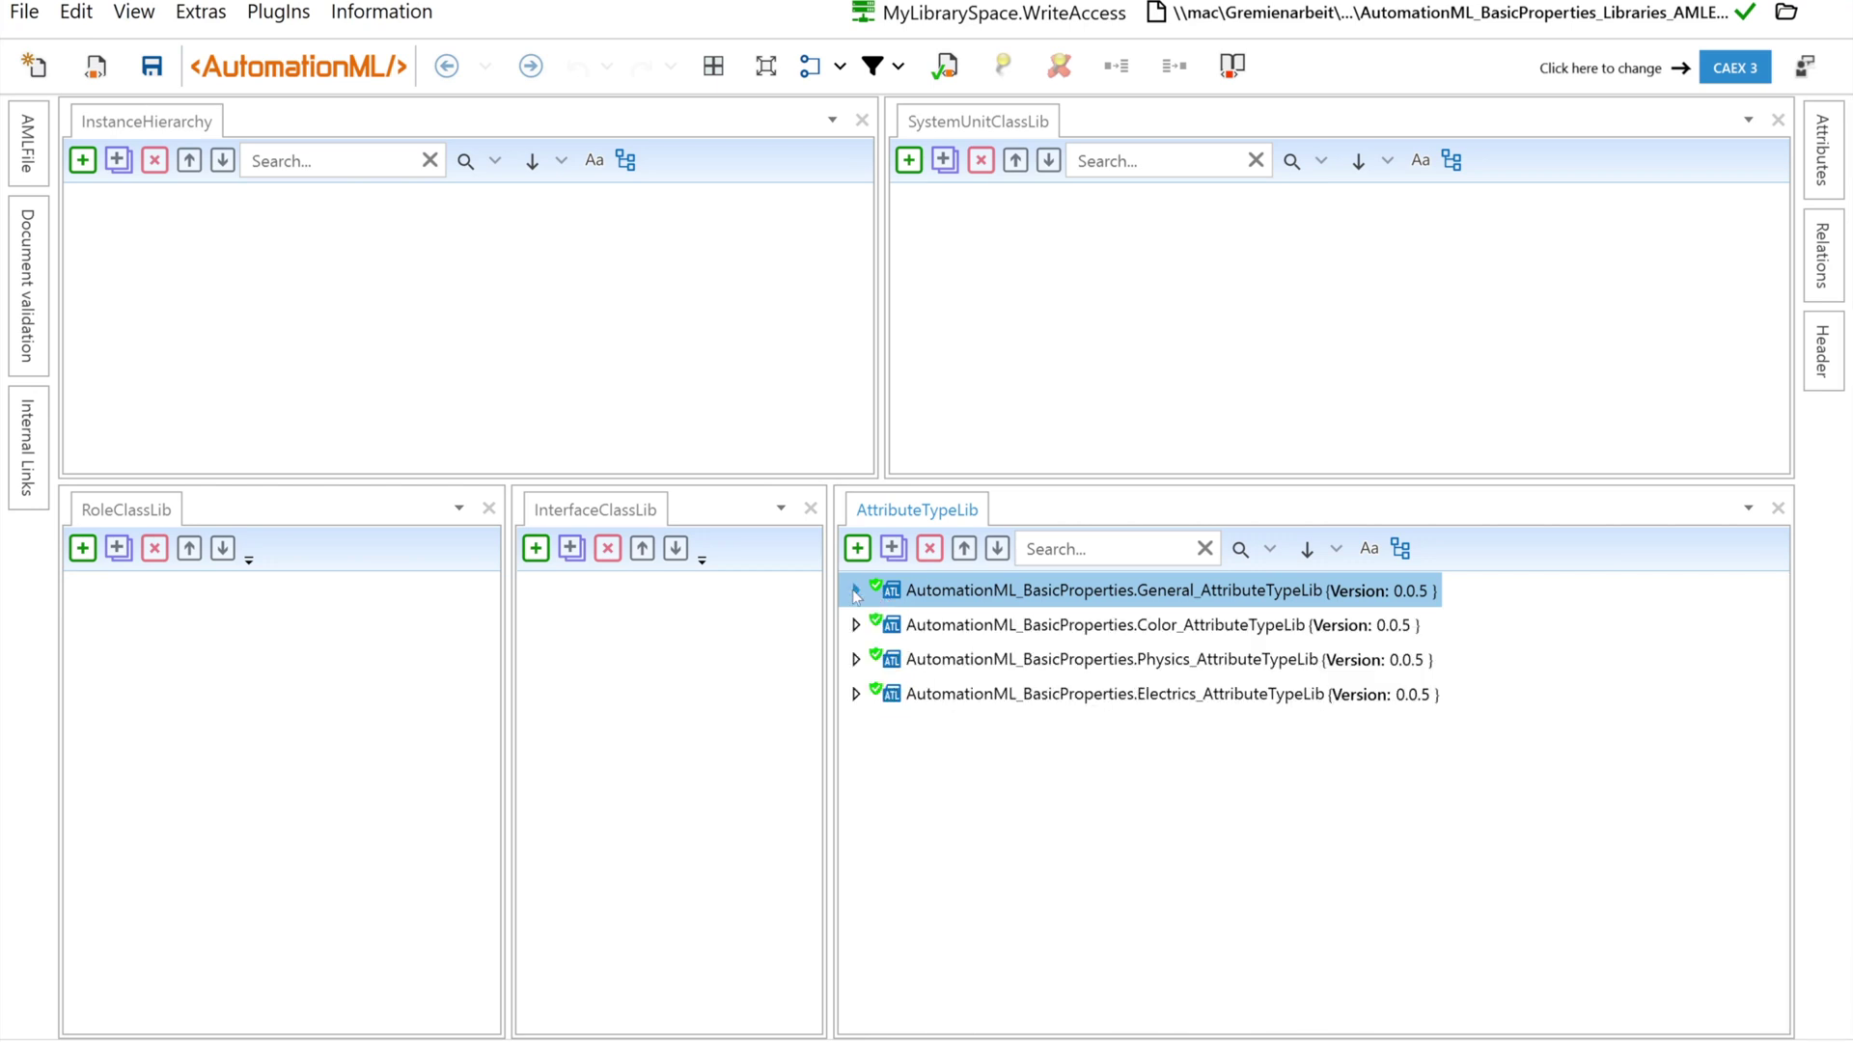
pyautogui.click(857, 628)
pyautogui.click(856, 625)
pyautogui.click(856, 626)
pyautogui.doubleClick(864, 660)
pyautogui.click(855, 660)
pyautogui.doubleClick(858, 694)
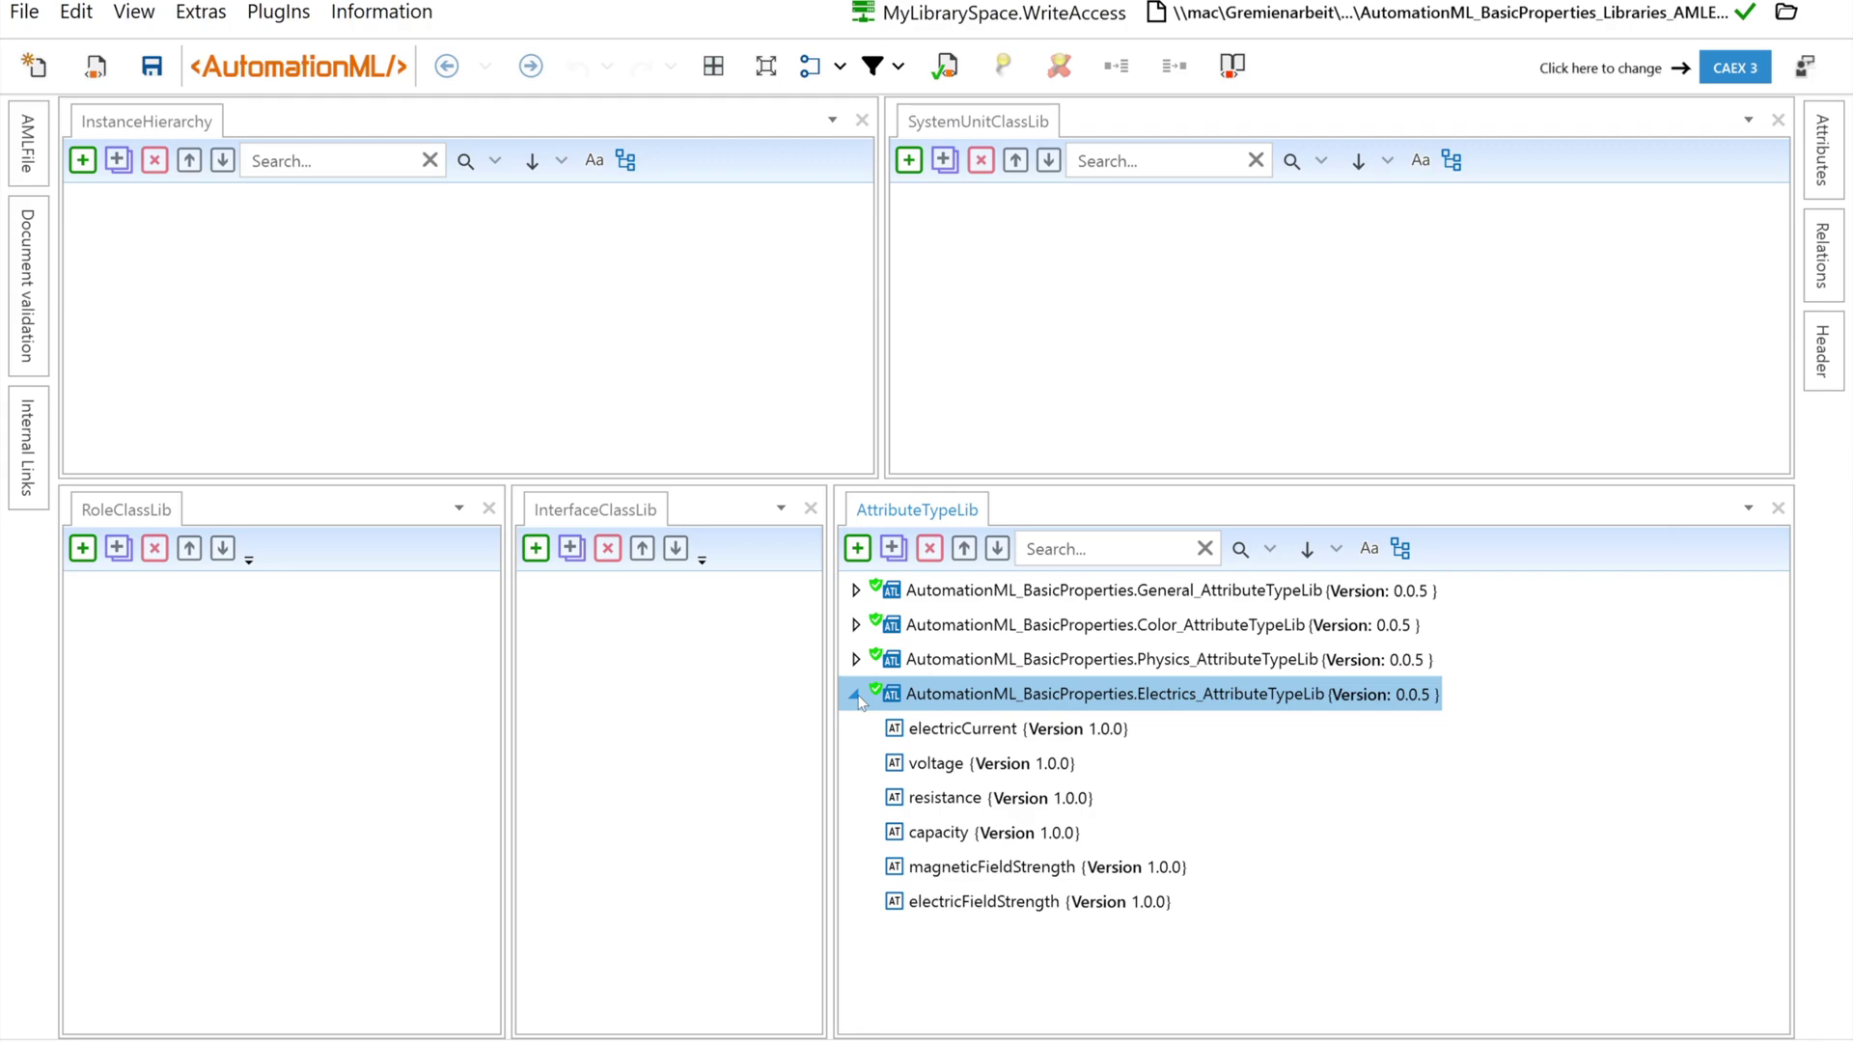